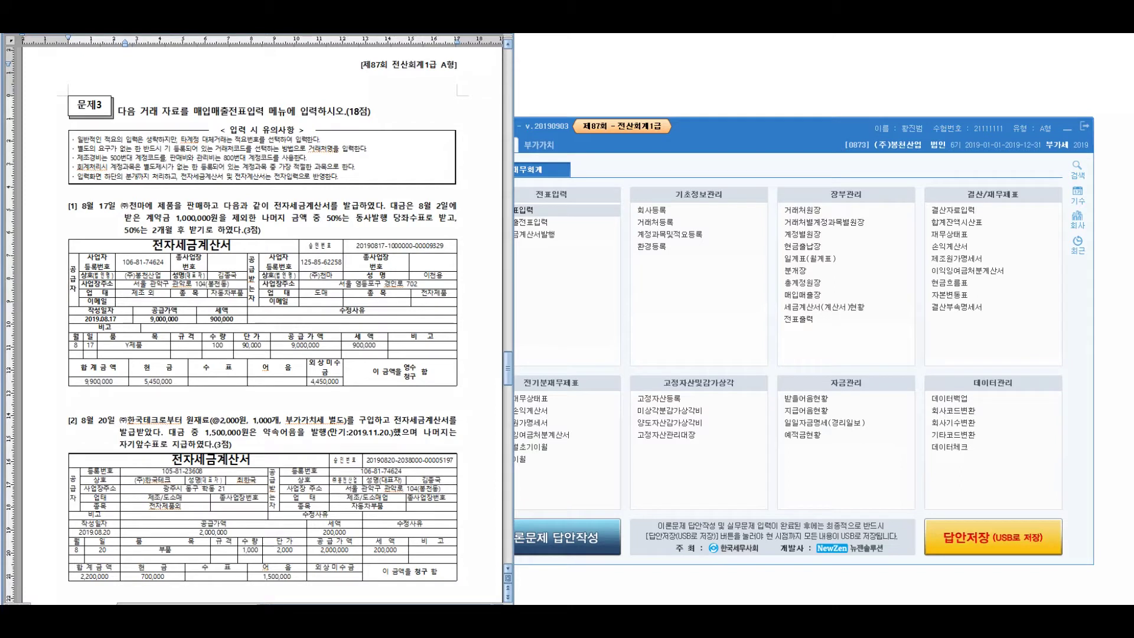
# - Circle the voucher-entry wording and the points in the 문제3 heading, and handwrite 문제2번 문제 and 문제3번 문제 beside it
pyautogui.moveTo(219, 75); pyautogui.dragTo(157, 115)
pyautogui.moveTo(319, 96)
pyautogui.mouseDown()
pyautogui.moveTo(411, 100)
pyautogui.moveTo(374, 111)
pyautogui.mouseUp()
pyautogui.moveTo(408, 144)
pyautogui.mouseDown()
pyautogui.moveTo(393, 187)
pyautogui.moveTo(437, 154)
pyautogui.moveTo(454, 204)
pyautogui.moveTo(486, 178)
pyautogui.mouseUp()
pyautogui.moveTo(490, 138)
pyautogui.mouseDown()
pyautogui.moveTo(514, 183)
pyautogui.moveTo(561, 160)
pyautogui.moveTo(609, 195)
pyautogui.mouseUp()
pyautogui.moveTo(408, 216)
pyautogui.mouseDown()
pyautogui.moveTo(420, 273)
pyautogui.moveTo(446, 253)
pyautogui.moveTo(556, 233)
pyautogui.moveTo(603, 295)
pyautogui.mouseUp()
# - Handwrite 차이점 above the two handwritten problem labels and circle it
pyautogui.moveTo(662, 70); pyautogui.dragTo(665, 79)
pyautogui.moveTo(653, 94)
pyautogui.mouseDown()
pyautogui.moveTo(676, 111)
pyautogui.moveTo(736, 117)
pyautogui.mouseUp()
pyautogui.moveTo(724, 77); pyautogui.dragTo(755, 117)
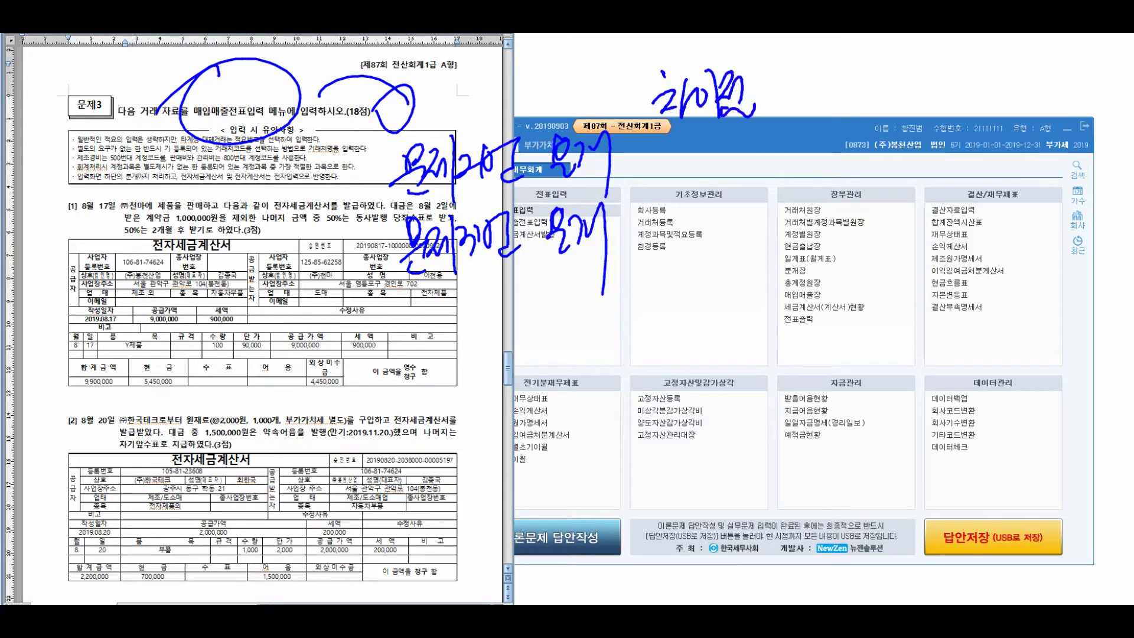
pyautogui.moveTo(733, 50); pyautogui.dragTo(762, 89)
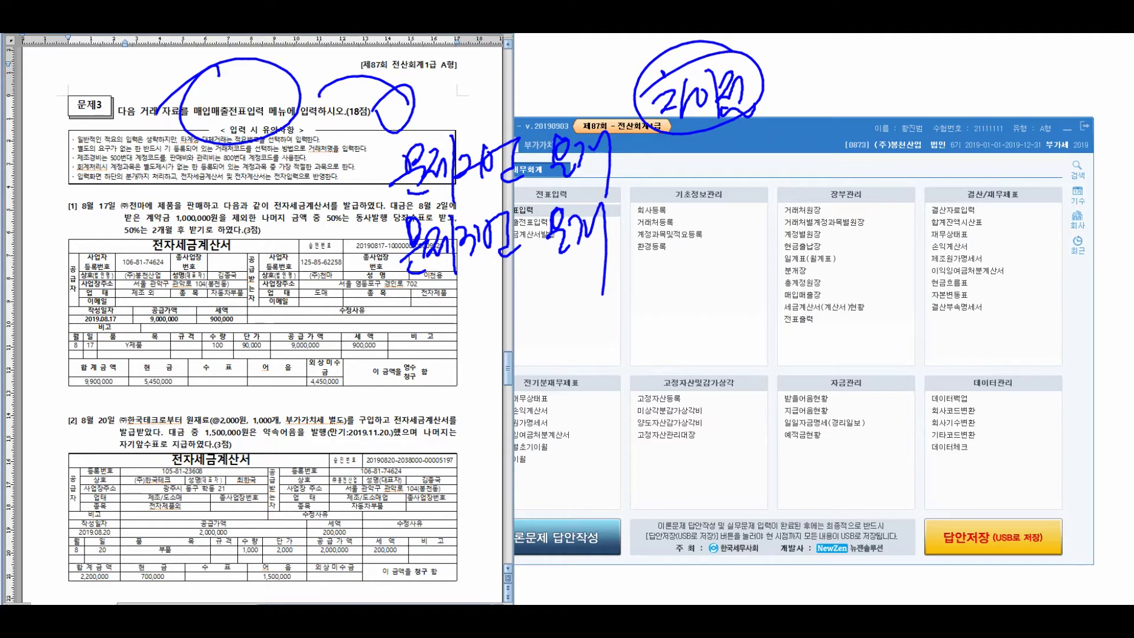
# - Handwrite 부가세 (X) – 일반전표 after the 문제2번 label and 부가세 after the 문제3번 label
pyautogui.moveTo(679, 145)
pyautogui.mouseDown()
pyautogui.moveTo(702, 177)
pyautogui.moveTo(753, 159)
pyautogui.mouseUp()
pyautogui.moveTo(685, 229)
pyautogui.mouseDown()
pyautogui.moveTo(718, 277)
pyautogui.moveTo(754, 264)
pyautogui.moveTo(778, 290)
pyautogui.mouseUp()
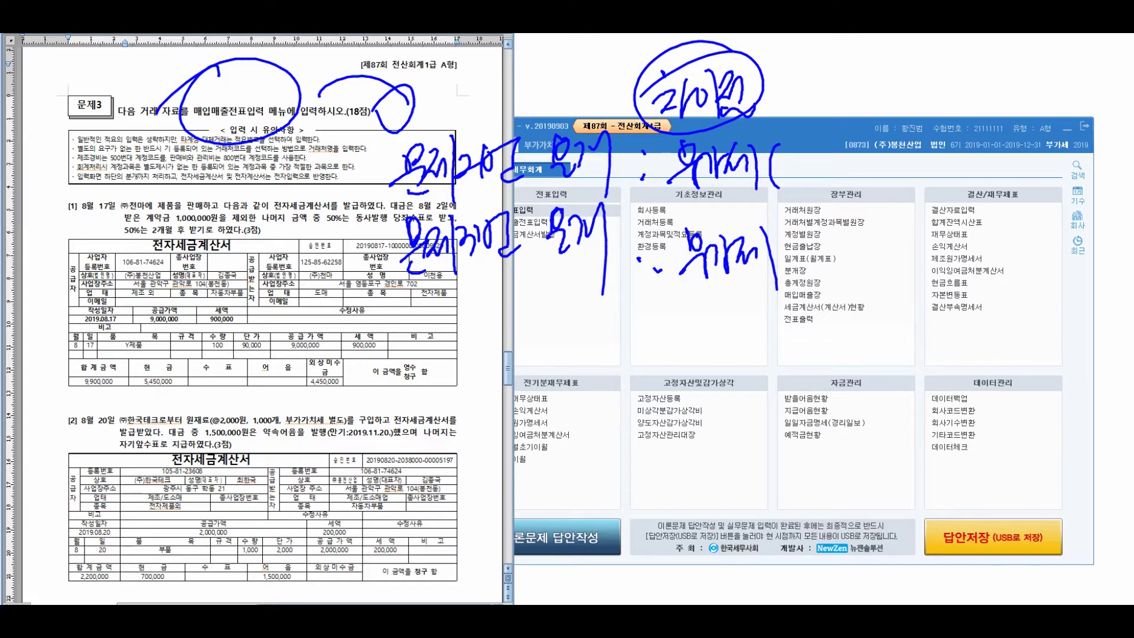
pyautogui.moveTo(778, 149); pyautogui.dragTo(804, 192)
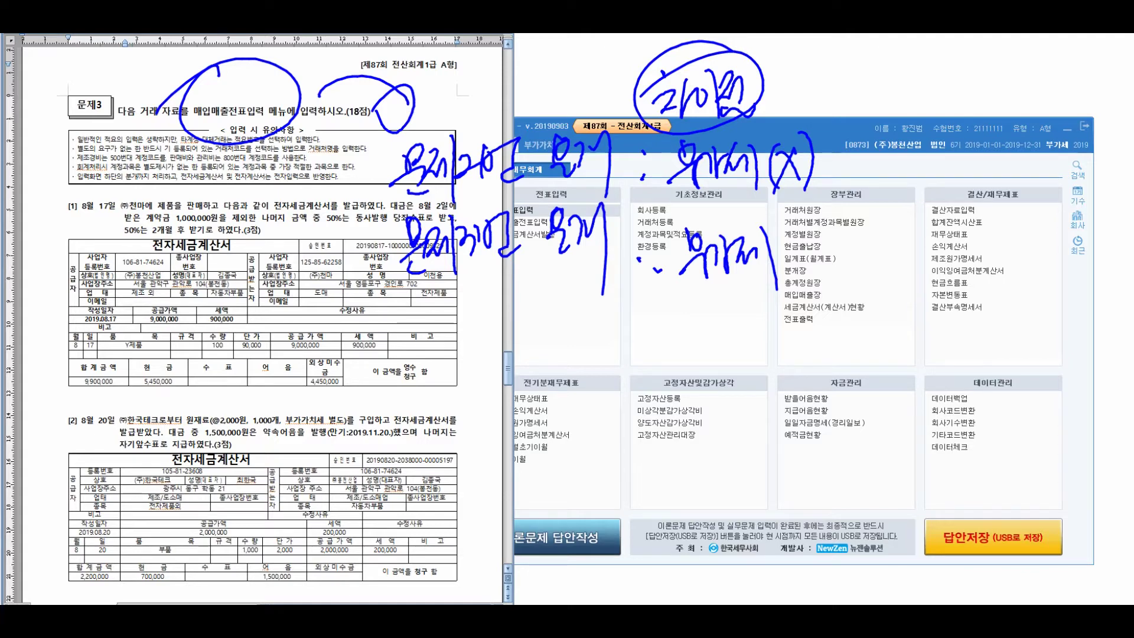
pyautogui.moveTo(839, 158); pyautogui.dragTo(869, 154)
pyautogui.moveTo(879, 140); pyautogui.dragTo(896, 162)
pyautogui.moveTo(892, 122)
pyautogui.mouseDown()
pyautogui.moveTo(915, 165)
pyautogui.moveTo(1003, 148)
pyautogui.moveTo(1033, 168)
pyautogui.mouseUp()
# - Complete the handwritten 문제3번 line with (O) – 매입매출전표
pyautogui.moveTo(799, 237); pyautogui.dragTo(790, 278)
pyautogui.moveTo(814, 248); pyautogui.dragTo(833, 295)
pyautogui.moveTo(859, 254)
pyautogui.mouseDown()
pyautogui.moveTo(890, 243)
pyautogui.moveTo(917, 251)
pyautogui.mouseUp()
pyautogui.moveTo(926, 218); pyautogui.dragTo(927, 255)
pyautogui.moveTo(937, 214)
pyautogui.mouseDown()
pyautogui.moveTo(938, 273)
pyautogui.moveTo(954, 266)
pyautogui.mouseUp()
pyautogui.moveTo(957, 224); pyautogui.dragTo(983, 242)
pyautogui.moveTo(982, 227)
pyautogui.mouseDown()
pyautogui.moveTo(985, 283)
pyautogui.moveTo(990, 242)
pyautogui.moveTo(1007, 253)
pyautogui.mouseUp()
pyautogui.moveTo(1002, 213); pyautogui.dragTo(1027, 254)
pyautogui.moveTo(1023, 213); pyautogui.dragTo(1054, 242)
pyautogui.moveTo(1051, 235); pyautogui.dragTo(1072, 249)
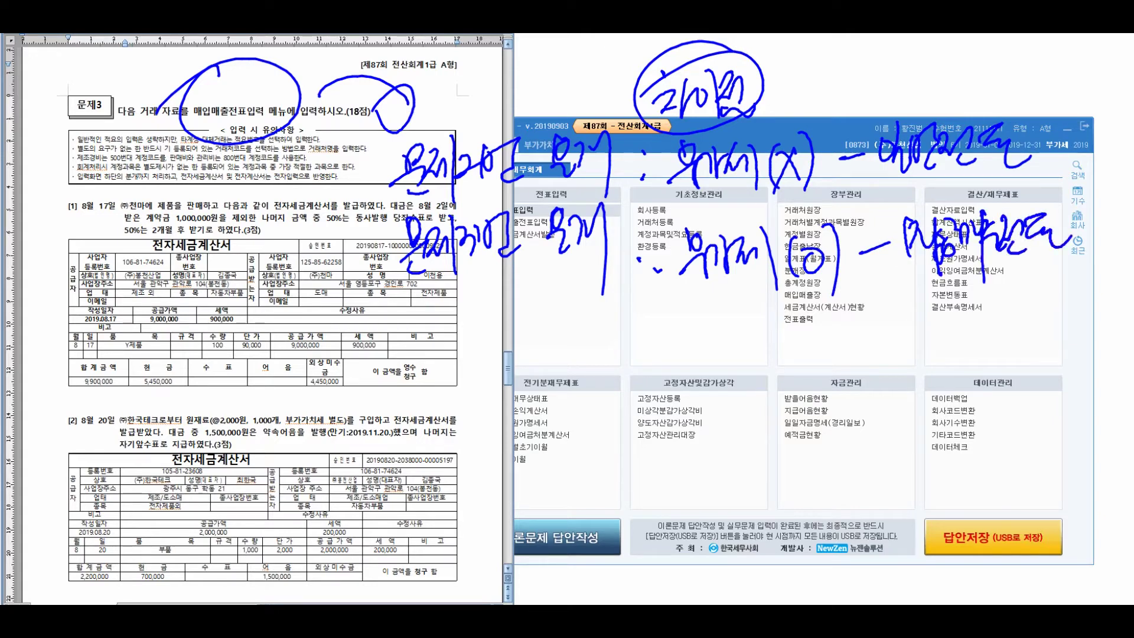
# - Handwrite 6문제 in front of both the 문제2번 and 문제3번 lines
pyautogui.moveTo(293, 154)
pyautogui.mouseDown()
pyautogui.moveTo(283, 213)
pyautogui.moveTo(304, 192)
pyautogui.moveTo(313, 210)
pyautogui.moveTo(322, 205)
pyautogui.mouseUp()
pyautogui.moveTo(330, 159)
pyautogui.mouseDown()
pyautogui.moveTo(345, 229)
pyautogui.moveTo(307, 278)
pyautogui.mouseUp()
pyautogui.moveTo(298, 283); pyautogui.dragTo(319, 307)
pyautogui.moveTo(314, 254); pyautogui.dragTo(325, 283)
pyautogui.moveTo(316, 271); pyautogui.dragTo(342, 304)
pyautogui.moveTo(332, 261); pyautogui.dragTo(357, 290)
pyautogui.moveTo(360, 242); pyautogui.dragTo(367, 322)
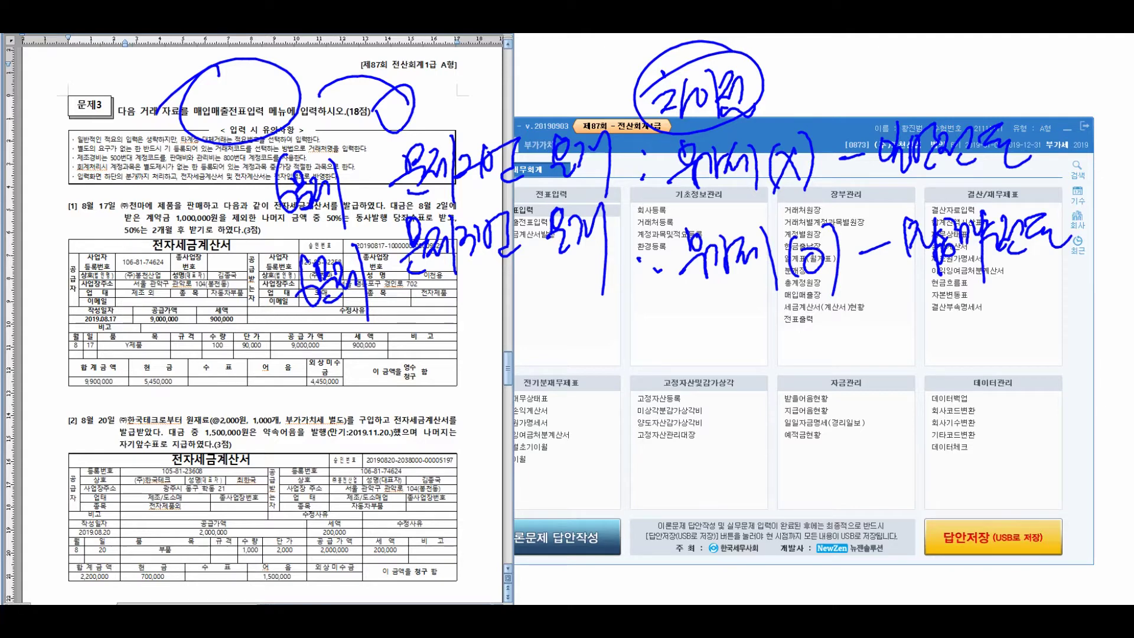
# - Handwrite further comparison notes over the second invoice and the program menus, and clear all annotations
pyautogui.moveTo(353, 401); pyautogui.dragTo(390, 475)
pyautogui.moveTo(389, 420)
pyautogui.mouseDown()
pyautogui.moveTo(410, 467)
pyautogui.moveTo(361, 393)
pyautogui.mouseUp()
pyautogui.moveTo(455, 365); pyautogui.dragTo(450, 427)
pyautogui.moveTo(461, 384)
pyautogui.mouseDown()
pyautogui.moveTo(484, 434)
pyautogui.moveTo(520, 363)
pyautogui.mouseUp()
pyautogui.moveTo(518, 408)
pyautogui.mouseDown()
pyautogui.moveTo(539, 361)
pyautogui.moveTo(561, 398)
pyautogui.moveTo(571, 366)
pyautogui.moveTo(599, 387)
pyautogui.mouseUp()
pyautogui.moveTo(480, 473)
pyautogui.mouseDown()
pyautogui.moveTo(508, 520)
pyautogui.moveTo(535, 499)
pyautogui.moveTo(558, 440)
pyautogui.moveTo(582, 491)
pyautogui.mouseUp()
pyautogui.moveTo(576, 424)
pyautogui.mouseDown()
pyautogui.moveTo(590, 446)
pyautogui.moveTo(621, 429)
pyautogui.moveTo(644, 449)
pyautogui.moveTo(679, 411)
pyautogui.mouseUp()
pyautogui.moveTo(630, 355)
pyautogui.mouseDown()
pyautogui.moveTo(673, 413)
pyautogui.moveTo(800, 281)
pyautogui.moveTo(768, 322)
pyautogui.moveTo(762, 416)
pyautogui.mouseUp()
pyautogui.moveTo(725, 460)
pyautogui.mouseDown()
pyautogui.moveTo(789, 413)
pyautogui.moveTo(804, 466)
pyautogui.moveTo(829, 392)
pyautogui.moveTo(871, 417)
pyautogui.moveTo(889, 387)
pyautogui.moveTo(898, 414)
pyautogui.moveTo(916, 390)
pyautogui.moveTo(939, 396)
pyautogui.mouseUp()
pyautogui.moveTo(939, 396); pyautogui.dragTo(983, 349)
pyautogui.moveTo(848, 351); pyautogui.dragTo(821, 502)
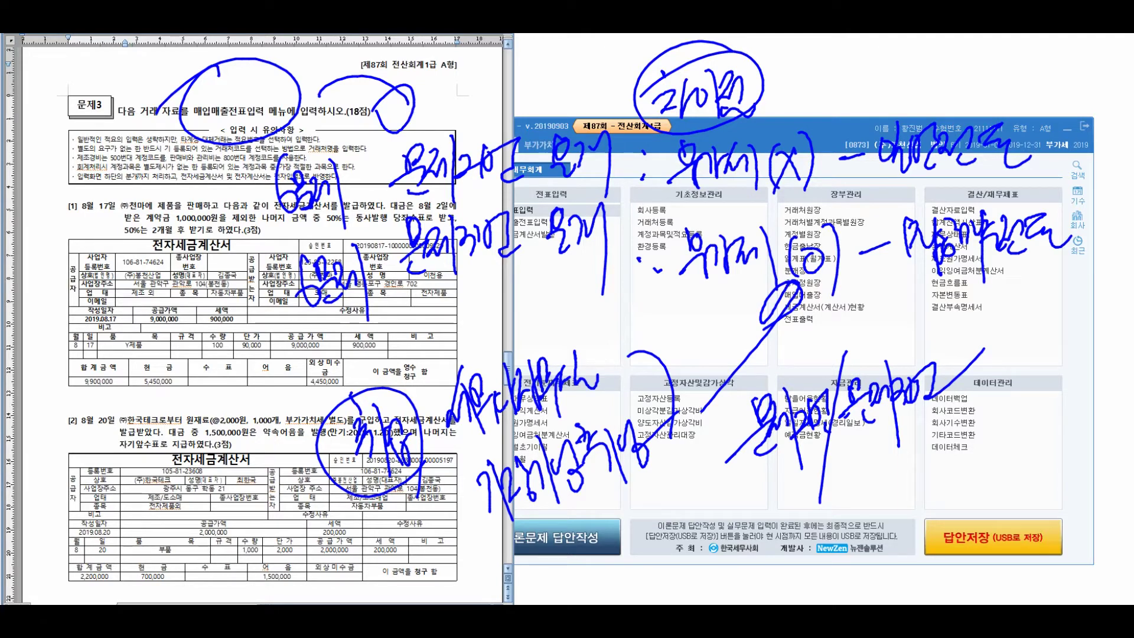
pyautogui.press('Escape')
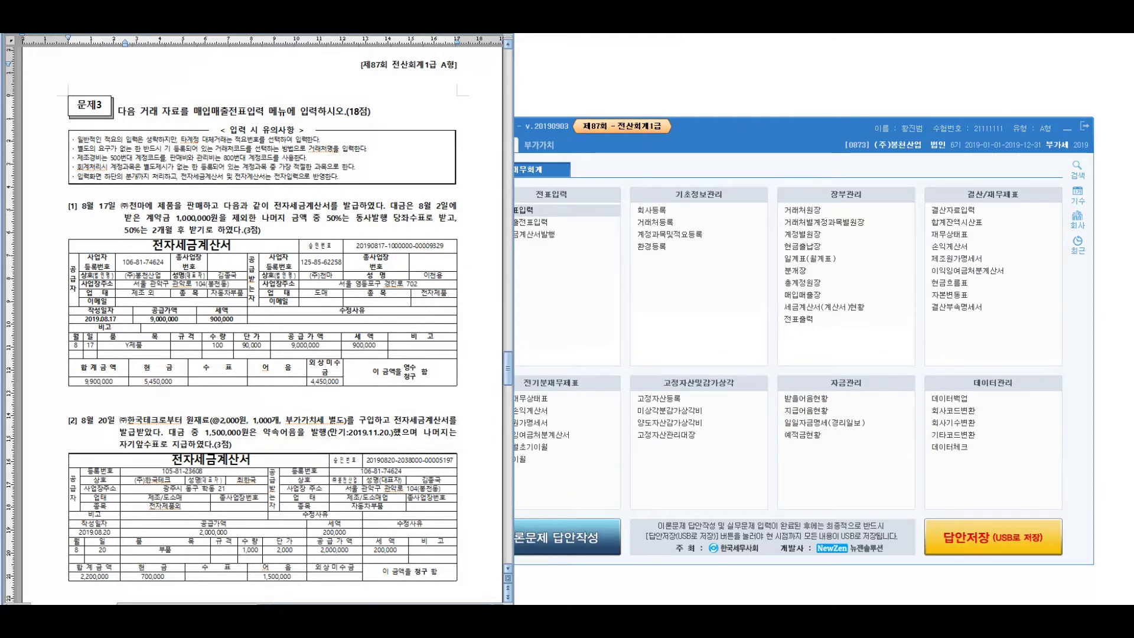
# - Mark 제품을 판매 and 전자세금계산서를 발급 in problem [1], and label them 매출 and 과세 with the summary (매출과세)
pyautogui.rightClick(53, 254)
pyautogui.press('Escape')
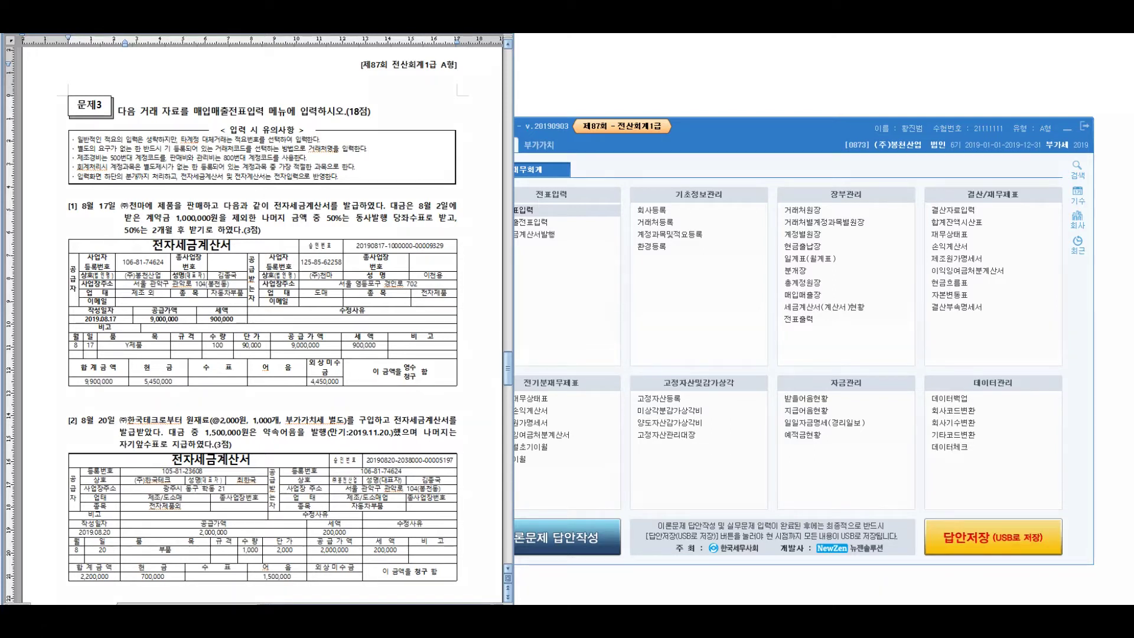
pyautogui.moveTo(161, 211)
pyautogui.mouseDown()
pyautogui.moveTo(189, 210)
pyautogui.moveTo(181, 175)
pyautogui.mouseUp()
pyautogui.moveTo(279, 217)
pyautogui.mouseDown()
pyautogui.moveTo(325, 210)
pyautogui.moveTo(292, 195)
pyautogui.moveTo(300, 180)
pyautogui.mouseUp()
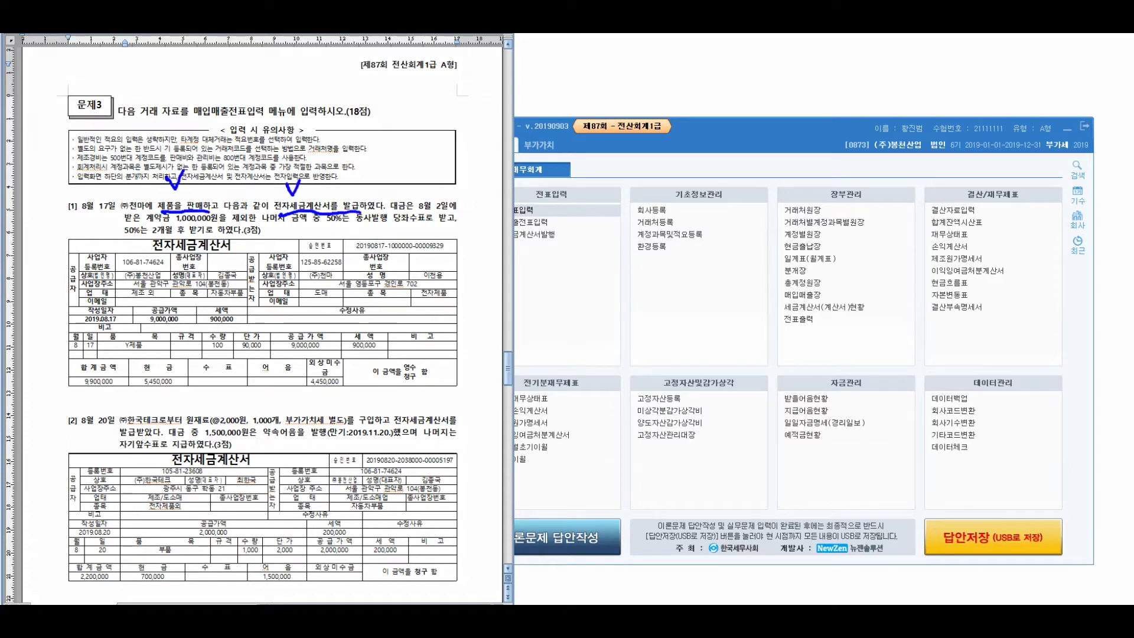
pyautogui.moveTo(314, 130)
pyautogui.mouseDown()
pyautogui.moveTo(330, 155)
pyautogui.moveTo(344, 122)
pyautogui.moveTo(363, 125)
pyautogui.mouseUp()
pyautogui.moveTo(168, 119)
pyautogui.mouseDown()
pyautogui.moveTo(180, 136)
pyautogui.moveTo(204, 106)
pyautogui.moveTo(236, 127)
pyautogui.mouseUp()
pyautogui.moveTo(398, 117)
pyautogui.mouseDown()
pyautogui.moveTo(394, 142)
pyautogui.moveTo(443, 109)
pyautogui.moveTo(456, 143)
pyautogui.moveTo(514, 127)
pyautogui.moveTo(540, 155)
pyautogui.mouseUp()
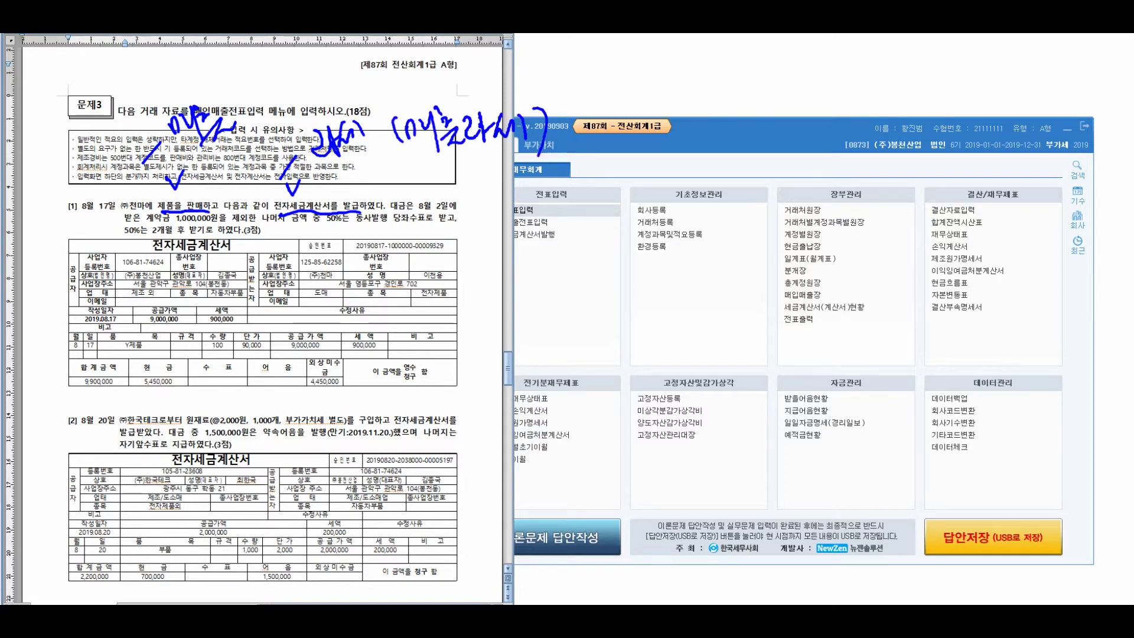
# - Handwrite note ① across the first invoice, stating that the 8/2 deposit of 1,000,000 was received
pyautogui.moveTo(82, 263); pyautogui.dragTo(100, 290)
pyautogui.moveTo(121, 260)
pyautogui.mouseDown()
pyautogui.moveTo(89, 313)
pyautogui.moveTo(115, 260)
pyautogui.mouseUp()
pyautogui.moveTo(166, 260)
pyautogui.mouseDown()
pyautogui.moveTo(160, 292)
pyautogui.moveTo(153, 260)
pyautogui.mouseUp()
pyautogui.moveTo(180, 251); pyautogui.dragTo(180, 318)
pyautogui.moveTo(230, 267)
pyautogui.mouseDown()
pyautogui.moveTo(247, 298)
pyautogui.moveTo(273, 302)
pyautogui.moveTo(349, 271)
pyautogui.moveTo(479, 273)
pyautogui.moveTo(520, 295)
pyautogui.moveTo(555, 269)
pyautogui.moveTo(558, 299)
pyautogui.mouseUp()
# - Handwrite note ② across the first invoice: 나머지 50% 동사발행
pyautogui.moveTo(70, 355); pyautogui.dragTo(105, 381)
pyautogui.moveTo(89, 335); pyautogui.dragTo(109, 354)
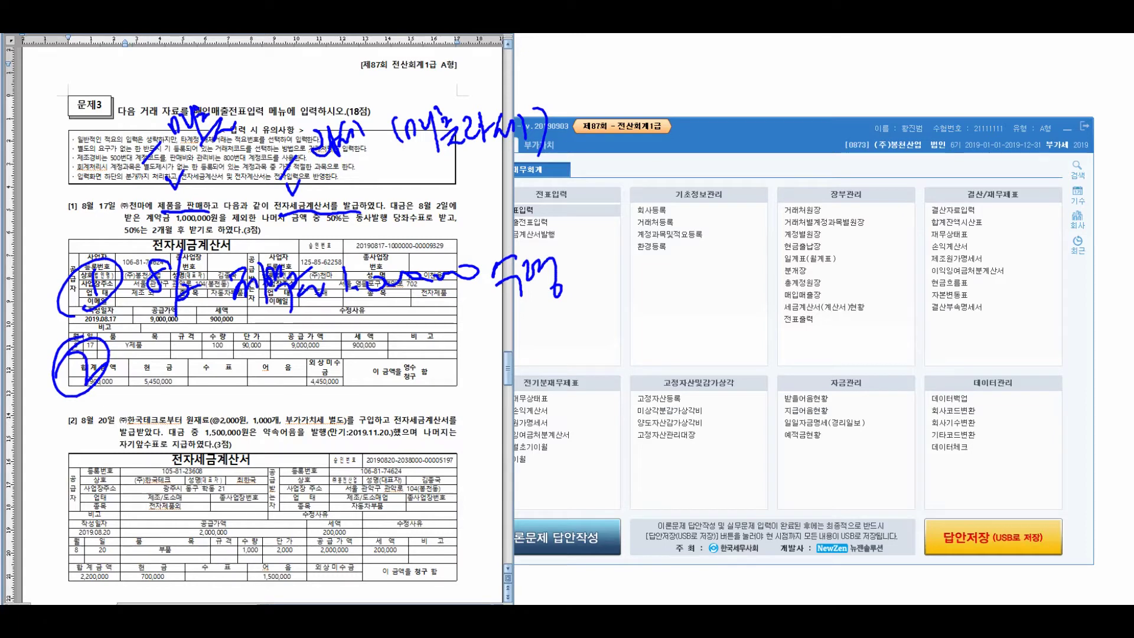
pyautogui.moveTo(154, 348)
pyautogui.mouseDown()
pyautogui.moveTo(160, 385)
pyautogui.moveTo(208, 378)
pyautogui.moveTo(223, 395)
pyautogui.mouseUp()
pyautogui.moveTo(248, 348)
pyautogui.mouseDown()
pyautogui.moveTo(263, 378)
pyautogui.moveTo(270, 357)
pyautogui.mouseUp()
pyautogui.moveTo(313, 335); pyautogui.dragTo(302, 378)
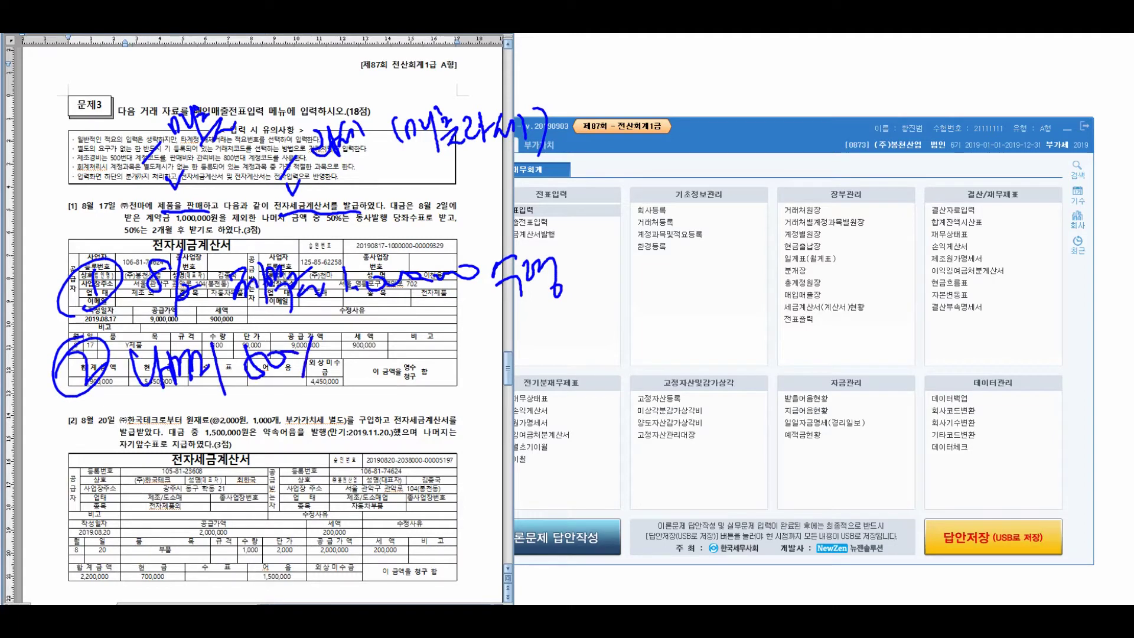
pyautogui.moveTo(355, 336)
pyautogui.mouseDown()
pyautogui.moveTo(387, 381)
pyautogui.moveTo(417, 393)
pyautogui.mouseUp()
pyautogui.moveTo(417, 338)
pyautogui.mouseDown()
pyautogui.moveTo(458, 378)
pyautogui.moveTo(484, 334)
pyautogui.mouseUp()
# - Handwrite 나머지 50% 2개월 후 beneath note ②, over the second invoice
pyautogui.moveTo(142, 422); pyautogui.dragTo(171, 467)
pyautogui.moveTo(173, 431)
pyautogui.mouseDown()
pyautogui.moveTo(186, 471)
pyautogui.moveTo(194, 455)
pyautogui.mouseUp()
pyautogui.moveTo(195, 426)
pyautogui.mouseDown()
pyautogui.moveTo(213, 465)
pyautogui.moveTo(220, 460)
pyautogui.mouseUp()
pyautogui.moveTo(239, 417); pyautogui.dragTo(224, 473)
pyautogui.moveTo(260, 440); pyautogui.dragTo(269, 464)
pyautogui.moveTo(281, 437); pyautogui.dragTo(278, 456)
pyautogui.moveTo(316, 410); pyautogui.dragTo(310, 457)
pyautogui.moveTo(321, 445); pyautogui.dragTo(366, 464)
pyautogui.moveTo(378, 426); pyautogui.dragTo(413, 454)
pyautogui.moveTo(413, 425)
pyautogui.mouseDown()
pyautogui.moveTo(423, 490)
pyautogui.moveTo(433, 451)
pyautogui.mouseUp()
pyautogui.moveTo(429, 440); pyautogui.dragTo(449, 453)
pyautogui.moveTo(455, 402); pyautogui.dragTo(468, 433)
pyautogui.moveTo(454, 429); pyautogui.dragTo(489, 498)
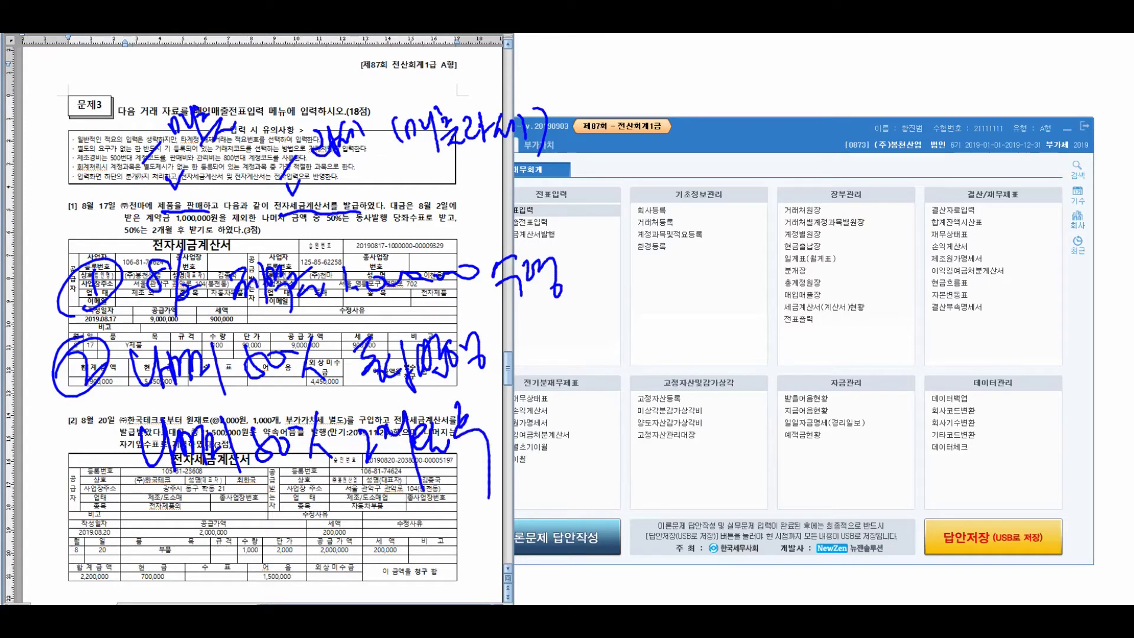
# - Add (외상매출금) after the handwritten line about the 50% due in two months
pyautogui.moveTo(535, 406)
pyautogui.mouseDown()
pyautogui.moveTo(523, 470)
pyautogui.moveTo(566, 460)
pyautogui.moveTo(575, 486)
pyautogui.mouseUp()
pyautogui.moveTo(572, 433); pyautogui.dragTo(579, 453)
pyautogui.moveTo(581, 415); pyautogui.dragTo(607, 447)
pyautogui.moveTo(600, 422)
pyautogui.mouseDown()
pyautogui.moveTo(617, 440)
pyautogui.moveTo(635, 439)
pyautogui.mouseUp()
pyautogui.moveTo(640, 415)
pyautogui.mouseDown()
pyautogui.moveTo(641, 489)
pyautogui.moveTo(653, 433)
pyautogui.mouseUp()
pyautogui.moveTo(644, 429); pyautogui.dragTo(672, 460)
pyautogui.moveTo(663, 416); pyautogui.dragTo(699, 446)
pyautogui.moveTo(698, 407); pyautogui.dragTo(716, 461)
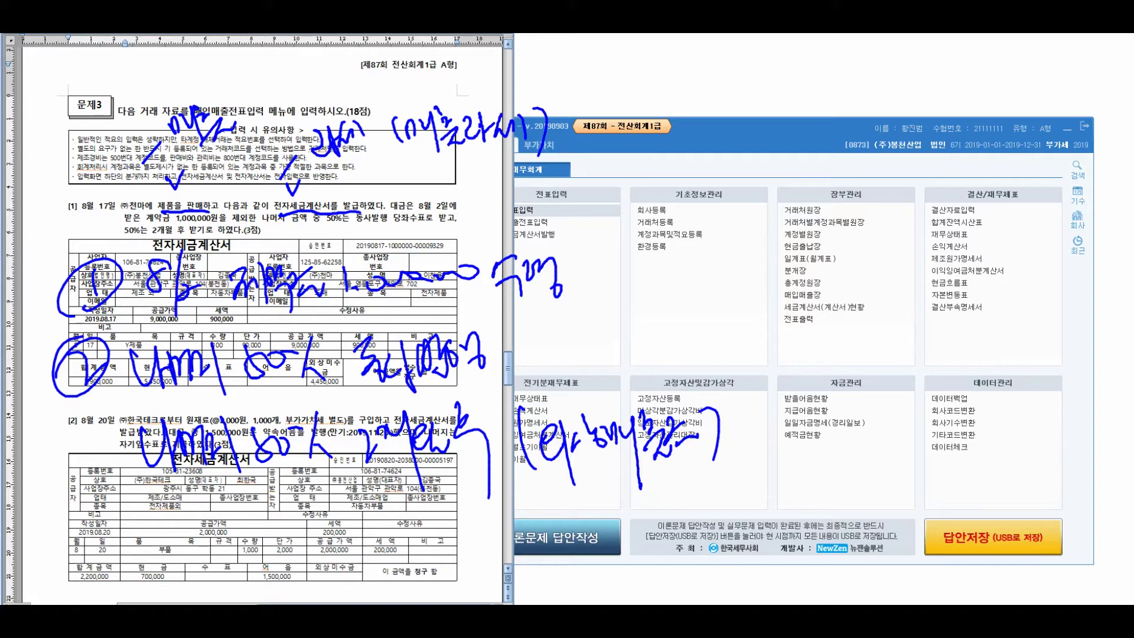
# - Draw an arrow from note ② up over the program menus and handwrite 당좌수표 above it
pyautogui.moveTo(551, 345)
pyautogui.mouseDown()
pyautogui.moveTo(721, 162)
pyautogui.moveTo(670, 213)
pyautogui.mouseUp()
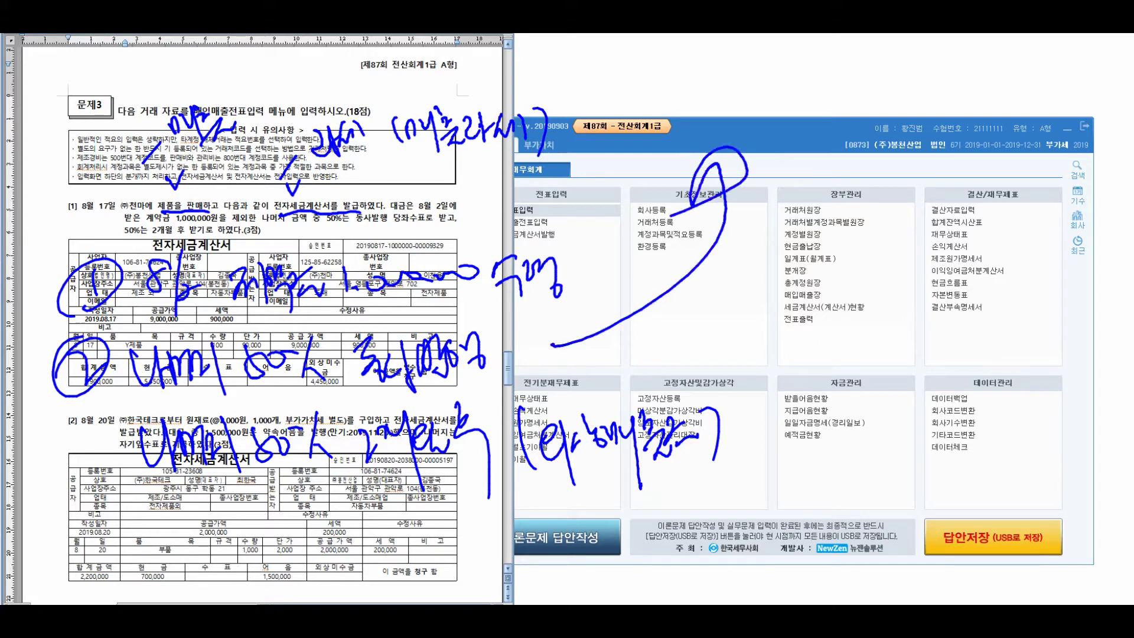
pyautogui.moveTo(617, 83); pyautogui.dragTo(683, 118)
pyautogui.moveTo(680, 62); pyautogui.dragTo(722, 146)
pyautogui.moveTo(733, 83); pyautogui.dragTo(748, 119)
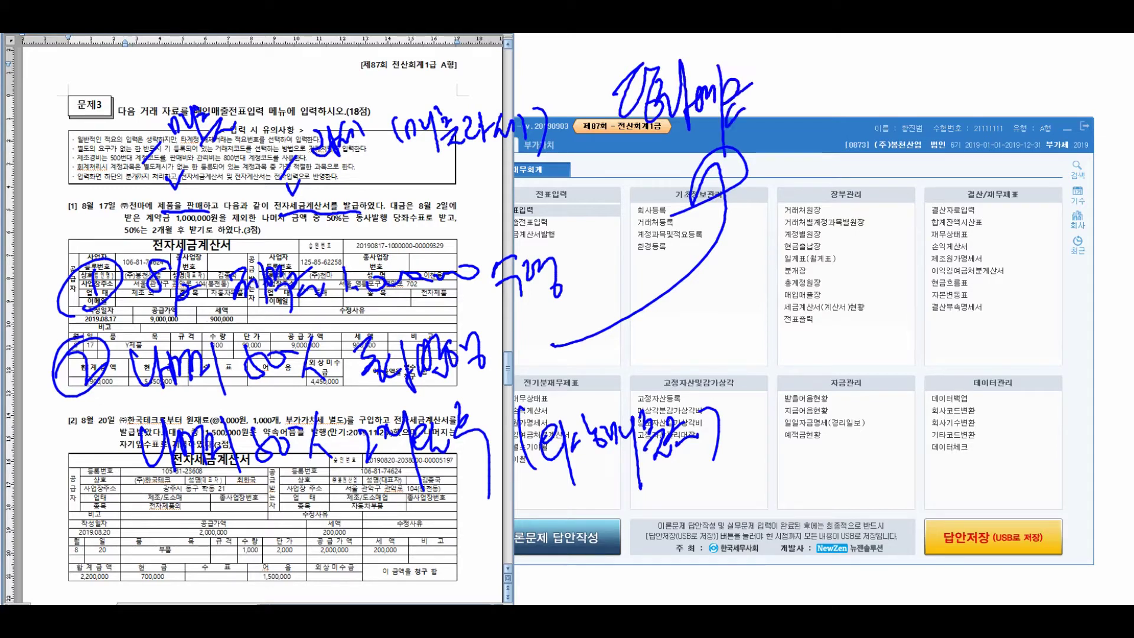
# - Branch the 당좌수표 note into two handwritten headings, one for own-issued cheques and one for counterparty-issued cheques
pyautogui.moveTo(841, 91); pyautogui.dragTo(849, 395)
pyautogui.moveTo(868, 69)
pyautogui.mouseDown()
pyautogui.moveTo(851, 113)
pyautogui.moveTo(880, 133)
pyautogui.moveTo(922, 76)
pyautogui.moveTo(968, 118)
pyautogui.mouseUp()
pyautogui.moveTo(966, 73)
pyautogui.mouseDown()
pyautogui.moveTo(1001, 112)
pyautogui.moveTo(1004, 165)
pyautogui.mouseUp()
pyautogui.moveTo(990, 86)
pyautogui.mouseDown()
pyautogui.moveTo(1034, 77)
pyautogui.moveTo(1028, 114)
pyautogui.mouseUp()
pyautogui.moveTo(1031, 113); pyautogui.dragTo(1074, 110)
pyautogui.moveTo(858, 364); pyautogui.dragTo(886, 347)
pyautogui.moveTo(867, 389)
pyautogui.mouseDown()
pyautogui.moveTo(896, 369)
pyautogui.moveTo(915, 407)
pyautogui.mouseUp()
pyautogui.moveTo(922, 366); pyautogui.dragTo(953, 352)
pyautogui.moveTo(935, 394)
pyautogui.mouseDown()
pyautogui.moveTo(972, 361)
pyautogui.moveTo(1041, 378)
pyautogui.mouseUp()
pyautogui.moveTo(1035, 378); pyautogui.dragTo(1021, 458)
pyautogui.moveTo(1035, 354); pyautogui.dragTo(1057, 378)
pyautogui.moveTo(1046, 391); pyautogui.dragTo(1090, 369)
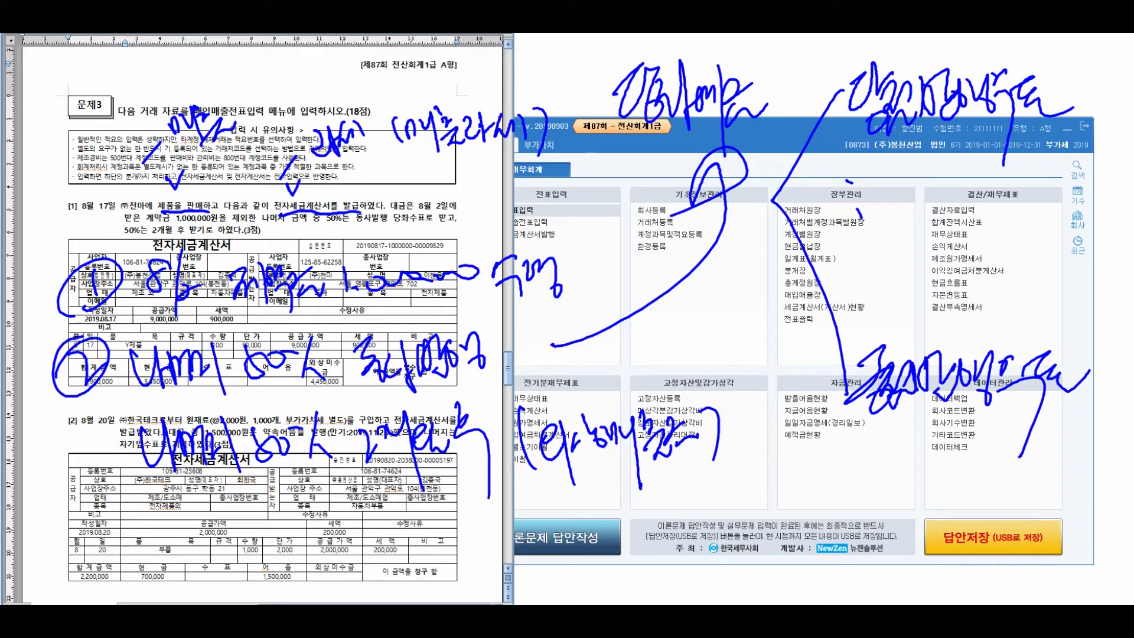
# - Handwrite explanatory notes beneath the own-issued cheque heading, marking the first with (X) and circling the second
pyautogui.moveTo(883, 165)
pyautogui.mouseDown()
pyautogui.moveTo(915, 197)
pyautogui.moveTo(985, 203)
pyautogui.mouseUp()
pyautogui.moveTo(993, 165)
pyautogui.mouseDown()
pyautogui.moveTo(1042, 186)
pyautogui.moveTo(1046, 203)
pyautogui.mouseUp()
pyautogui.moveTo(1045, 161)
pyautogui.mouseDown()
pyautogui.moveTo(1086, 189)
pyautogui.moveTo(1108, 187)
pyautogui.mouseUp()
pyautogui.moveTo(1120, 173); pyautogui.dragTo(1122, 201)
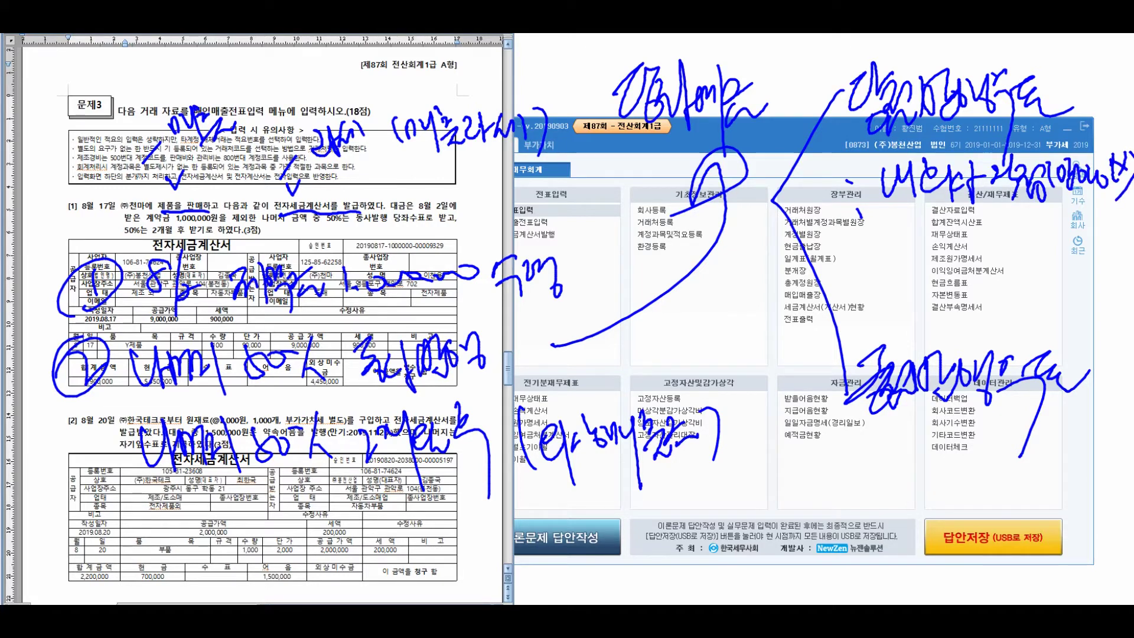
pyautogui.moveTo(885, 256); pyautogui.dragTo(887, 263)
pyautogui.moveTo(896, 228); pyautogui.dragTo(935, 263)
pyautogui.moveTo(928, 225)
pyautogui.mouseDown()
pyautogui.moveTo(941, 257)
pyautogui.moveTo(964, 265)
pyautogui.mouseUp()
pyautogui.moveTo(969, 227); pyautogui.dragTo(981, 254)
pyautogui.moveTo(992, 226)
pyautogui.mouseDown()
pyautogui.moveTo(999, 258)
pyautogui.moveTo(969, 225)
pyautogui.mouseUp()
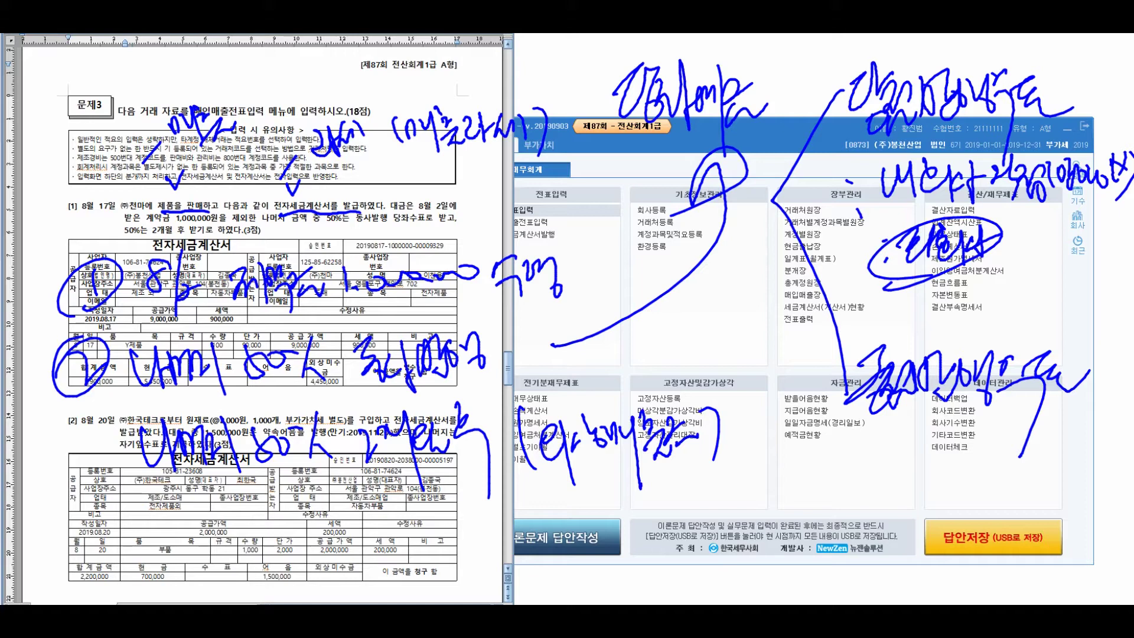
pyautogui.moveTo(939, 277)
pyautogui.mouseDown()
pyautogui.moveTo(974, 311)
pyautogui.moveTo(999, 272)
pyautogui.moveTo(1031, 329)
pyautogui.moveTo(1050, 295)
pyautogui.moveTo(1076, 321)
pyautogui.moveTo(1107, 290)
pyautogui.mouseUp()
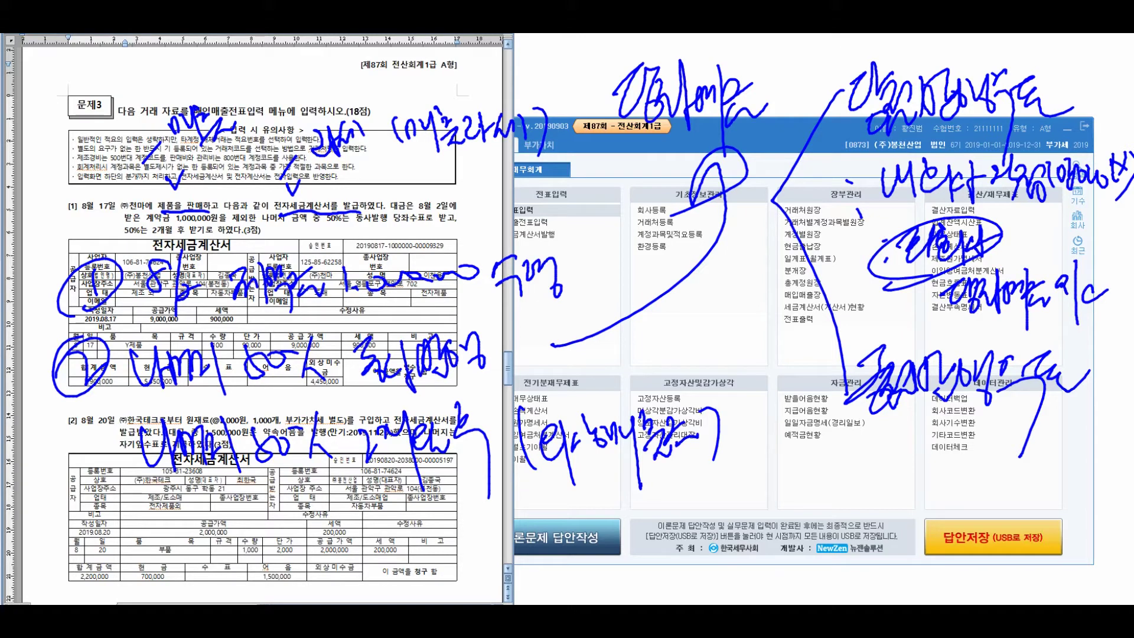
# - Handwrite a note marked (O) beneath the counterparty-issued cheque heading
pyautogui.moveTo(804, 479); pyautogui.dragTo(810, 485)
pyautogui.moveTo(808, 505); pyautogui.dragTo(813, 509)
pyautogui.moveTo(837, 467)
pyautogui.mouseDown()
pyautogui.moveTo(886, 508)
pyautogui.moveTo(917, 467)
pyautogui.mouseUp()
pyautogui.moveTo(910, 509); pyautogui.dragTo(941, 471)
pyautogui.moveTo(958, 472)
pyautogui.mouseDown()
pyautogui.moveTo(966, 498)
pyautogui.moveTo(1027, 503)
pyautogui.mouseUp()
pyautogui.moveTo(1046, 478); pyautogui.dragTo(1044, 480)
pyautogui.moveTo(1057, 466); pyautogui.dragTo(1056, 524)
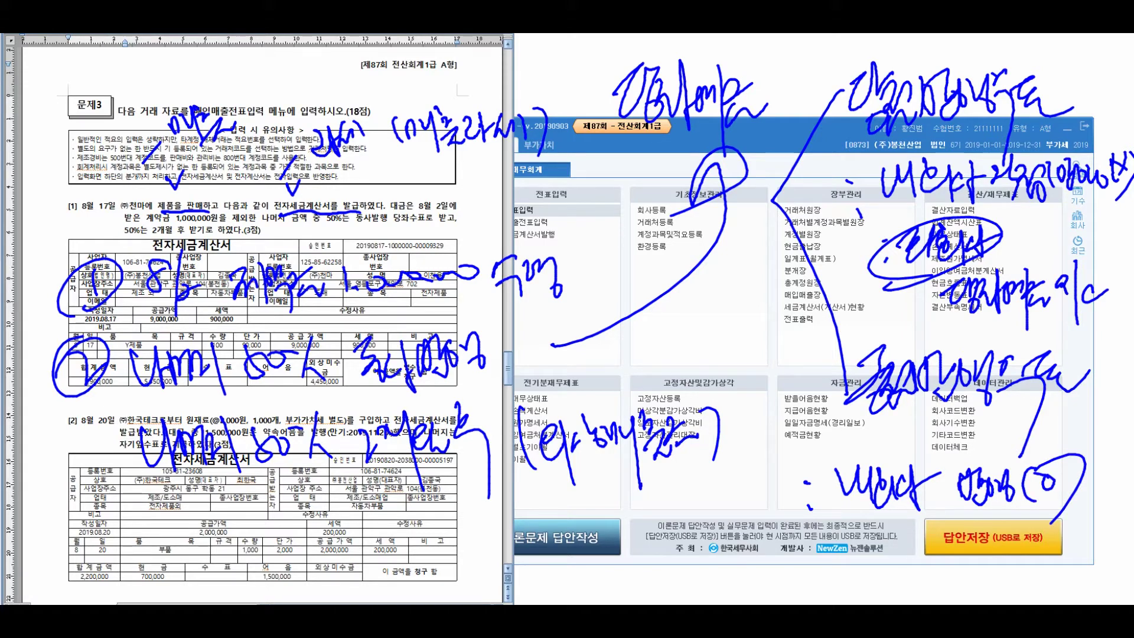
# - Handwrite a second note beneath the counterparty-issued cheque heading, ending it with a remark in parentheses
pyautogui.moveTo(809, 567); pyautogui.dragTo(810, 579)
pyautogui.moveTo(827, 542); pyautogui.dragTo(853, 581)
pyautogui.moveTo(847, 549); pyautogui.dragTo(872, 585)
pyautogui.moveTo(872, 550)
pyautogui.mouseDown()
pyautogui.moveTo(884, 582)
pyautogui.moveTo(946, 574)
pyautogui.mouseUp()
pyautogui.moveTo(952, 535)
pyautogui.mouseDown()
pyautogui.moveTo(973, 585)
pyautogui.moveTo(994, 553)
pyautogui.mouseUp()
pyautogui.moveTo(982, 540)
pyautogui.mouseDown()
pyautogui.moveTo(990, 579)
pyautogui.moveTo(1004, 581)
pyautogui.mouseUp()
pyautogui.moveTo(1000, 582)
pyautogui.mouseDown()
pyautogui.moveTo(1027, 542)
pyautogui.moveTo(1022, 581)
pyautogui.mouseUp()
pyautogui.moveTo(1040, 543)
pyautogui.mouseDown()
pyautogui.moveTo(1052, 571)
pyautogui.moveTo(1068, 522)
pyautogui.moveTo(1078, 564)
pyautogui.mouseUp()
pyautogui.moveTo(1072, 562)
pyautogui.mouseDown()
pyautogui.moveTo(1094, 529)
pyautogui.moveTo(1099, 569)
pyautogui.mouseUp()
pyautogui.moveTo(1100, 522); pyautogui.dragTo(1087, 594)
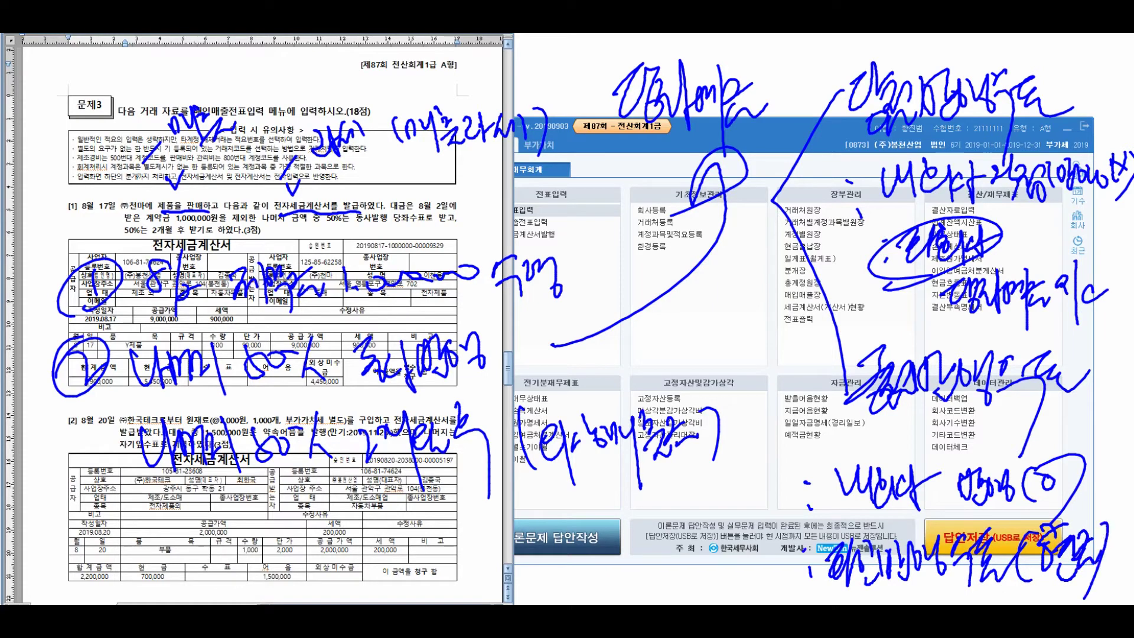
# - Check-mark the payment wording in problem [1], and star and bracket the two notes on counterparty-issued cheques
pyautogui.moveTo(407, 193)
pyautogui.mouseDown()
pyautogui.moveTo(417, 213)
pyautogui.moveTo(438, 175)
pyautogui.mouseUp()
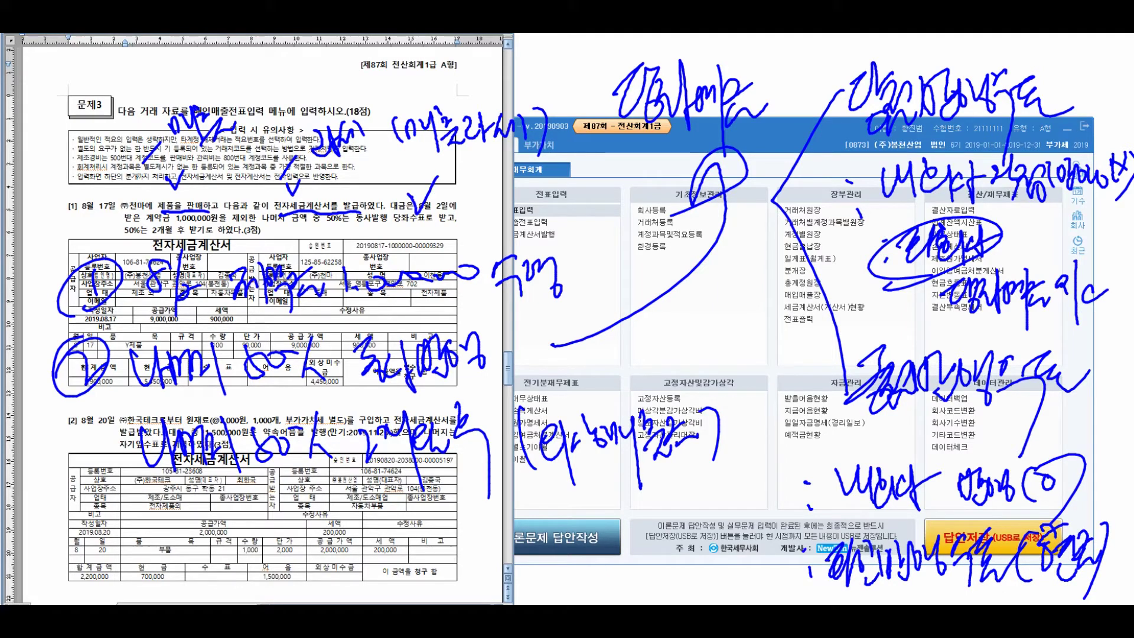
pyautogui.moveTo(732, 529)
pyautogui.mouseDown()
pyautogui.moveTo(760, 489)
pyautogui.moveTo(789, 508)
pyautogui.mouseUp()
pyautogui.moveTo(752, 508)
pyautogui.mouseDown()
pyautogui.moveTo(785, 480)
pyautogui.moveTo(789, 506)
pyautogui.mouseUp()
pyautogui.moveTo(812, 494)
pyautogui.mouseDown()
pyautogui.moveTo(803, 560)
pyautogui.moveTo(818, 566)
pyautogui.mouseUp()
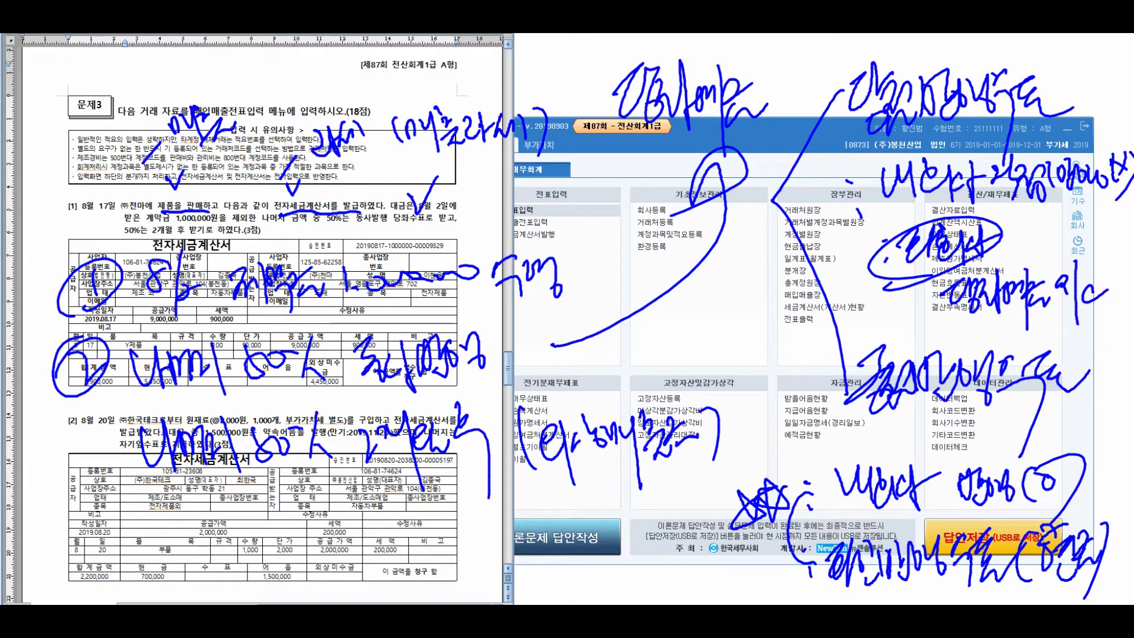
# - Add (현금) after note ② and clear all annotations from the screen
pyautogui.moveTo(524, 326)
pyautogui.mouseDown()
pyautogui.moveTo(517, 382)
pyautogui.moveTo(547, 343)
pyautogui.mouseUp()
pyautogui.moveTo(534, 354)
pyautogui.mouseDown()
pyautogui.moveTo(540, 378)
pyautogui.moveTo(552, 360)
pyautogui.mouseUp()
pyautogui.moveTo(556, 322); pyautogui.dragTo(557, 357)
pyautogui.moveTo(549, 366); pyautogui.dragTo(568, 381)
pyautogui.moveTo(560, 328); pyautogui.dragTo(574, 354)
pyautogui.moveTo(574, 339); pyautogui.dragTo(609, 373)
pyautogui.moveTo(608, 306); pyautogui.dragTo(617, 363)
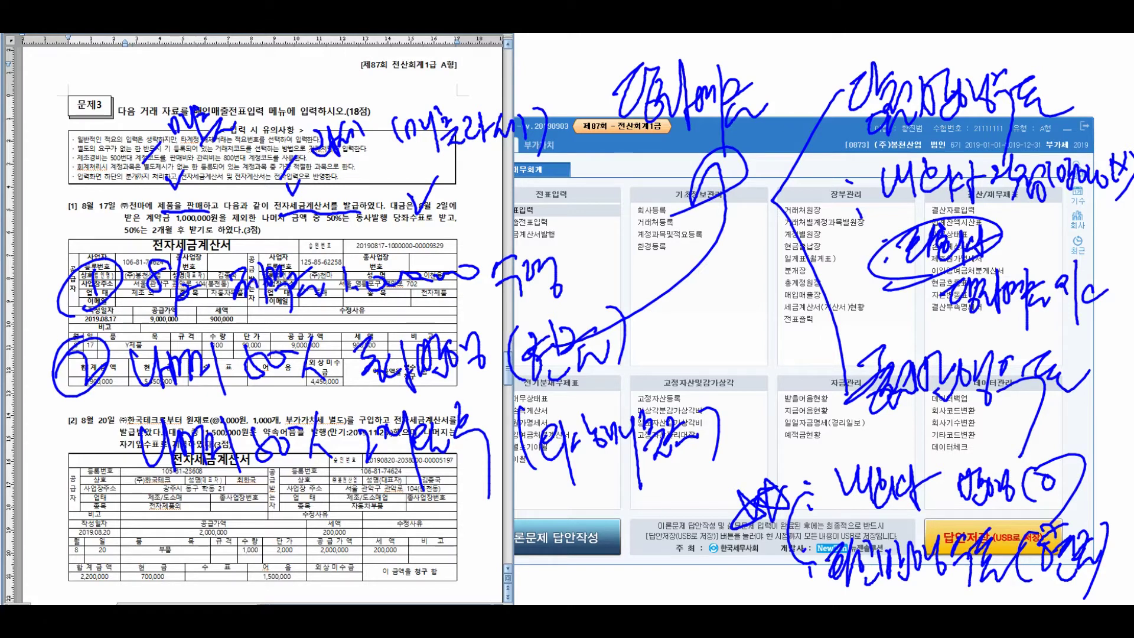
pyautogui.press('e')
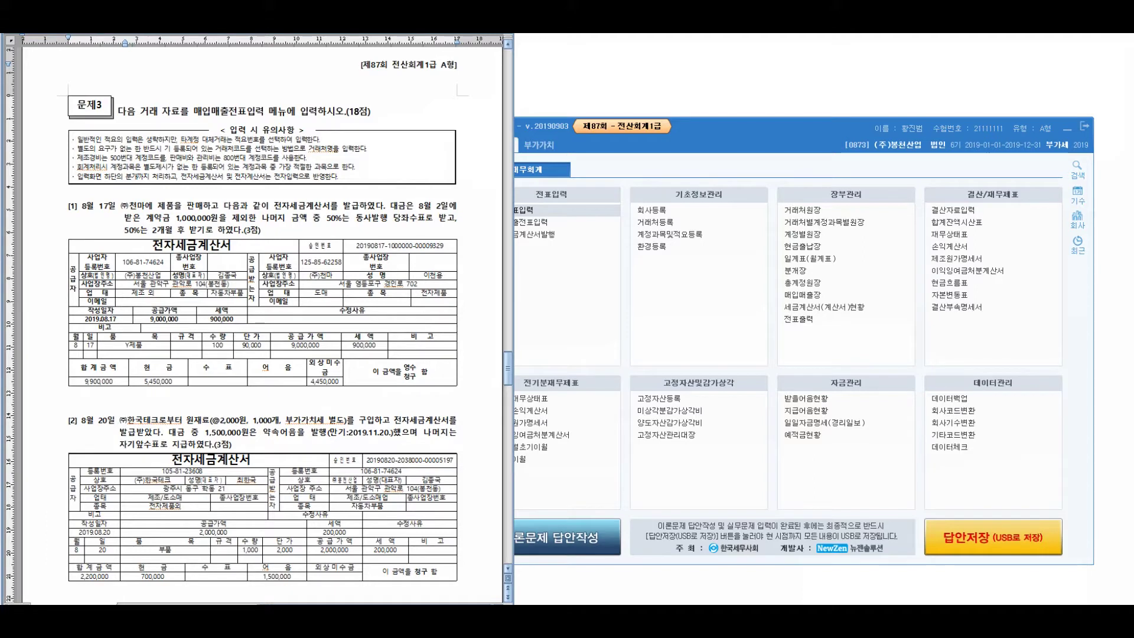
# - Check-mark the deposit wording in problem [1], draw a line down from it, and handwrite 8/2 계약금
pyautogui.moveTo(176, 187)
pyautogui.mouseDown()
pyautogui.moveTo(182, 206)
pyautogui.moveTo(233, 151)
pyautogui.mouseUp()
pyautogui.moveTo(175, 232); pyautogui.dragTo(122, 342)
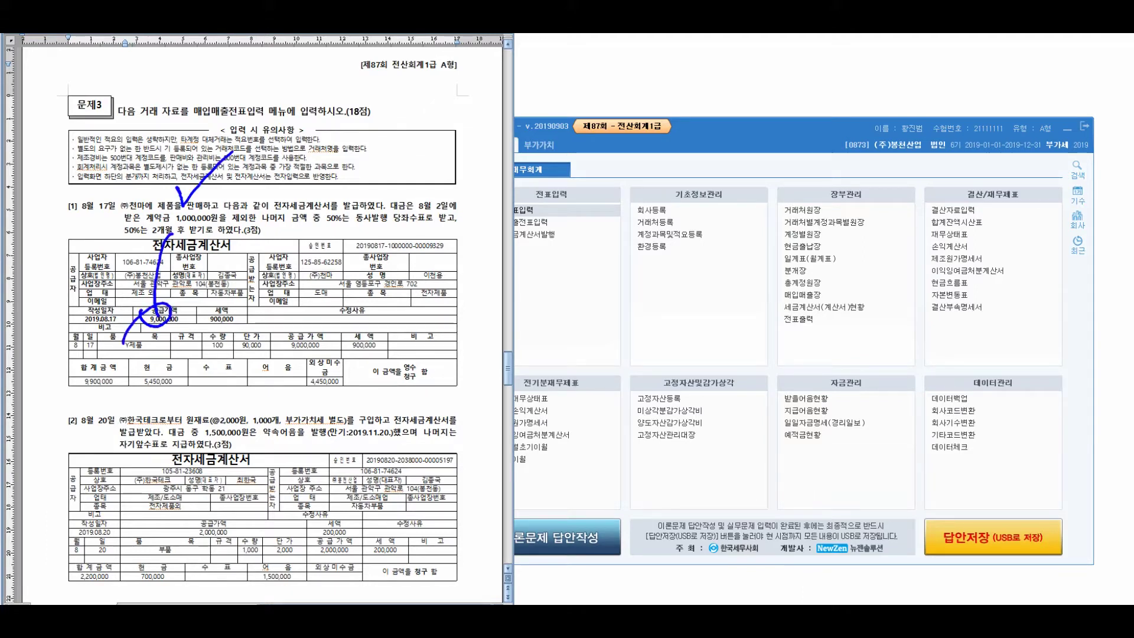
pyautogui.moveTo(255, 299)
pyautogui.mouseDown()
pyautogui.moveTo(257, 276)
pyautogui.moveTo(248, 385)
pyautogui.mouseUp()
pyautogui.moveTo(253, 342)
pyautogui.mouseDown()
pyautogui.moveTo(281, 313)
pyautogui.moveTo(318, 337)
pyautogui.moveTo(355, 338)
pyautogui.moveTo(383, 295)
pyautogui.moveTo(387, 360)
pyautogui.moveTo(395, 330)
pyautogui.moveTo(424, 308)
pyautogui.mouseUp()
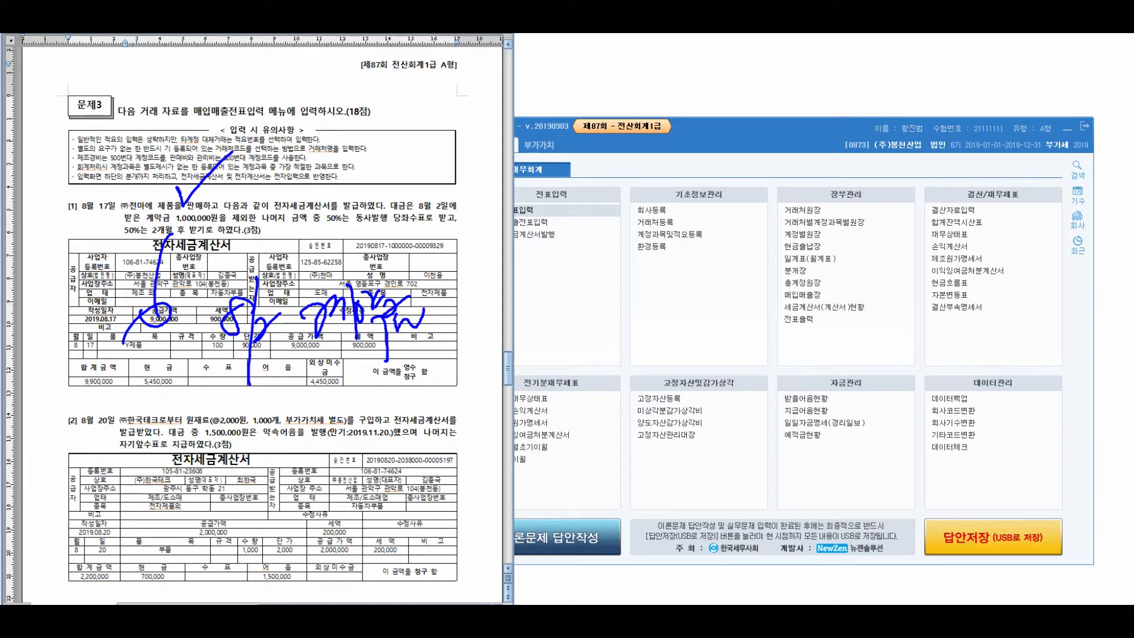
# - Add a note in parentheses relating 매출 and 계약금 after the handwritten 8/2 line
pyautogui.moveTo(462, 300)
pyautogui.mouseDown()
pyautogui.moveTo(456, 341)
pyautogui.moveTo(509, 324)
pyautogui.mouseUp()
pyautogui.moveTo(520, 282)
pyautogui.mouseDown()
pyautogui.moveTo(552, 336)
pyautogui.moveTo(598, 299)
pyautogui.moveTo(625, 320)
pyautogui.moveTo(650, 294)
pyautogui.mouseUp()
pyautogui.moveTo(669, 279)
pyautogui.mouseDown()
pyautogui.moveTo(670, 341)
pyautogui.moveTo(691, 282)
pyautogui.moveTo(707, 336)
pyautogui.moveTo(743, 289)
pyautogui.moveTo(804, 337)
pyautogui.mouseUp()
pyautogui.moveTo(799, 286)
pyautogui.mouseDown()
pyautogui.moveTo(828, 316)
pyautogui.moveTo(846, 310)
pyautogui.moveTo(844, 368)
pyautogui.mouseUp()
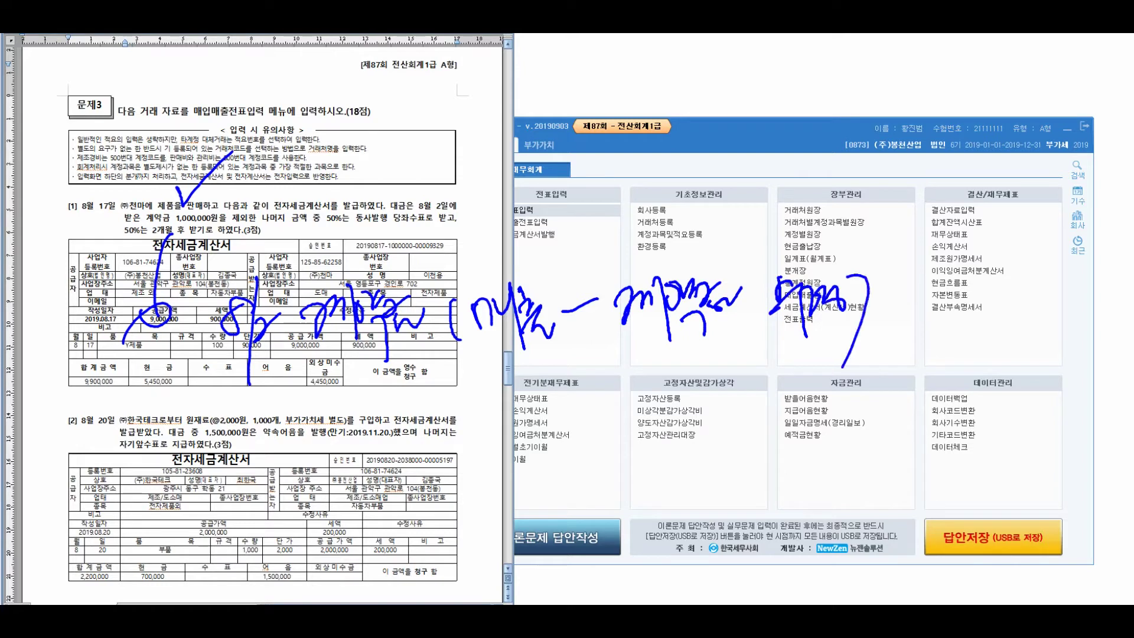
# - Handwrite the debit side of the 8/2 entry as 차) 현금 1,000,000 and mark the credit side with 대)
pyautogui.moveTo(206, 427)
pyautogui.mouseDown()
pyautogui.moveTo(213, 466)
pyautogui.moveTo(235, 488)
pyautogui.mouseUp()
pyautogui.moveTo(231, 437)
pyautogui.mouseDown()
pyautogui.moveTo(253, 466)
pyautogui.moveTo(251, 520)
pyautogui.mouseUp()
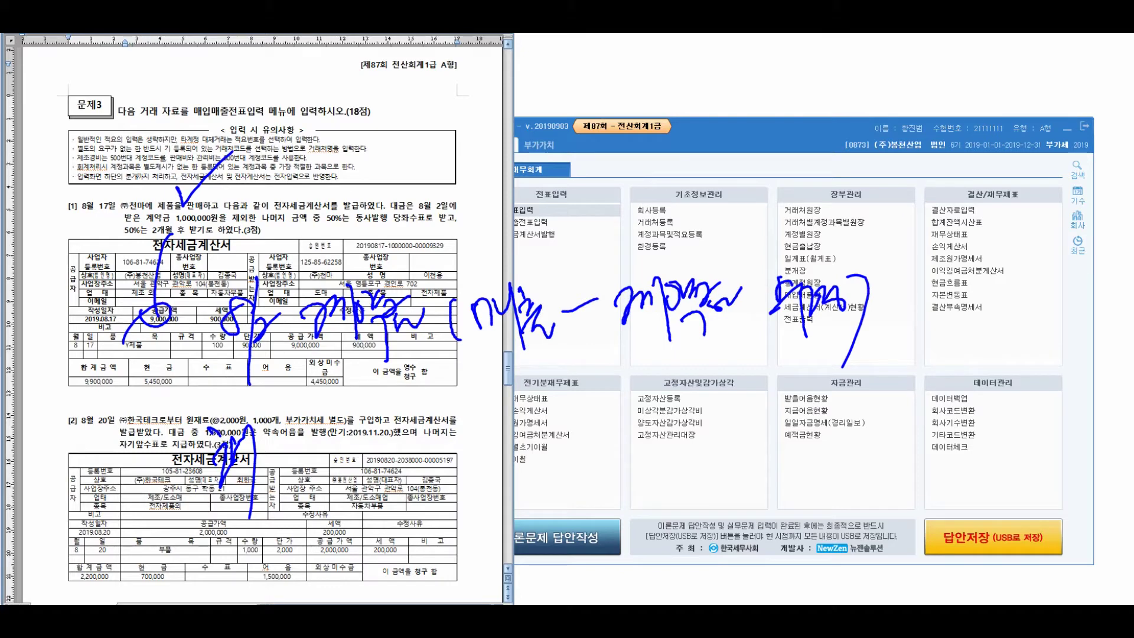
pyautogui.moveTo(609, 393)
pyautogui.mouseDown()
pyautogui.moveTo(647, 420)
pyautogui.moveTo(657, 521)
pyautogui.mouseUp()
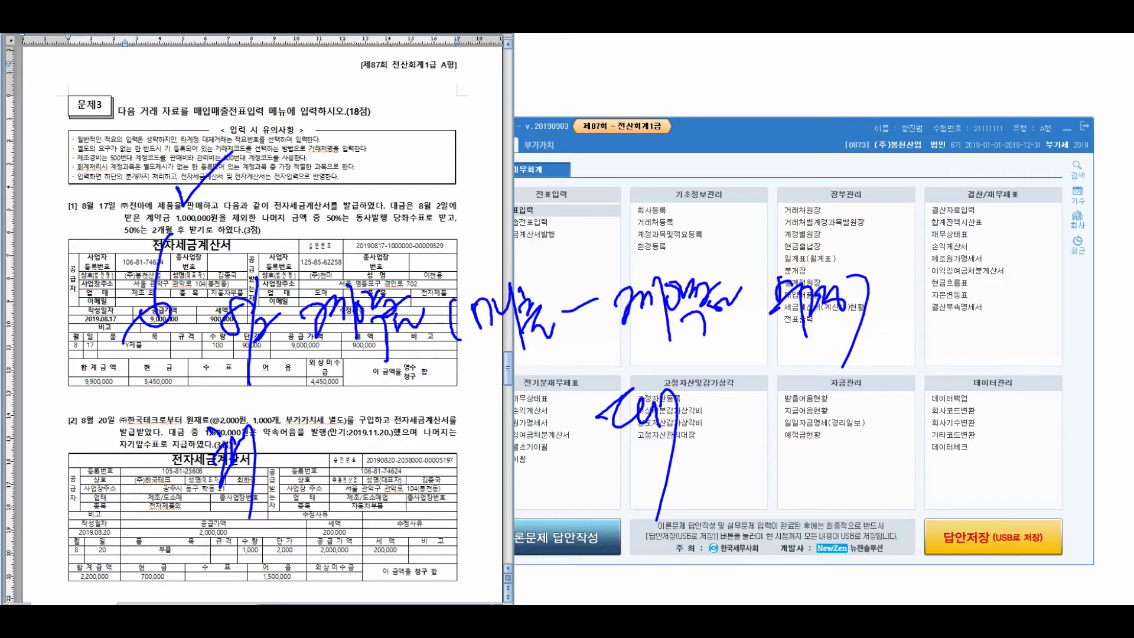
pyautogui.moveTo(294, 424)
pyautogui.mouseDown()
pyautogui.moveTo(347, 499)
pyautogui.moveTo(372, 502)
pyautogui.mouseUp()
pyautogui.moveTo(423, 432)
pyautogui.mouseDown()
pyautogui.moveTo(440, 505)
pyautogui.moveTo(483, 470)
pyautogui.moveTo(579, 467)
pyautogui.mouseUp()
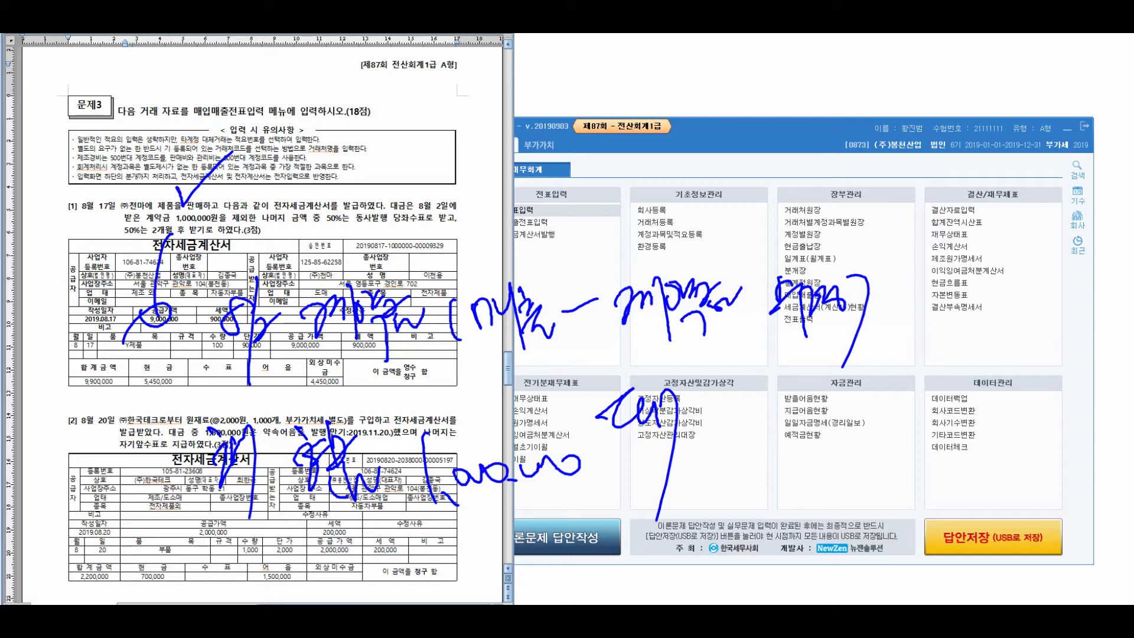
# - Handwrite 선수금 1,000,000 on the credit side of the 8/2 entry
pyautogui.moveTo(706, 413)
pyautogui.mouseDown()
pyautogui.moveTo(703, 482)
pyautogui.moveTo(749, 467)
pyautogui.mouseUp()
pyautogui.moveTo(745, 417)
pyautogui.mouseDown()
pyautogui.moveTo(781, 508)
pyautogui.moveTo(805, 473)
pyautogui.mouseUp()
pyautogui.moveTo(831, 401); pyautogui.dragTo(806, 466)
pyautogui.moveTo(834, 437)
pyautogui.mouseDown()
pyautogui.moveTo(838, 475)
pyautogui.moveTo(863, 443)
pyautogui.mouseUp()
pyautogui.moveTo(897, 428); pyautogui.dragTo(928, 430)
pyautogui.moveTo(972, 416)
pyautogui.mouseDown()
pyautogui.moveTo(1026, 408)
pyautogui.moveTo(1003, 427)
pyautogui.mouseUp()
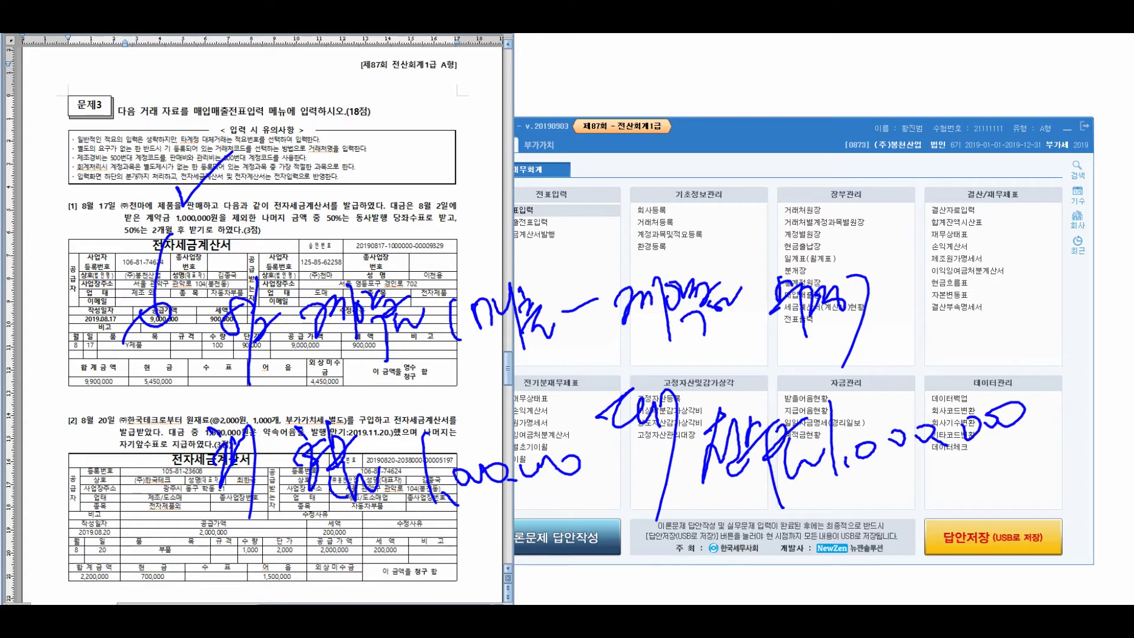
# - Handwrite 8/17 (매출) on a new line below the 8/2 entry
pyautogui.moveTo(150, 537); pyautogui.dragTo(134, 593)
pyautogui.moveTo(171, 512); pyautogui.dragTo(172, 603)
pyautogui.moveTo(179, 552)
pyautogui.mouseDown()
pyautogui.moveTo(186, 588)
pyautogui.moveTo(218, 588)
pyautogui.mouseUp()
pyautogui.moveTo(254, 546); pyautogui.dragTo(239, 597)
pyautogui.moveTo(249, 537)
pyautogui.mouseDown()
pyautogui.moveTo(267, 573)
pyautogui.moveTo(313, 564)
pyautogui.moveTo(346, 585)
pyautogui.mouseUp()
# - Circle the credit-side 선수금 1,000,000, link it to the 8/17 line, and handwrite 차) 선수금 1,000,000 there
pyautogui.moveTo(718, 496)
pyautogui.mouseDown()
pyautogui.moveTo(842, 368)
pyautogui.moveTo(467, 564)
pyautogui.moveTo(491, 550)
pyautogui.mouseUp()
pyautogui.moveTo(573, 535); pyautogui.dragTo(615, 585)
pyautogui.moveTo(621, 546)
pyautogui.mouseDown()
pyautogui.moveTo(658, 602)
pyautogui.moveTo(663, 582)
pyautogui.mouseUp()
pyautogui.moveTo(661, 528)
pyautogui.mouseDown()
pyautogui.moveTo(654, 598)
pyautogui.moveTo(683, 594)
pyautogui.mouseUp()
pyautogui.moveTo(690, 546)
pyautogui.mouseDown()
pyautogui.moveTo(676, 596)
pyautogui.moveTo(708, 591)
pyautogui.mouseUp()
pyautogui.moveTo(708, 564); pyautogui.dragTo(711, 602)
pyautogui.moveTo(712, 543); pyautogui.dragTo(745, 591)
pyautogui.moveTo(750, 535)
pyautogui.mouseDown()
pyautogui.moveTo(771, 576)
pyautogui.moveTo(903, 564)
pyautogui.mouseUp()
pyautogui.moveTo(933, 550); pyautogui.dragTo(924, 567)
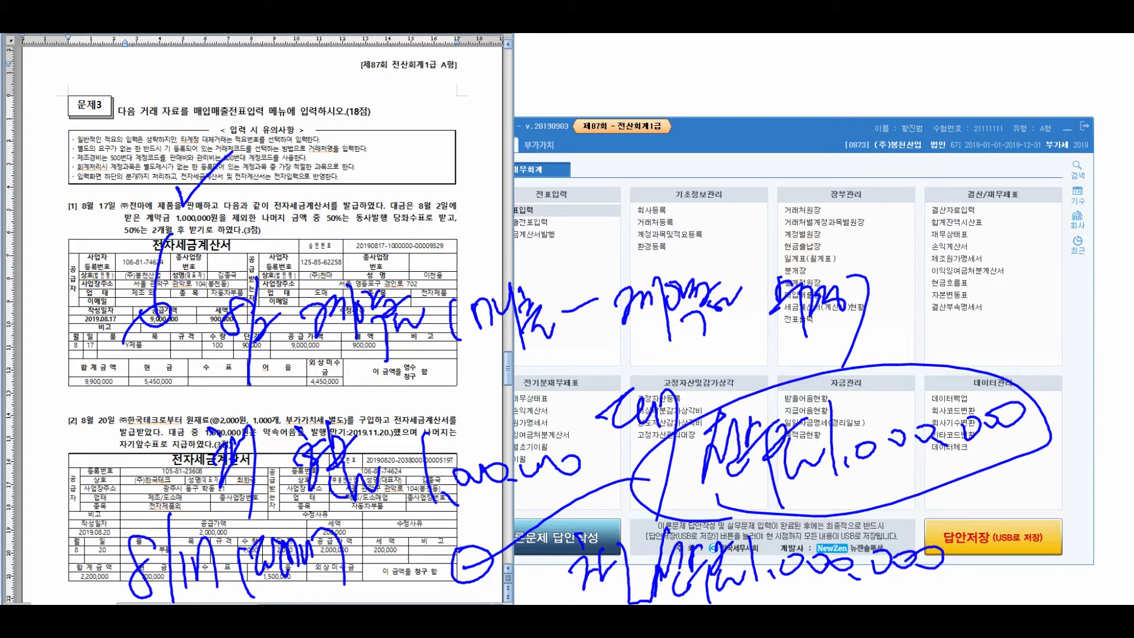
# - Clear the handwriting and look up the vouchers dated 8/2 in 일반전표입력
pyautogui.press('Escape')
pyautogui.click(555, 177)
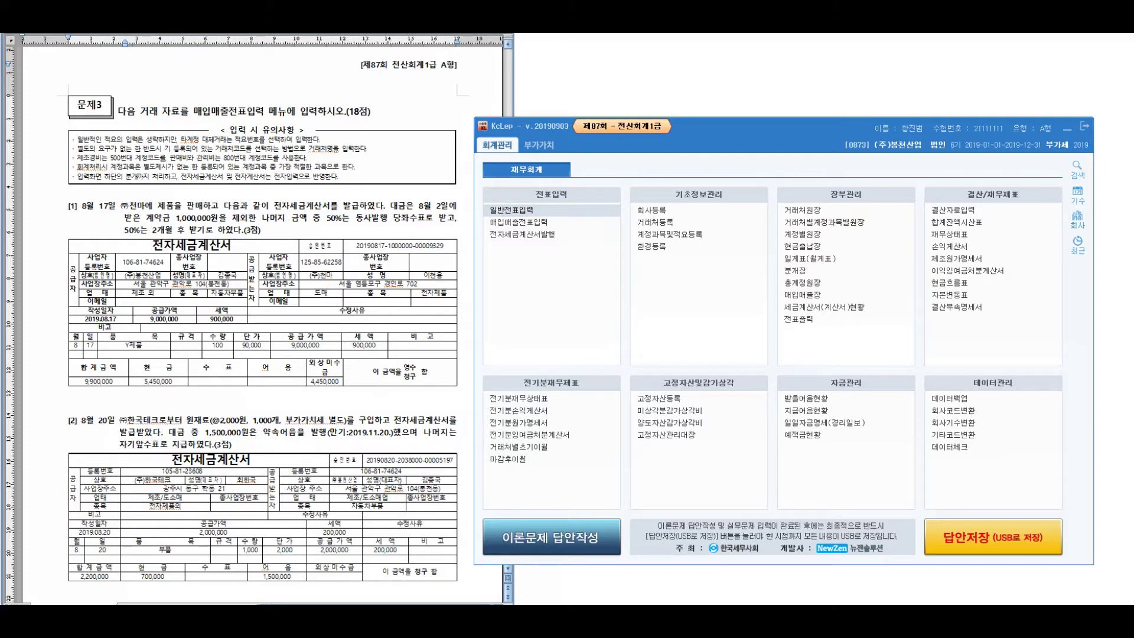
pyautogui.click(512, 209)
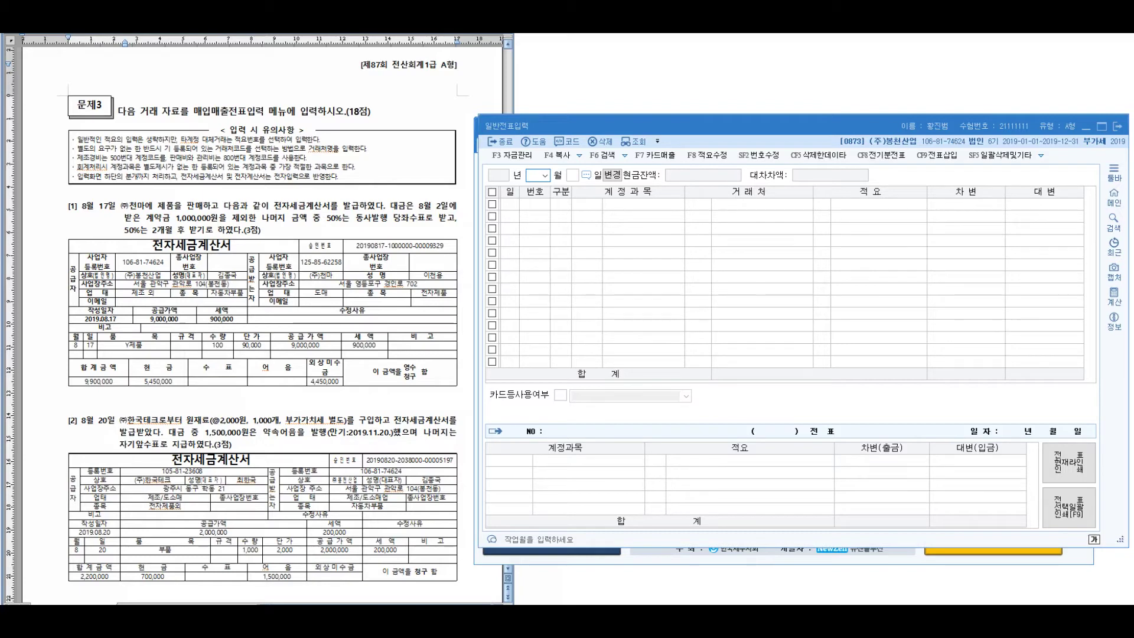
pyautogui.write('8')
pyautogui.press('Return')
pyautogui.write('2')
pyautogui.press('Return')
pyautogui.click(561, 216)
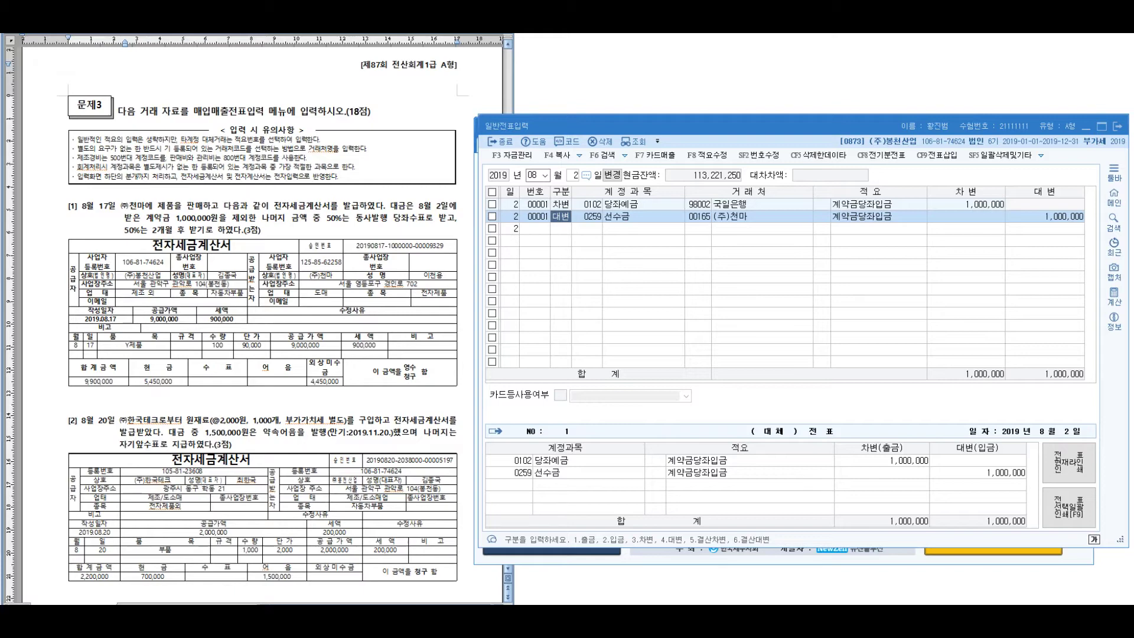
# - Highlight the phrase 받은 계약금 1,000,000원을 in problem [1], then return to the voucher window
pyautogui.click(263, 403)
pyautogui.moveTo(69, 206); pyautogui.dragTo(456, 218)
pyautogui.click(413, 218)
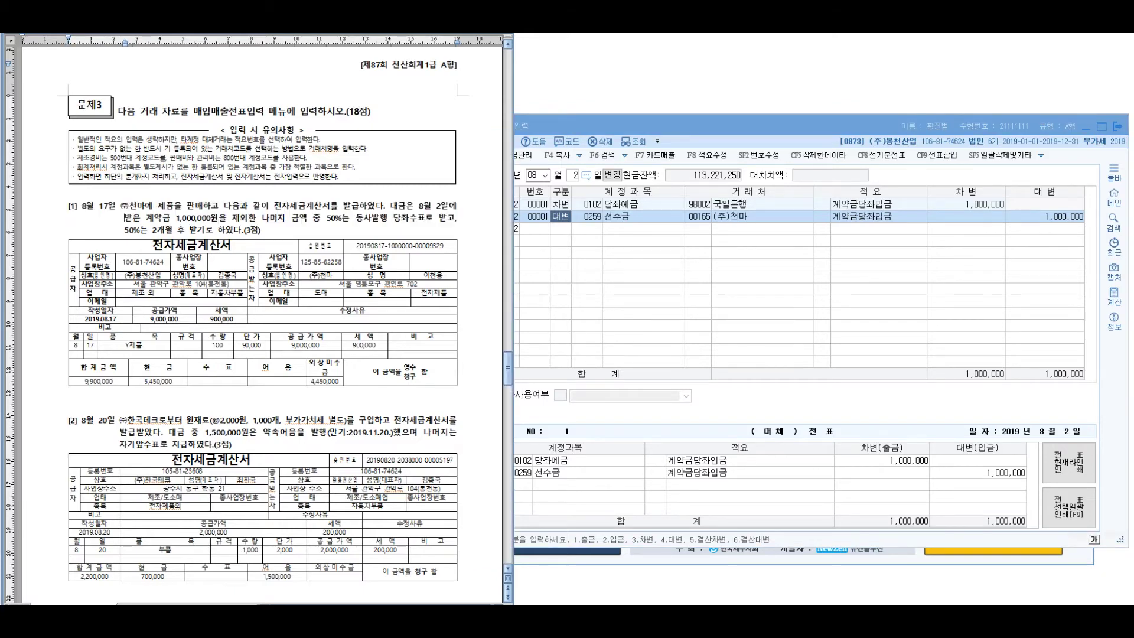
pyautogui.moveTo(124, 218); pyautogui.dragTo(231, 218)
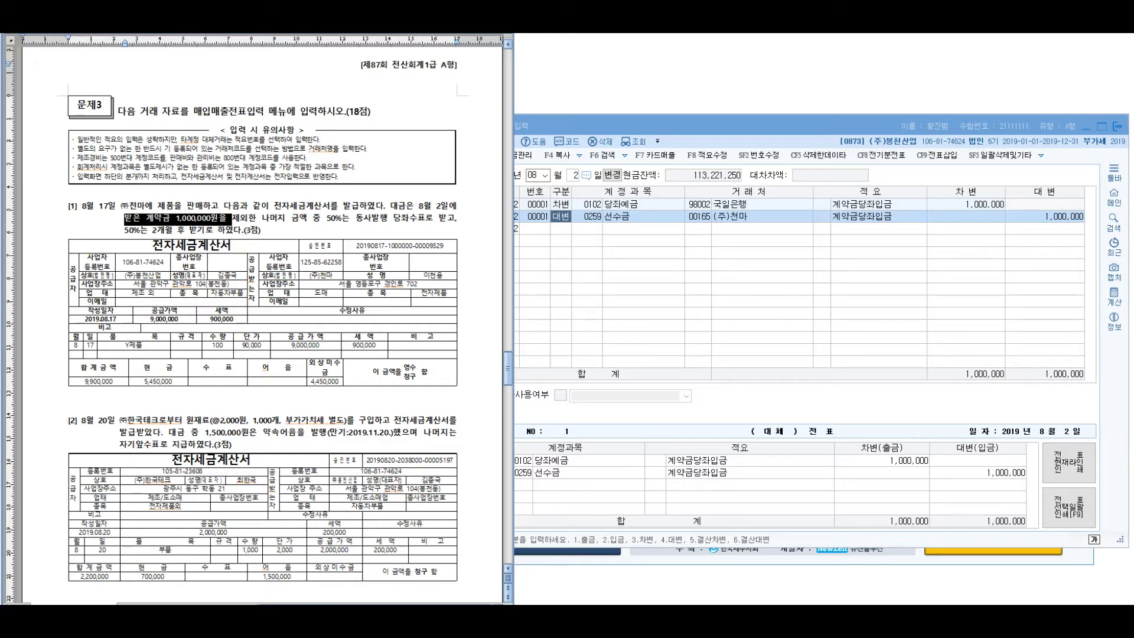
pyautogui.hotkey('alt', 'Tab')
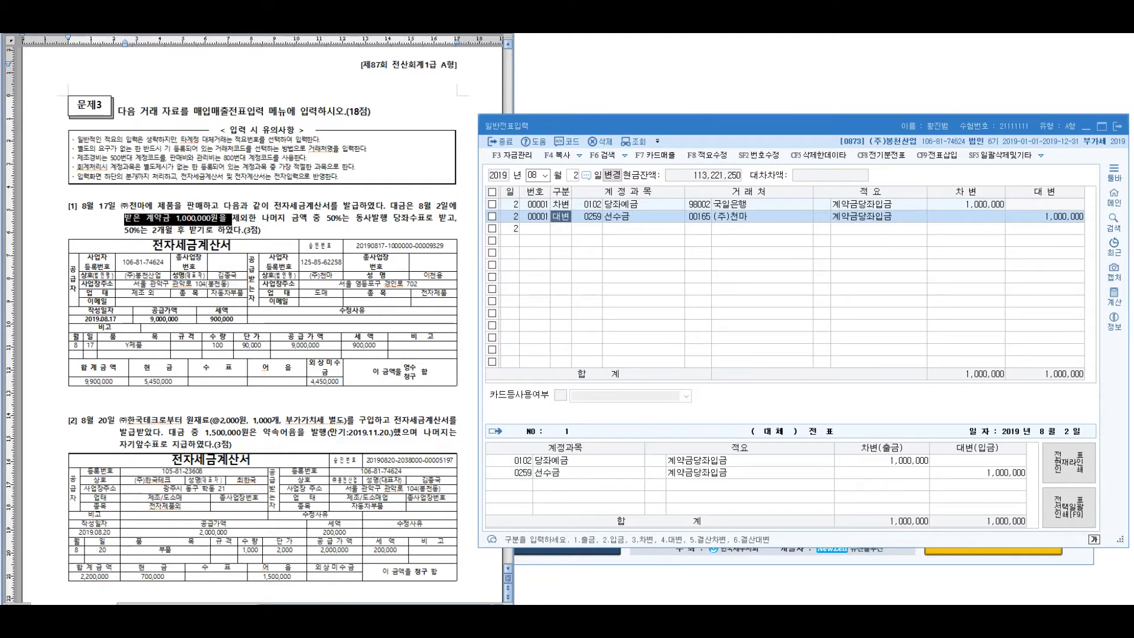
# - Close 일반전표입력 and open 매입매출전표입력 for August 17
pyautogui.click(1117, 126)
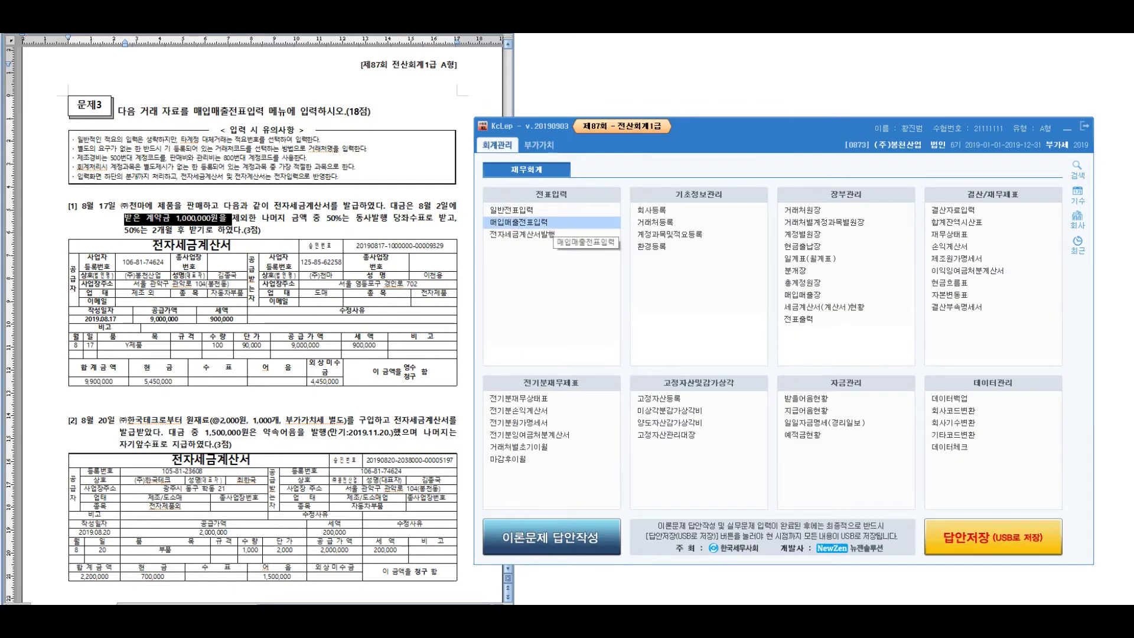
pyautogui.click(518, 222)
pyautogui.write('08')
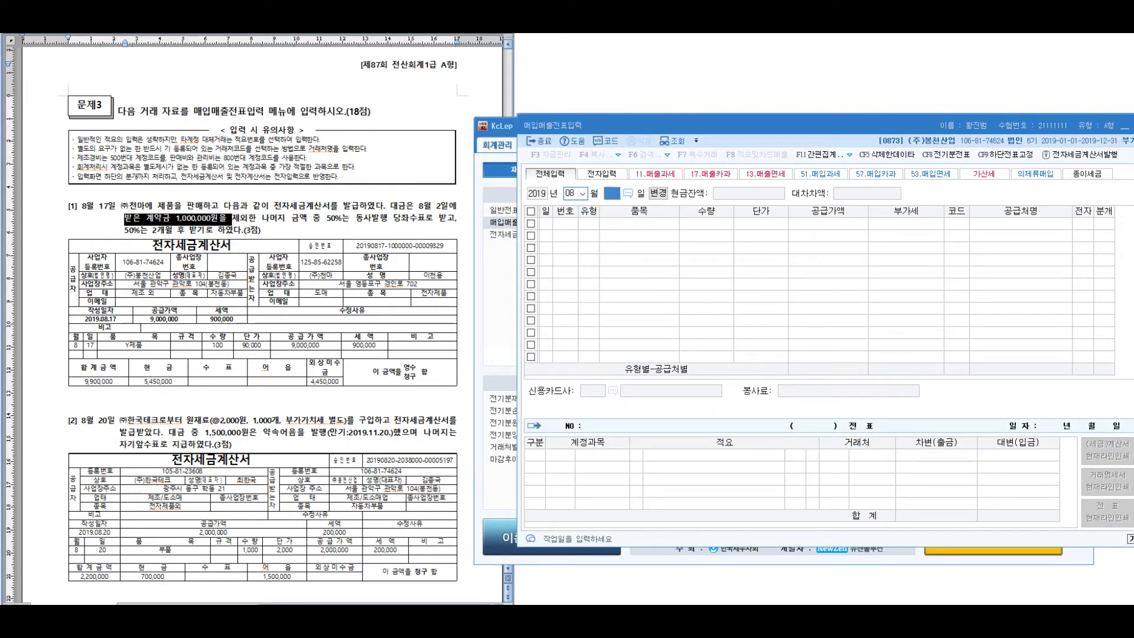
pyautogui.write('17')
pyautogui.press('Return')
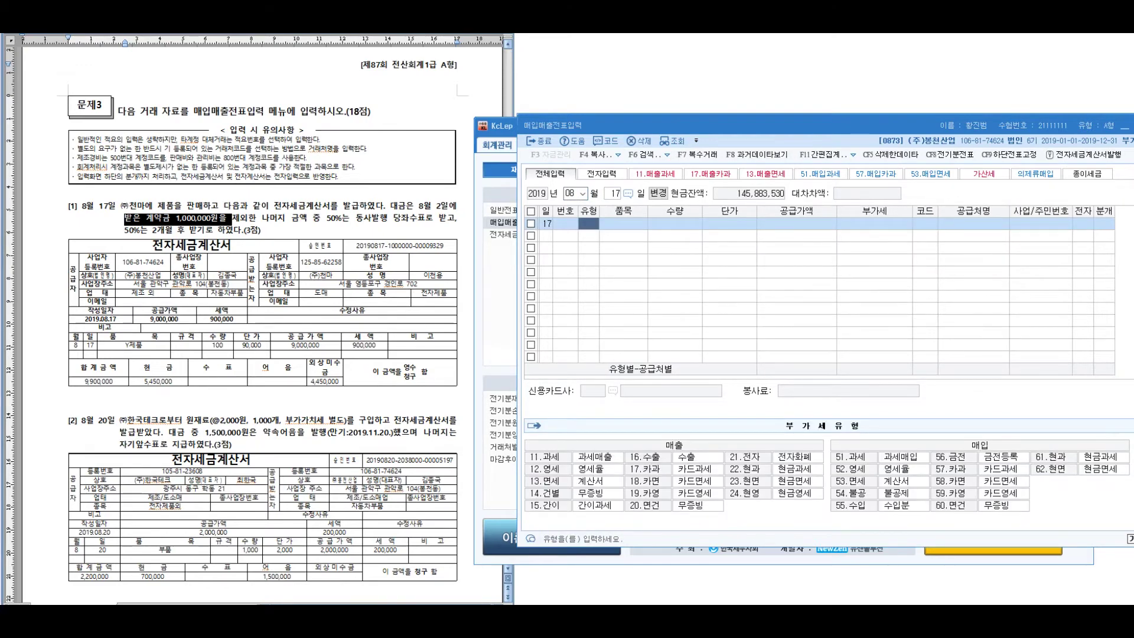
# - Set the voucher type to 11 (과세) and enter Y제품 as the item name
pyautogui.write('11')
pyautogui.press('Return')
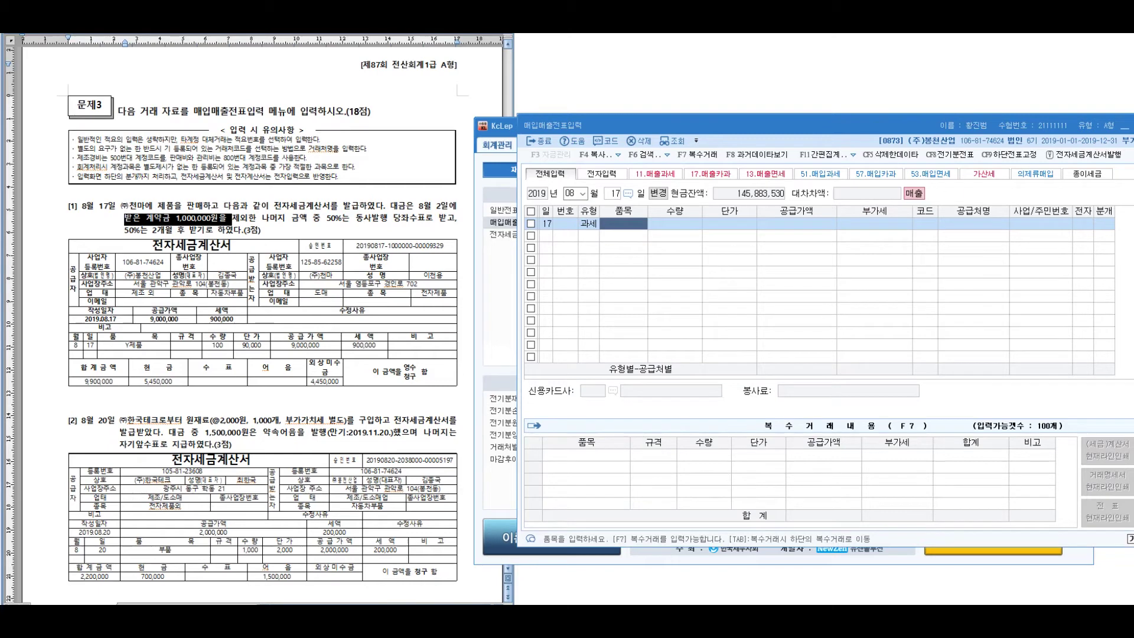
pyautogui.press('Hangul')
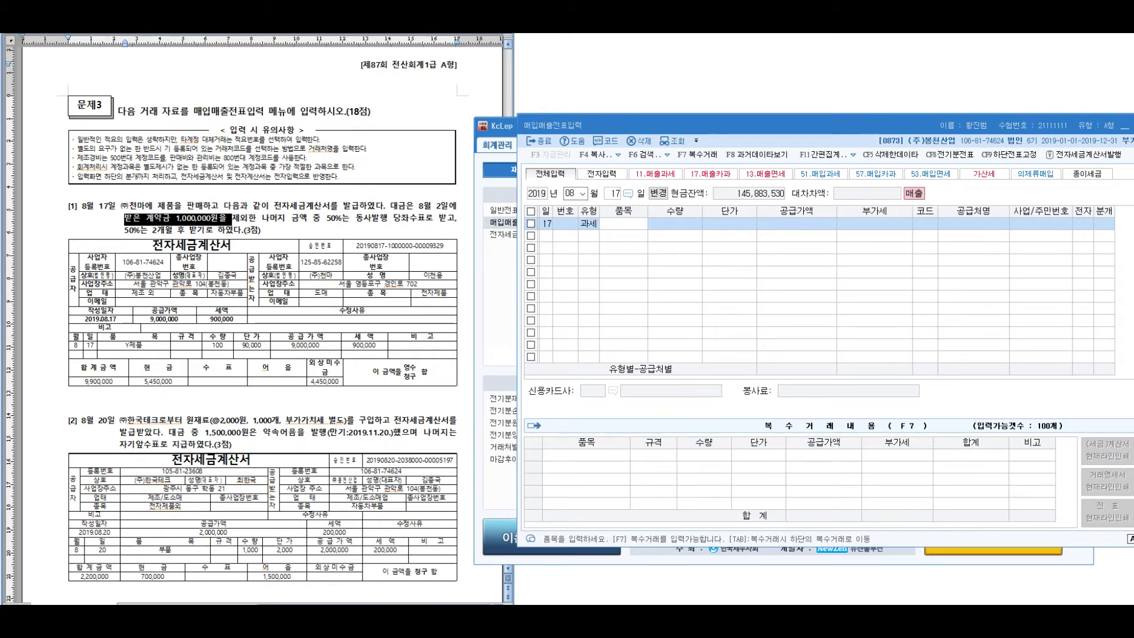
pyautogui.write('Y제품')
pyautogui.press('Return')
pyautogui.press('Return')
pyautogui.press('Return')
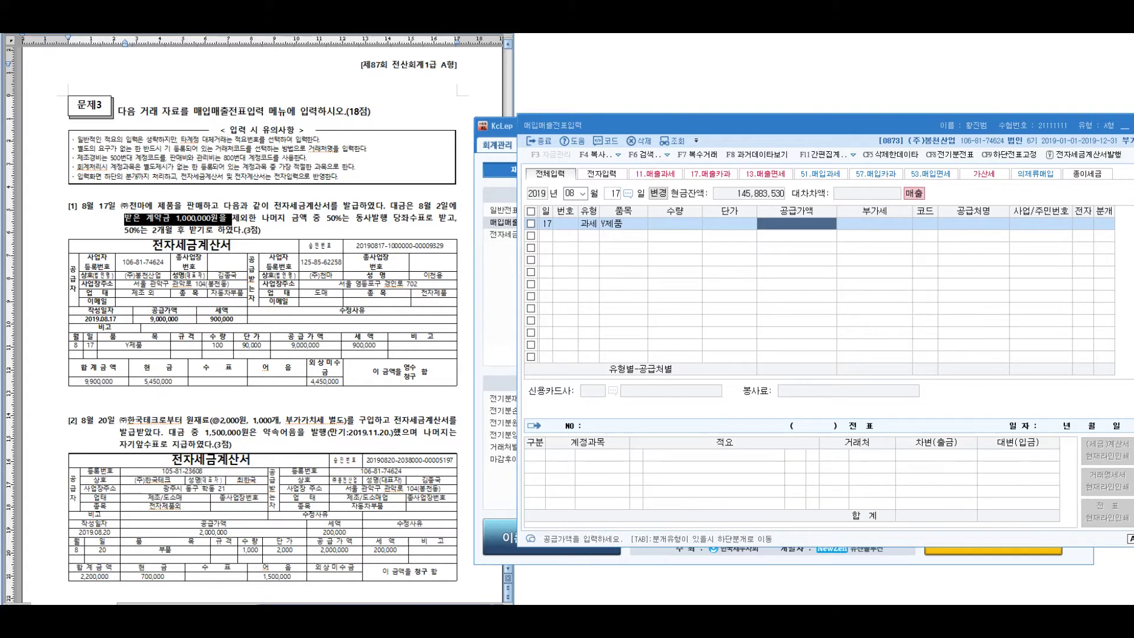
# - Enter quantity 100 and unit price 90,000 for the Y제품 line
pyautogui.click(674, 224)
pyautogui.write('100')
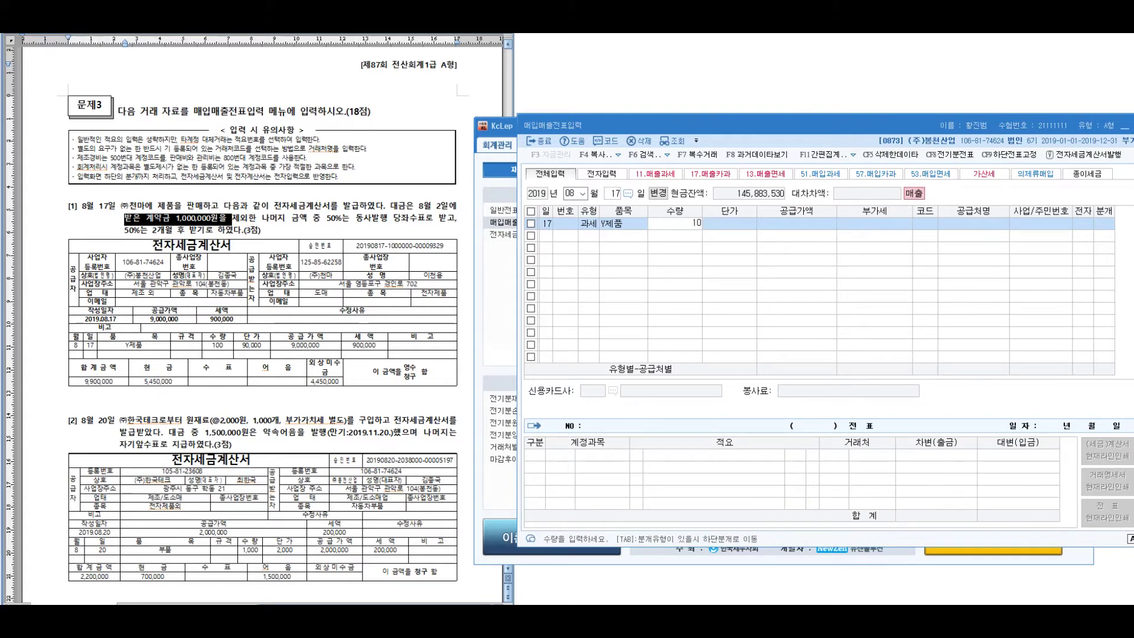
pyautogui.press('Return')
pyautogui.write('90000')
pyautogui.press('Return')
pyautogui.press('Return')
pyautogui.press('Return')
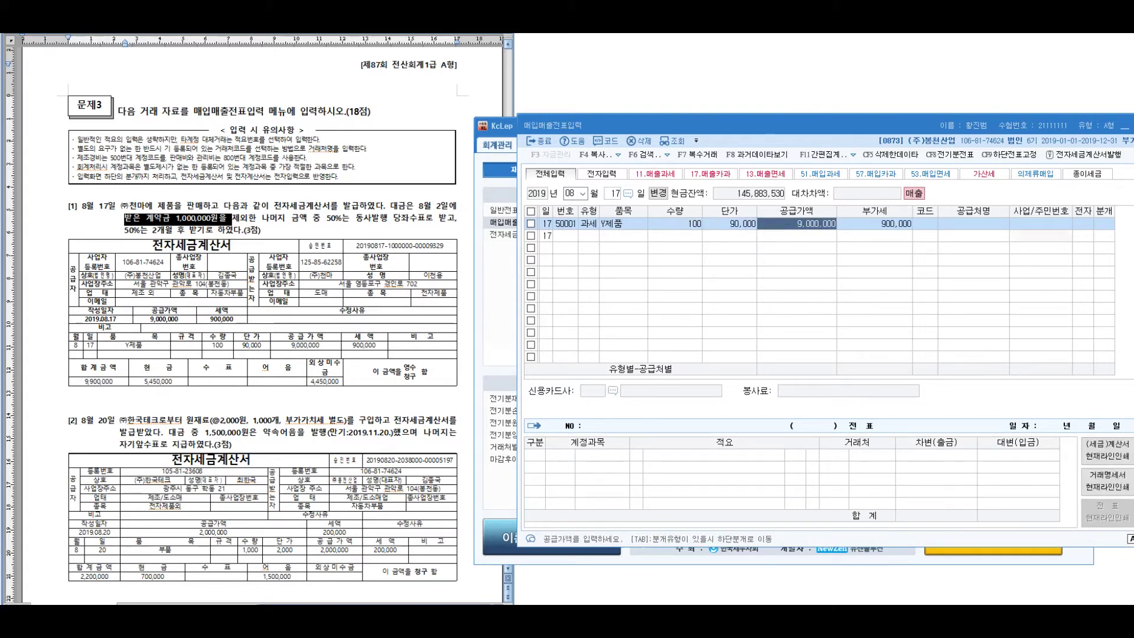
# - Enter (주)천마 as the trading partner, mark the invoice as electronic (여), and set the journal type to 혼합
pyautogui.press('+')
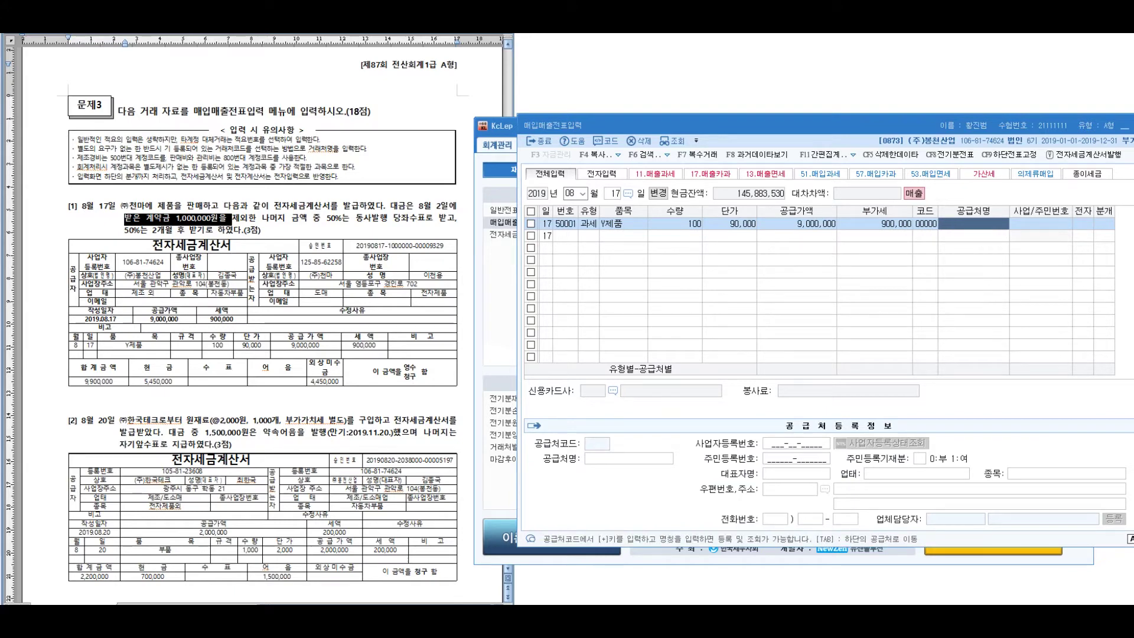
pyautogui.write('(주')
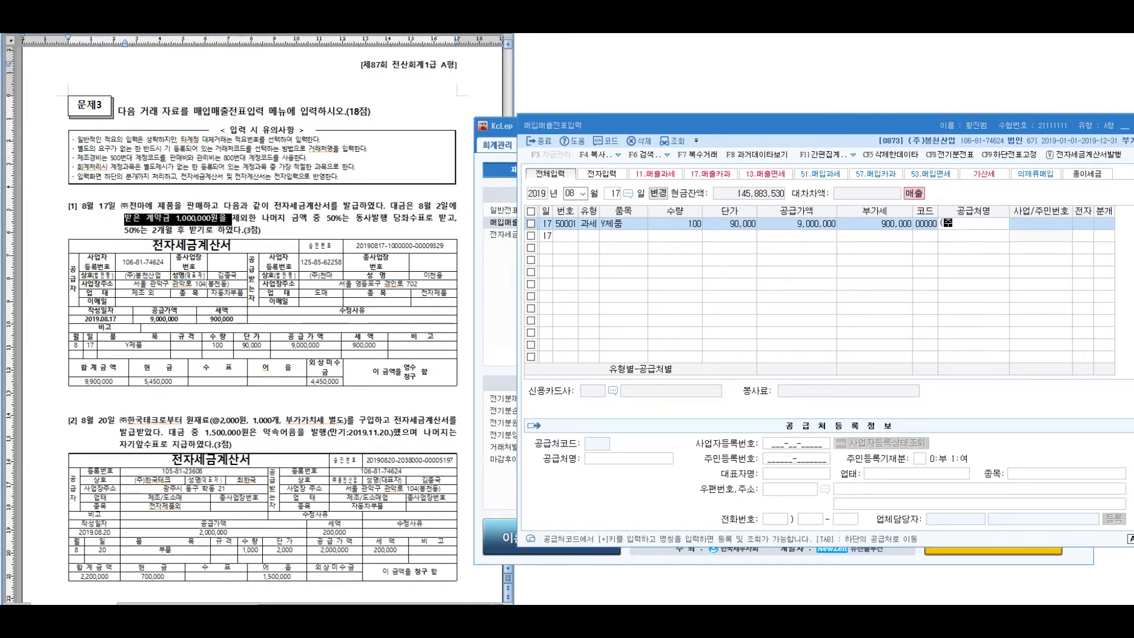
pyautogui.write(')천마')
pyautogui.press('Return')
pyautogui.write('1')
pyautogui.press('Return')
pyautogui.write('3')
pyautogui.press('Return')
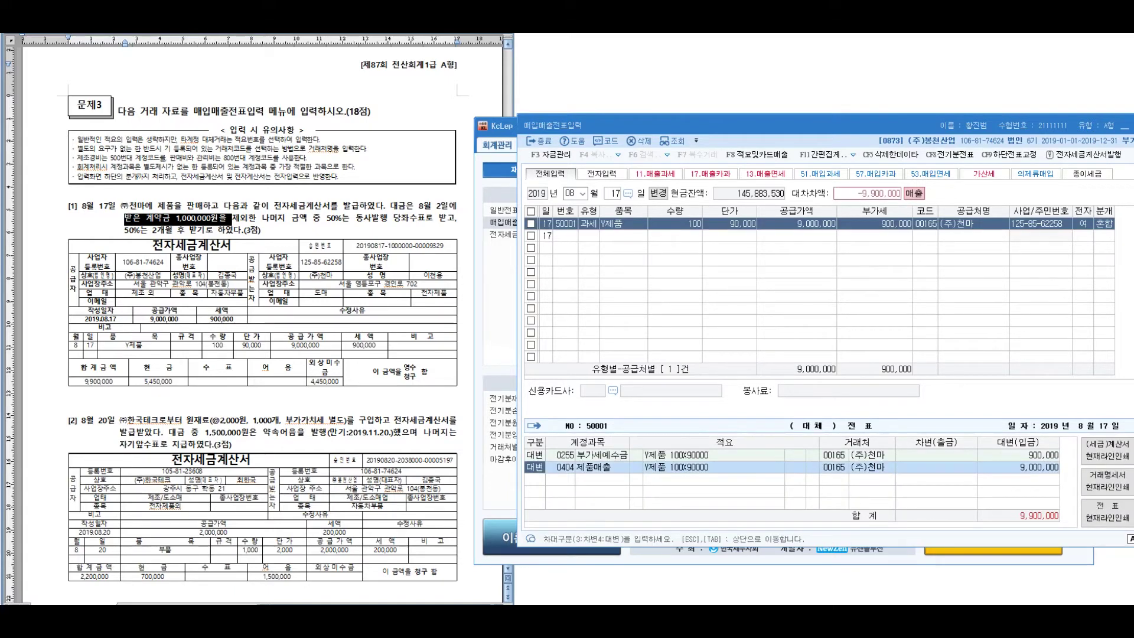
# - Add a debit line for account 259 선수금 with the amount 1,000,000
pyautogui.press('Return')
pyautogui.press('Return')
pyautogui.press('Return')
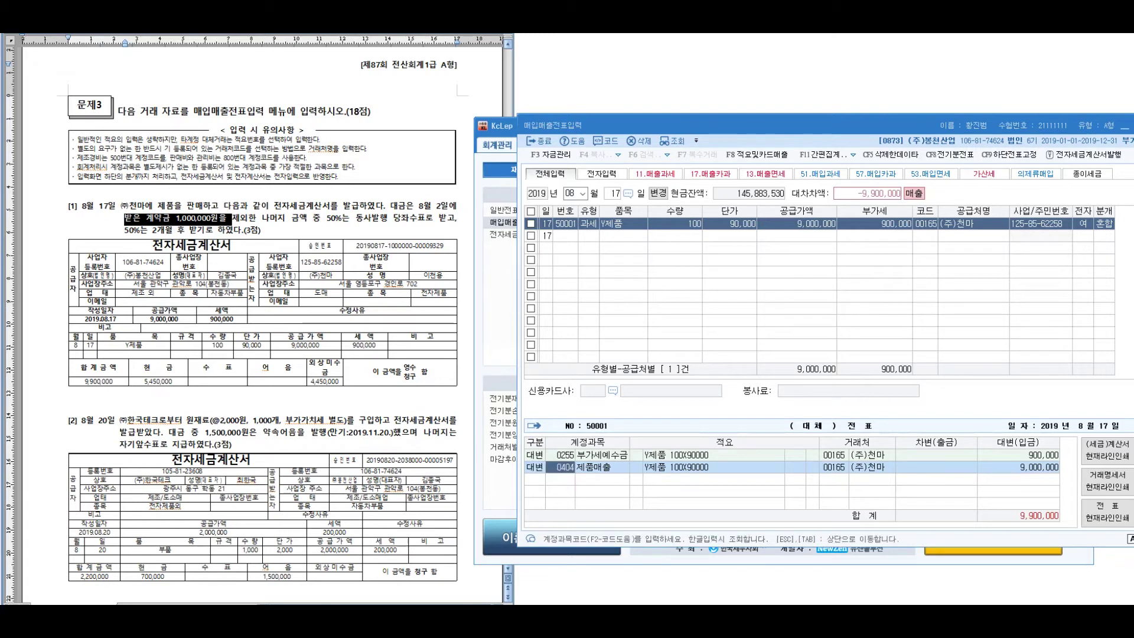
pyautogui.write('3')
pyautogui.press('Return')
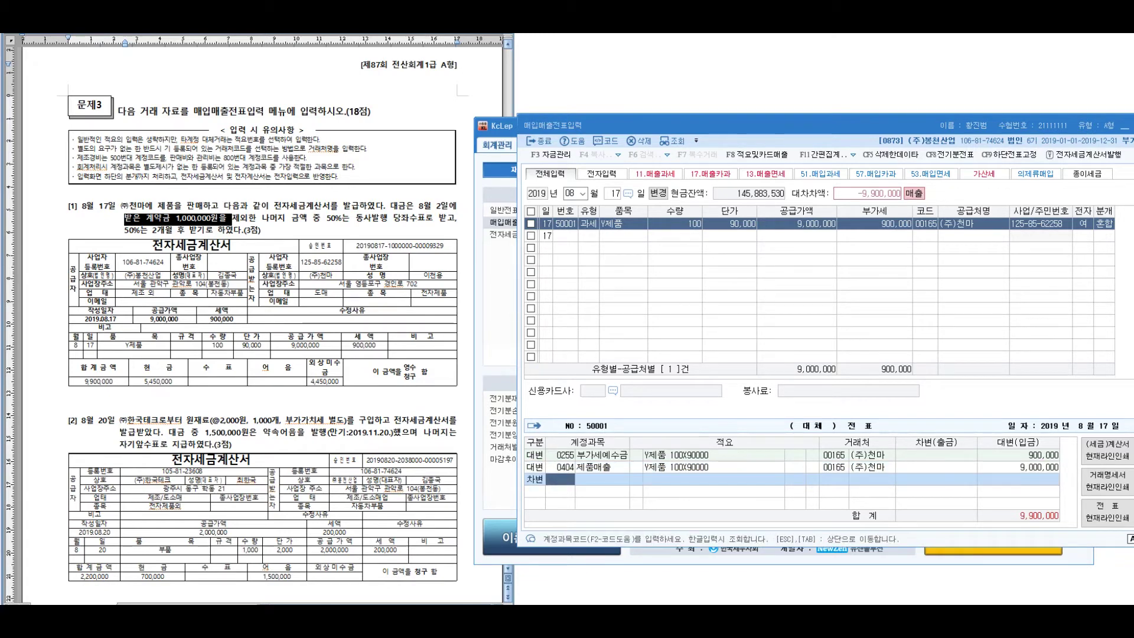
pyautogui.write('259')
pyautogui.press('Return')
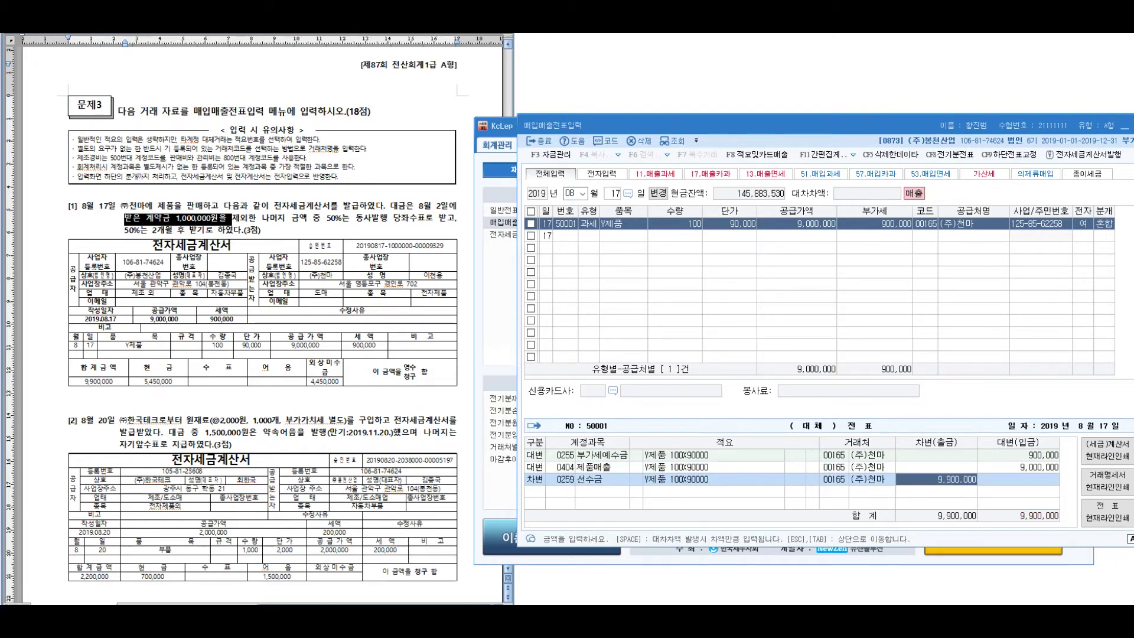
pyautogui.write('1000000')
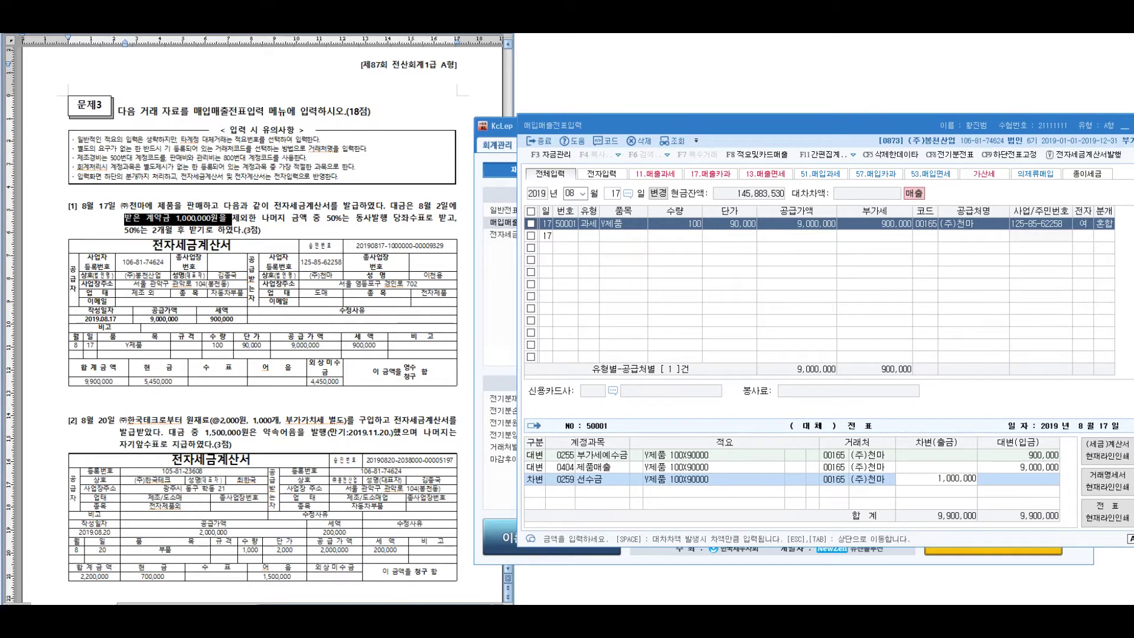
pyautogui.press('Return')
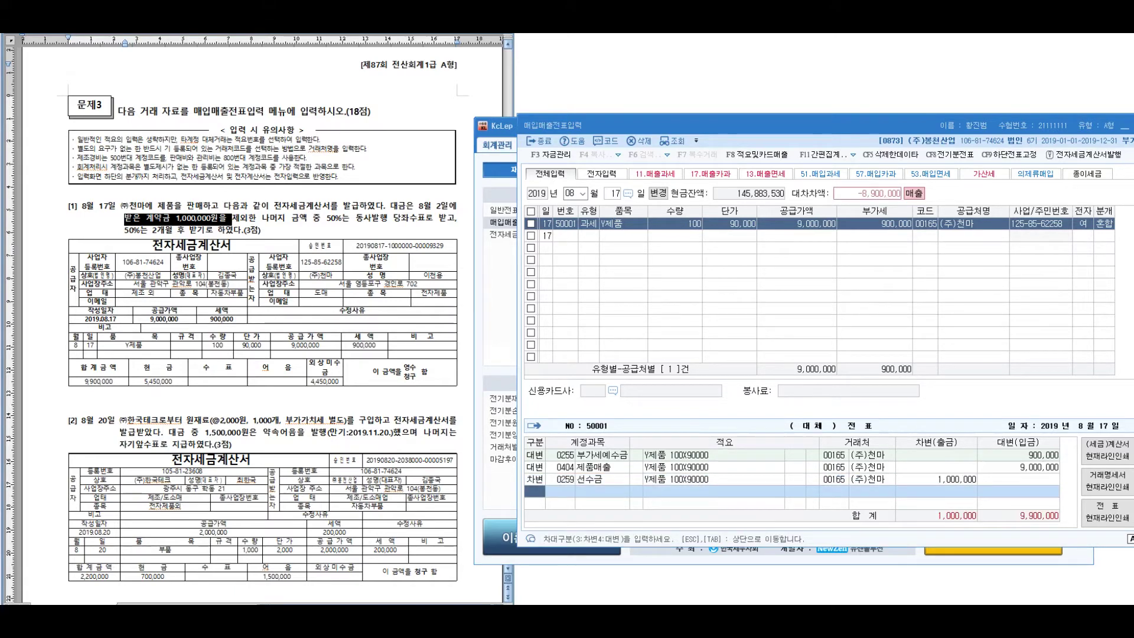
# - Add a debit line for account 101 현금 with the amount 4,450,000
pyautogui.write('3')
pyautogui.press('Return')
pyautogui.write('101')
pyautogui.press('Return')
pyautogui.write('45')
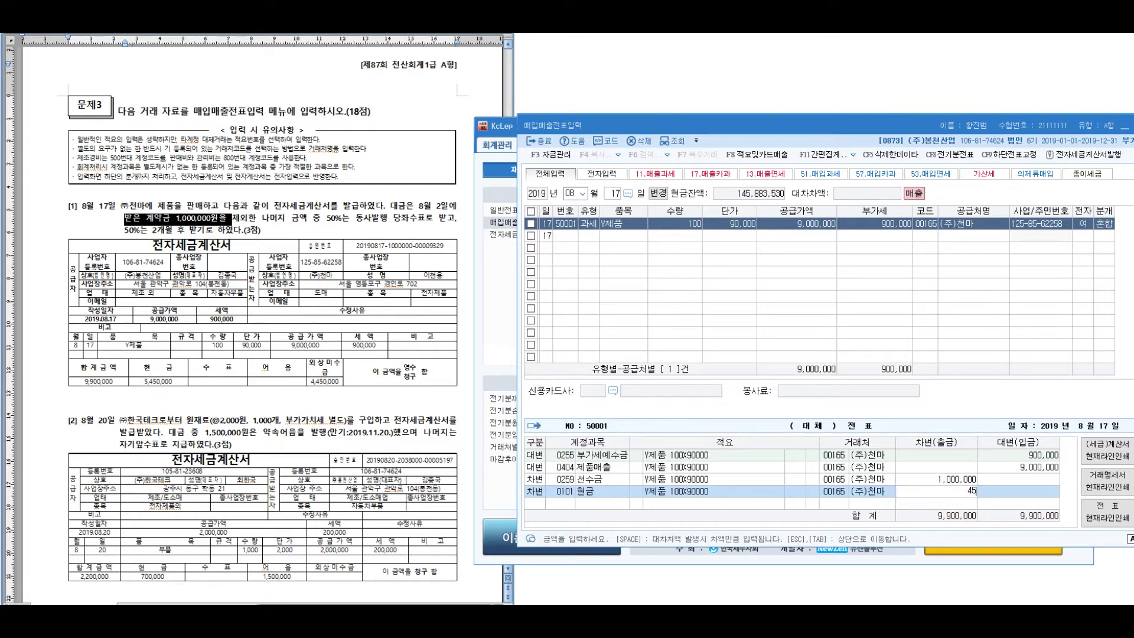
pyautogui.write('04450000')
pyautogui.press('Return')
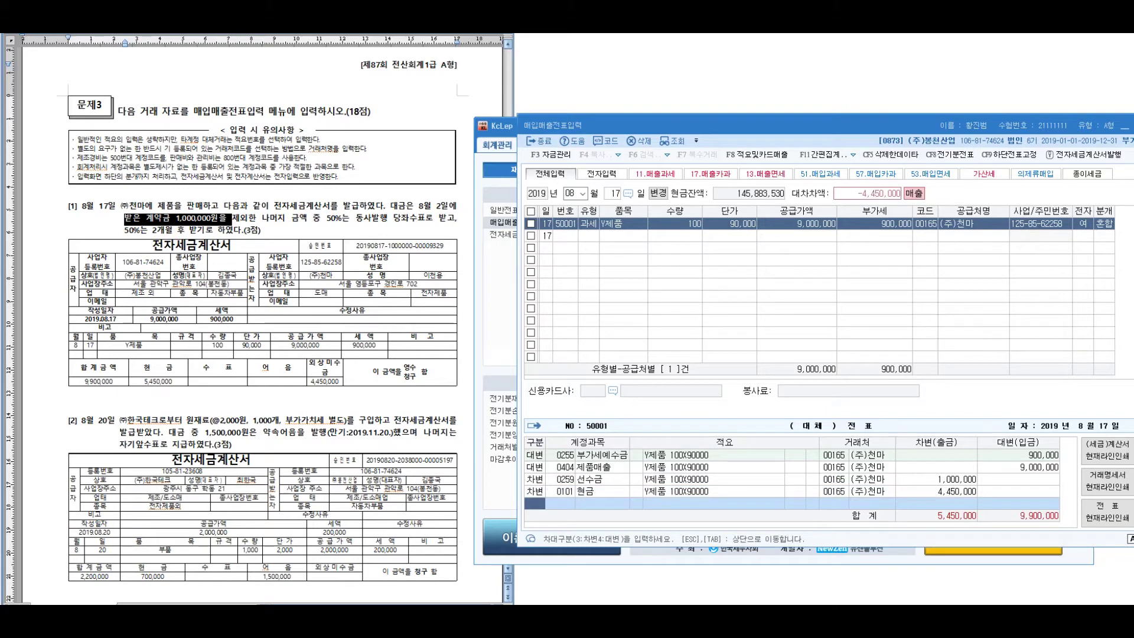
# - Add a debit line for account 108 외상매출금 covering the remaining 4,450,000
pyautogui.write('3')
pyautogui.press('Return')
pyautogui.write('108')
pyautogui.press('Return')
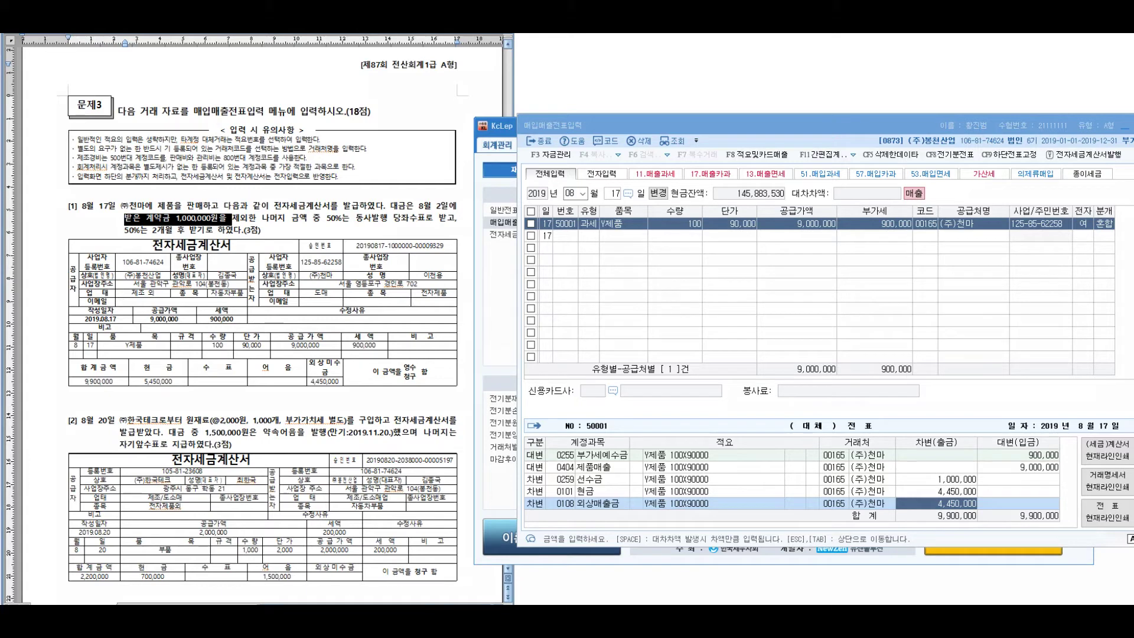
# - Circle the 현금 amount in the problem [1] invoice and handwrite its breakdown as 1,000,000 and 4,450,000
pyautogui.moveTo(177, 420); pyautogui.dragTo(102, 384)
pyautogui.moveTo(186, 319); pyautogui.dragTo(251, 254)
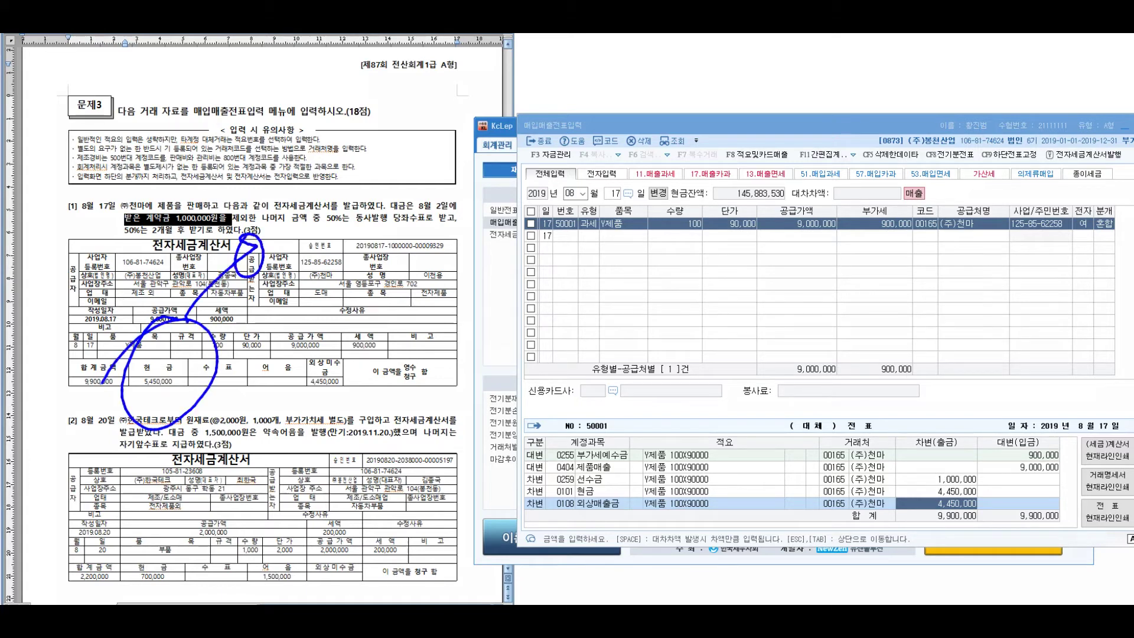
pyautogui.moveTo(283, 172)
pyautogui.mouseDown()
pyautogui.moveTo(273, 219)
pyautogui.moveTo(324, 232)
pyautogui.moveTo(480, 141)
pyautogui.mouseUp()
pyautogui.moveTo(368, 251); pyautogui.dragTo(391, 282)
pyautogui.moveTo(408, 242)
pyautogui.mouseDown()
pyautogui.moveTo(435, 260)
pyautogui.moveTo(471, 224)
pyautogui.moveTo(534, 193)
pyautogui.mouseUp()
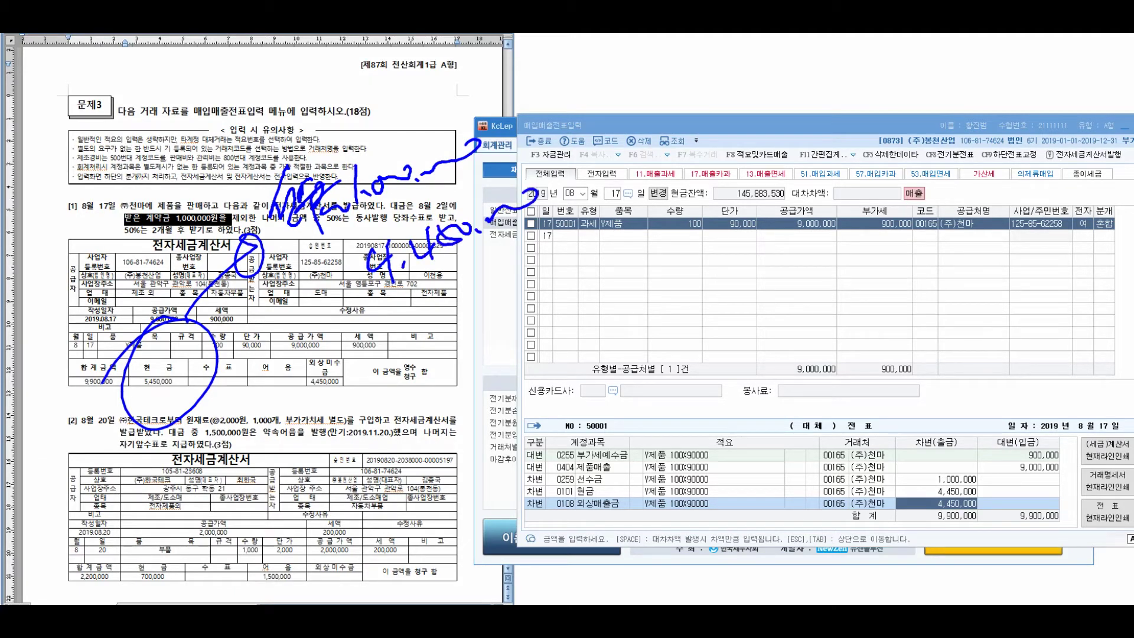
# - Handwrite a note on the customer-issued check, draw an arrow to the journal lines, and clear all the handwriting
pyautogui.moveTo(272, 299)
pyautogui.mouseDown()
pyautogui.moveTo(296, 351)
pyautogui.moveTo(353, 289)
pyautogui.moveTo(378, 295)
pyautogui.moveTo(361, 381)
pyautogui.moveTo(372, 340)
pyautogui.moveTo(405, 340)
pyautogui.mouseUp()
pyautogui.moveTo(348, 423)
pyautogui.mouseDown()
pyautogui.moveTo(362, 454)
pyautogui.moveTo(387, 413)
pyautogui.moveTo(407, 401)
pyautogui.moveTo(425, 416)
pyautogui.moveTo(452, 394)
pyautogui.mouseUp()
pyautogui.moveTo(472, 358); pyautogui.dragTo(490, 381)
pyautogui.moveTo(497, 335); pyautogui.dragTo(502, 392)
pyautogui.moveTo(558, 326)
pyautogui.mouseDown()
pyautogui.moveTo(654, 440)
pyautogui.moveTo(663, 426)
pyautogui.mouseUp()
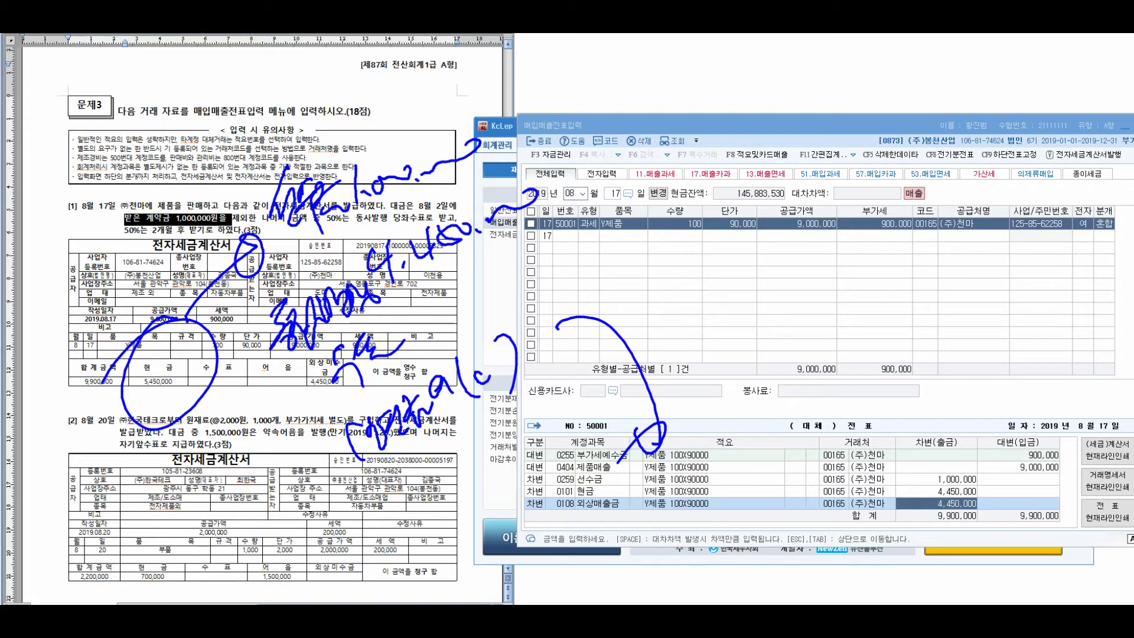
pyautogui.press('Escape')
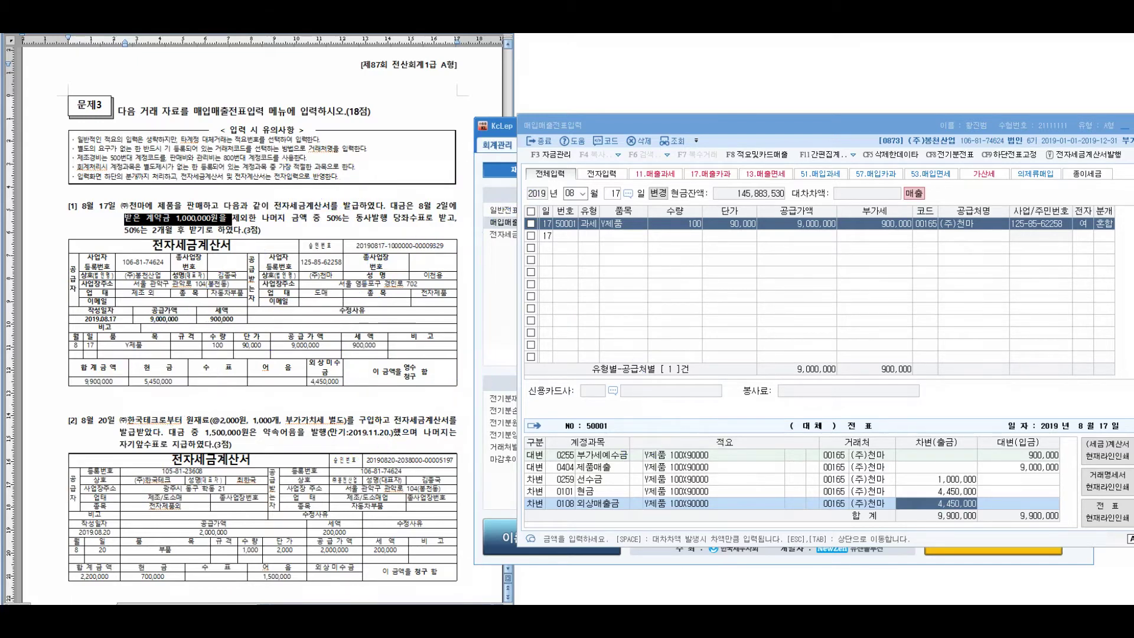
# - Highlight and circle the word 별도 after 부가가치세 in problem [2]
pyautogui.scroll(-10, 262, 319)
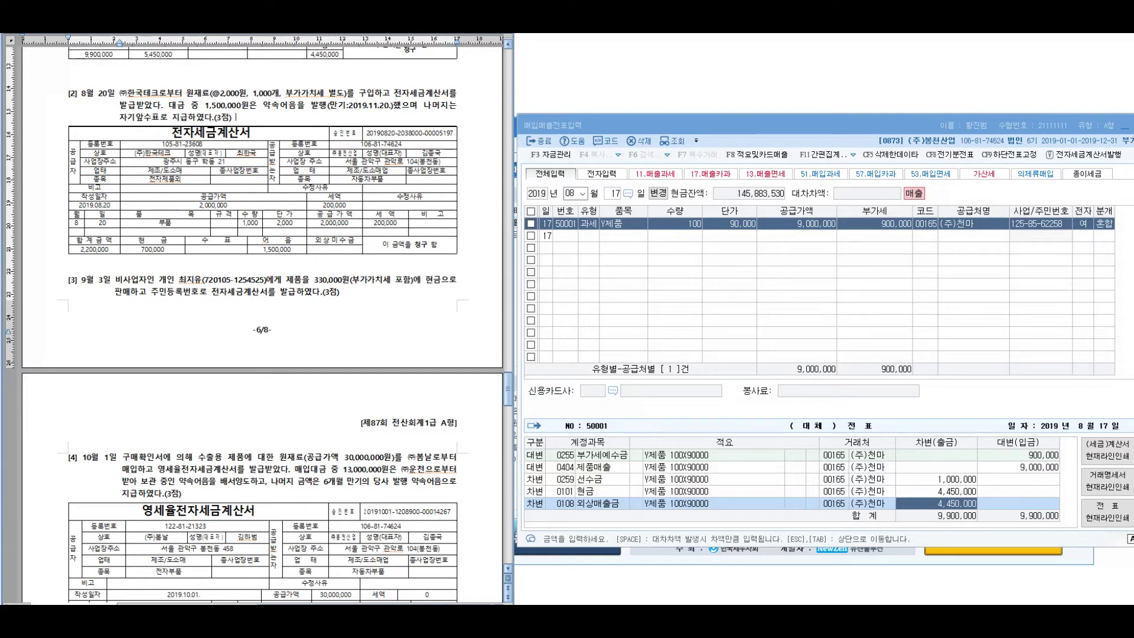
pyautogui.doubleClick(336, 93)
pyautogui.moveTo(354, 50); pyautogui.dragTo(290, 71)
# - Handwrite 별도? and 포함? below the circled word in problem [2]
pyautogui.moveTo(298, 225)
pyautogui.mouseDown()
pyautogui.moveTo(314, 263)
pyautogui.moveTo(337, 254)
pyautogui.mouseUp()
pyautogui.moveTo(355, 201); pyautogui.dragTo(373, 251)
pyautogui.moveTo(391, 198); pyautogui.dragTo(414, 184)
pyautogui.moveTo(325, 311)
pyautogui.mouseDown()
pyautogui.moveTo(352, 331)
pyautogui.moveTo(360, 373)
pyautogui.mouseUp()
pyautogui.moveTo(372, 334)
pyautogui.mouseDown()
pyautogui.moveTo(406, 313)
pyautogui.moveTo(421, 344)
pyautogui.mouseUp()
pyautogui.moveTo(421, 293); pyautogui.dragTo(445, 287)
pyautogui.moveTo(446, 334); pyautogui.dragTo(447, 345)
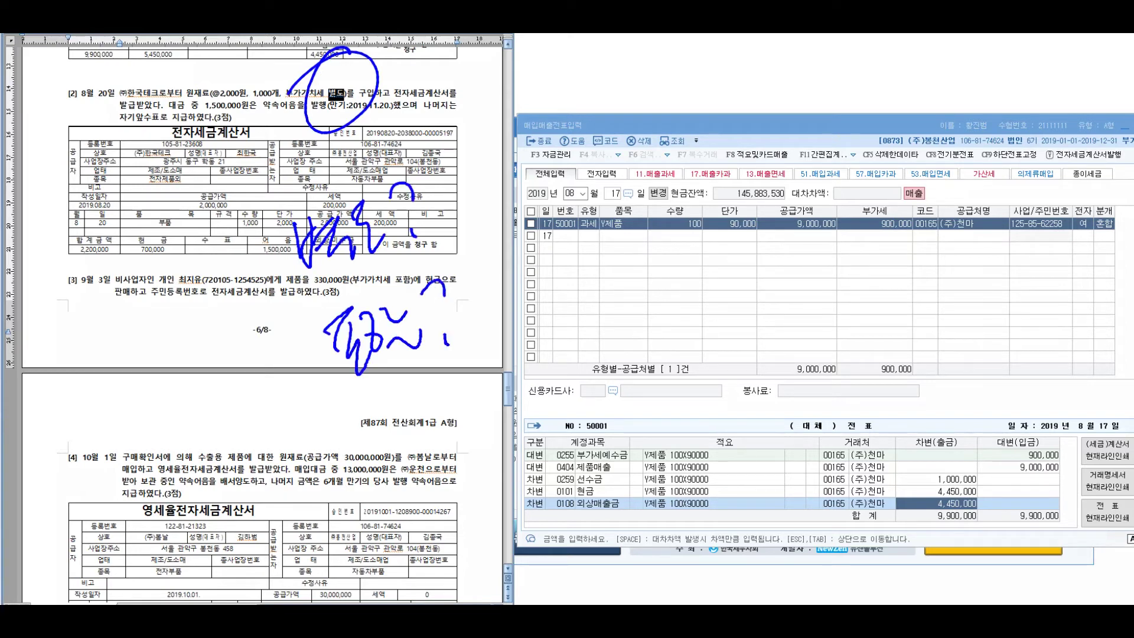
# - Handwrite 부가세 포함 X beside the circled VAT wording
pyautogui.moveTo(477, 153); pyautogui.dragTo(490, 187)
pyautogui.moveTo(472, 217)
pyautogui.mouseDown()
pyautogui.moveTo(503, 195)
pyautogui.moveTo(505, 220)
pyautogui.mouseUp()
pyautogui.moveTo(525, 151)
pyautogui.mouseDown()
pyautogui.moveTo(538, 197)
pyautogui.moveTo(566, 178)
pyautogui.mouseUp()
pyautogui.moveTo(579, 136); pyautogui.dragTo(643, 165)
pyautogui.moveTo(648, 121); pyautogui.dragTo(690, 161)
pyautogui.moveTo(708, 105); pyautogui.dragTo(725, 180)
pyautogui.moveTo(499, 298); pyautogui.dragTo(536, 255)
pyautogui.moveTo(532, 260)
pyautogui.mouseDown()
pyautogui.moveTo(534, 310)
pyautogui.moveTo(561, 260)
pyautogui.moveTo(568, 304)
pyautogui.mouseUp()
pyautogui.moveTo(573, 255)
pyautogui.mouseDown()
pyautogui.moveTo(595, 276)
pyautogui.moveTo(617, 275)
pyautogui.mouseUp()
pyautogui.moveTo(535, 261); pyautogui.dragTo(626, 242)
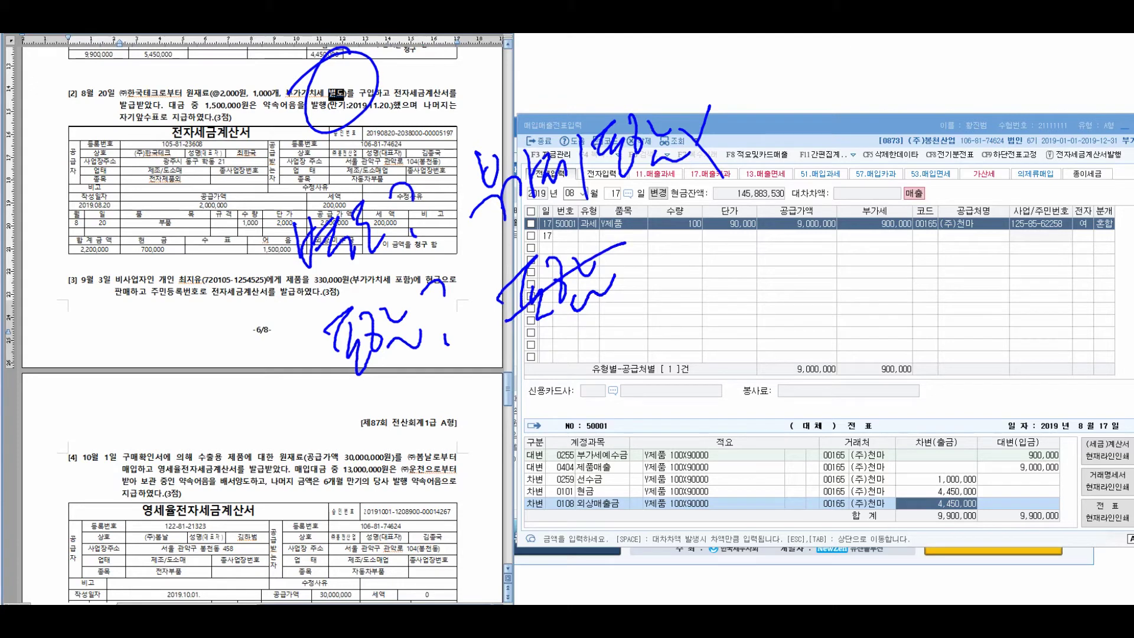
pyautogui.moveTo(481, 252); pyautogui.dragTo(762, 401)
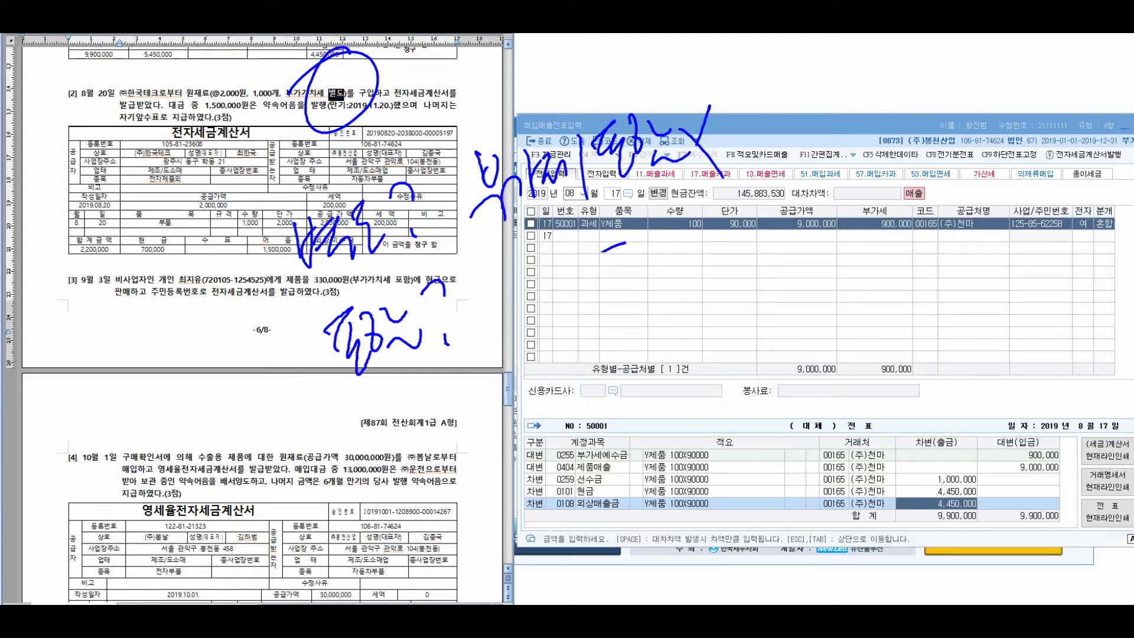
# - Handwrite 부가세 포함 O below the 부가세 포함 X note
pyautogui.moveTo(530, 301); pyautogui.dragTo(528, 328)
pyautogui.moveTo(549, 272); pyautogui.dragTo(556, 324)
pyautogui.moveTo(531, 350)
pyautogui.mouseDown()
pyautogui.moveTo(570, 322)
pyautogui.moveTo(582, 328)
pyautogui.mouseUp()
pyautogui.moveTo(577, 283)
pyautogui.mouseDown()
pyautogui.moveTo(610, 325)
pyautogui.moveTo(619, 309)
pyautogui.mouseUp()
pyautogui.moveTo(625, 265)
pyautogui.mouseDown()
pyautogui.moveTo(653, 332)
pyautogui.moveTo(684, 283)
pyautogui.moveTo(708, 277)
pyautogui.moveTo(745, 232)
pyautogui.moveTo(806, 204)
pyautogui.mouseUp()
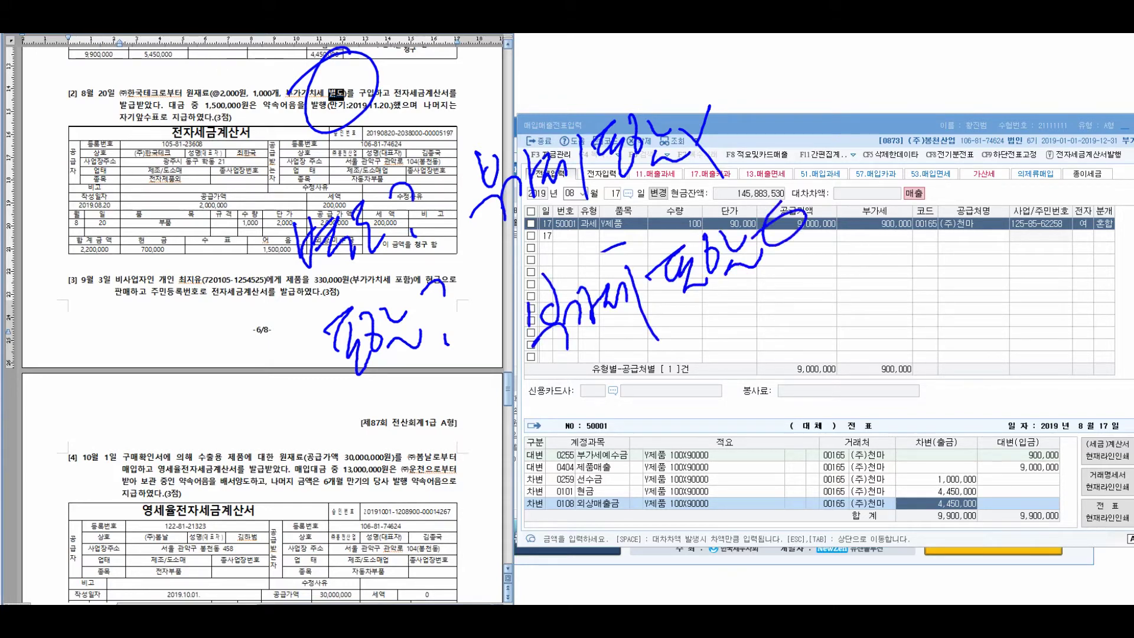
# - Link the handwritten 별도? and 포함? notes in problem [2] with a bracket and draw a star beside it
pyautogui.moveTo(262, 251); pyautogui.dragTo(337, 365)
pyautogui.moveTo(188, 312)
pyautogui.mouseDown()
pyautogui.moveTo(127, 278)
pyautogui.moveTo(209, 266)
pyautogui.moveTo(163, 301)
pyautogui.mouseUp()
pyautogui.moveTo(196, 223); pyautogui.dragTo(189, 285)
# - Handwrite bracketed notes on 별도 and 포함 under the VAT notes, then clear all handwriting
pyautogui.moveTo(476, 434)
pyautogui.mouseDown()
pyautogui.moveTo(491, 511)
pyautogui.moveTo(520, 455)
pyautogui.mouseUp()
pyautogui.moveTo(527, 395); pyautogui.dragTo(529, 450)
pyautogui.moveTo(534, 428); pyautogui.dragTo(556, 438)
pyautogui.moveTo(582, 373)
pyautogui.mouseDown()
pyautogui.moveTo(558, 418)
pyautogui.moveTo(615, 408)
pyautogui.mouseUp()
pyautogui.moveTo(625, 358); pyautogui.dragTo(668, 401)
pyautogui.moveTo(530, 499)
pyautogui.mouseDown()
pyautogui.moveTo(568, 530)
pyautogui.moveTo(547, 542)
pyautogui.mouseUp()
pyautogui.moveTo(596, 452)
pyautogui.mouseDown()
pyautogui.moveTo(598, 519)
pyautogui.moveTo(625, 497)
pyautogui.mouseUp()
pyautogui.moveTo(631, 420); pyautogui.dragTo(679, 489)
pyautogui.moveTo(668, 421)
pyautogui.mouseDown()
pyautogui.moveTo(682, 455)
pyautogui.moveTo(732, 454)
pyautogui.mouseUp()
pyautogui.click(750, 406)
pyautogui.moveTo(685, 340); pyautogui.dragTo(737, 432)
pyautogui.moveTo(237, 222); pyautogui.dragTo(273, 115)
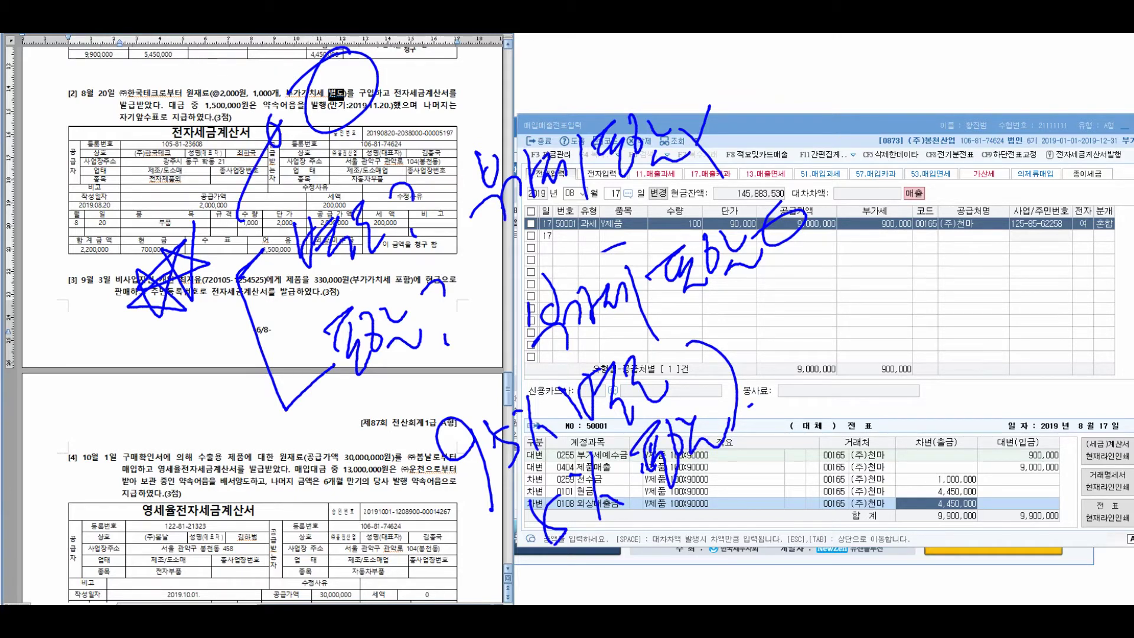
pyautogui.press('Escape')
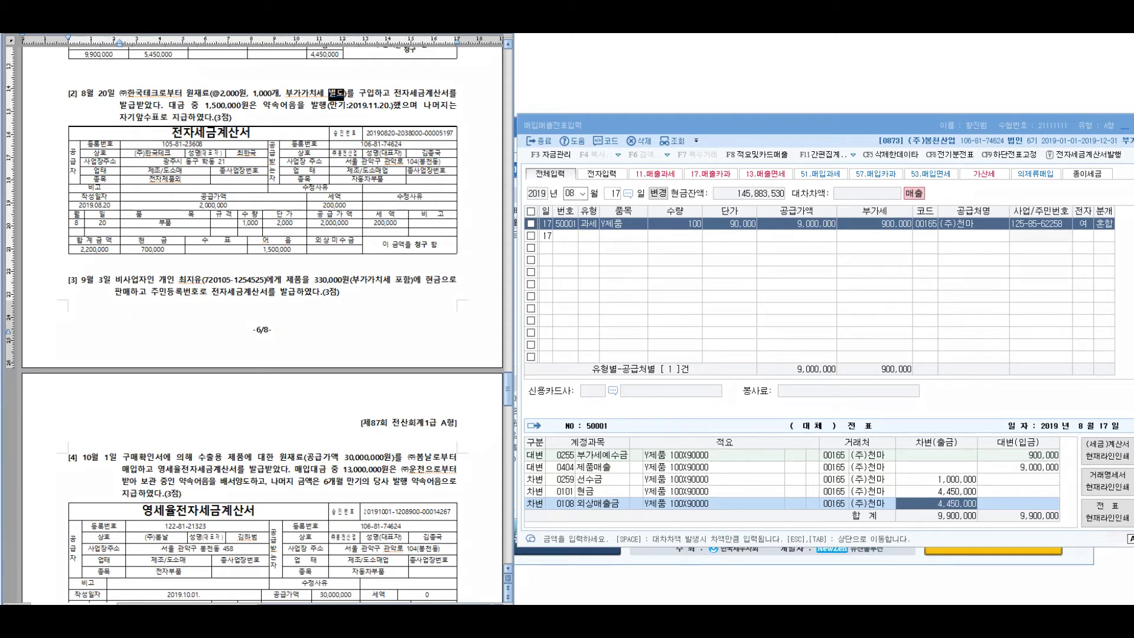
# - Circle 자기앞수표 in problem [2], draw a line away from it, and handwrite a note at its end
pyautogui.moveTo(157, 75); pyautogui.dragTo(92, 127)
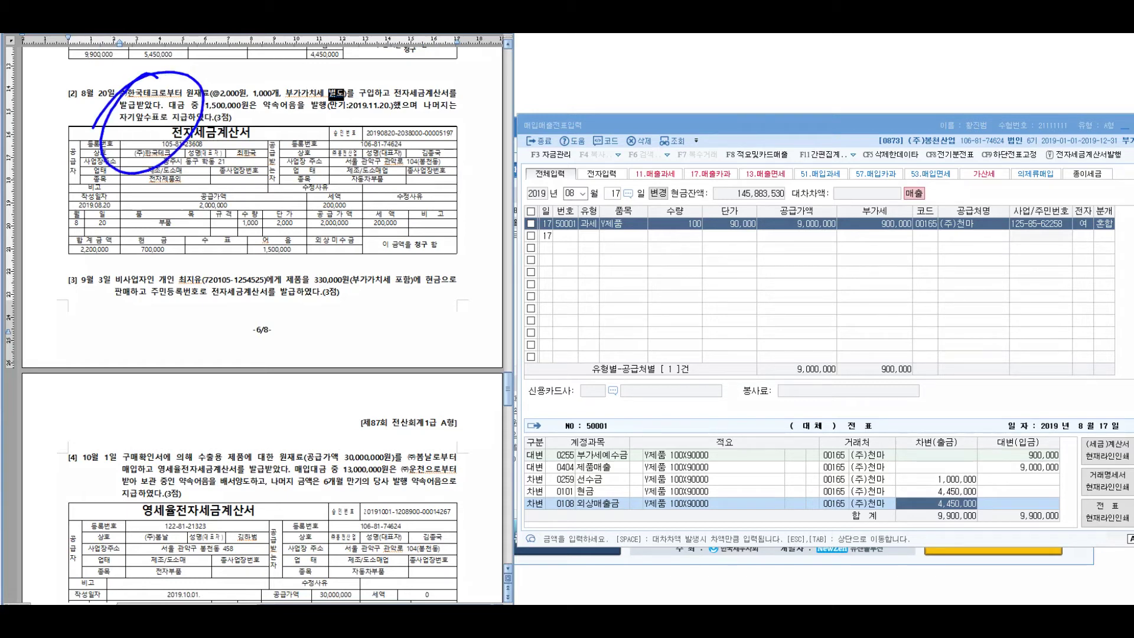
pyautogui.moveTo(214, 141)
pyautogui.mouseDown()
pyautogui.moveTo(494, 158)
pyautogui.moveTo(473, 120)
pyautogui.moveTo(543, 137)
pyautogui.moveTo(556, 177)
pyautogui.mouseUp()
pyautogui.moveTo(564, 122); pyautogui.dragTo(562, 178)
pyautogui.moveTo(602, 108)
pyautogui.mouseDown()
pyautogui.moveTo(624, 144)
pyautogui.moveTo(650, 158)
pyautogui.moveTo(683, 136)
pyautogui.moveTo(700, 139)
pyautogui.moveTo(712, 166)
pyautogui.moveTo(751, 171)
pyautogui.mouseUp()
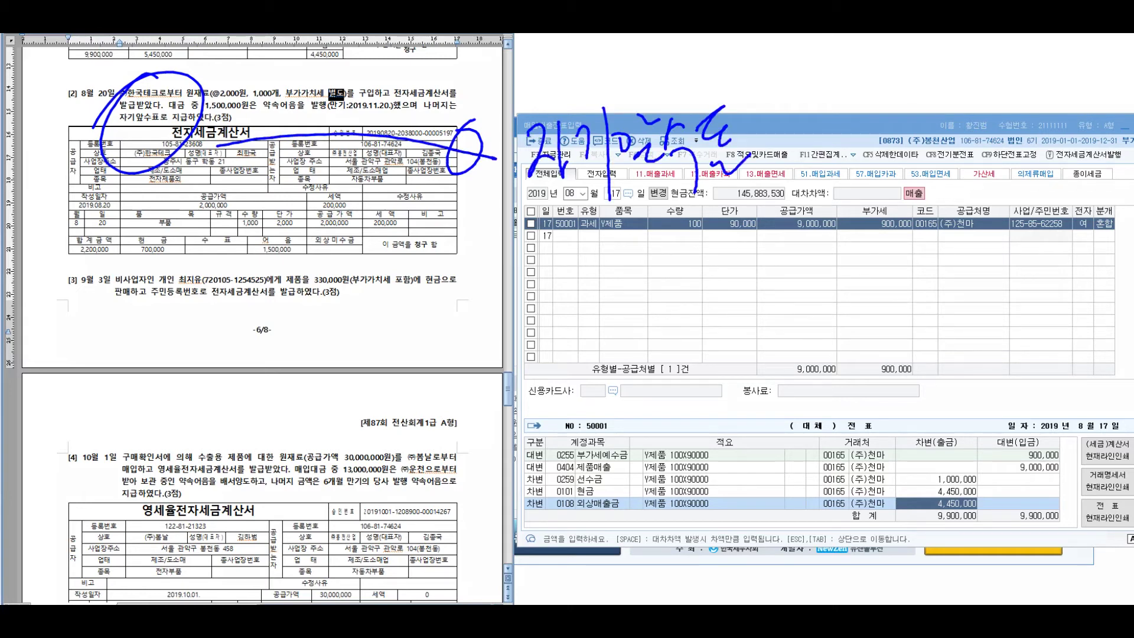
# - Handwrite 100,000 and 수표 as an example below the 자기앞수표 note
pyautogui.moveTo(374, 218); pyautogui.dragTo(370, 314)
pyautogui.moveTo(413, 251); pyautogui.dragTo(449, 247)
pyautogui.moveTo(485, 288); pyautogui.dragTo(480, 298)
pyautogui.moveTo(514, 251); pyautogui.dragTo(549, 249)
pyautogui.moveTo(585, 253); pyautogui.dragTo(617, 259)
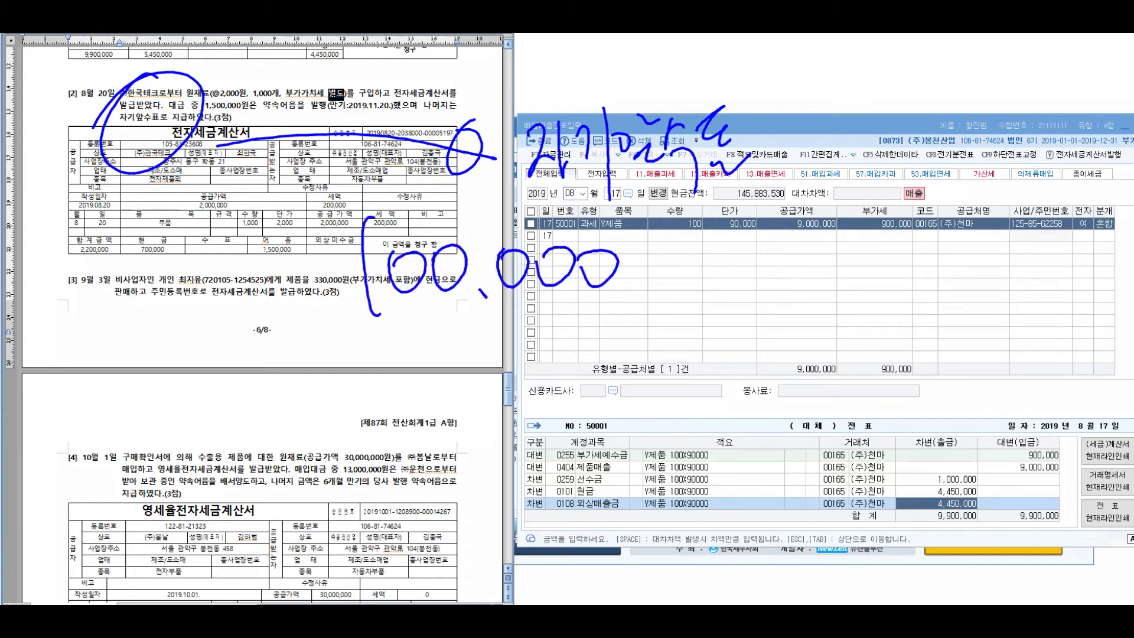
pyautogui.moveTo(726, 223); pyautogui.dragTo(745, 269)
pyautogui.moveTo(704, 287)
pyautogui.mouseDown()
pyautogui.moveTo(765, 271)
pyautogui.moveTo(746, 330)
pyautogui.mouseUp()
pyautogui.moveTo(743, 251)
pyautogui.mouseDown()
pyautogui.moveTo(786, 238)
pyautogui.moveTo(769, 298)
pyautogui.moveTo(846, 301)
pyautogui.mouseUp()
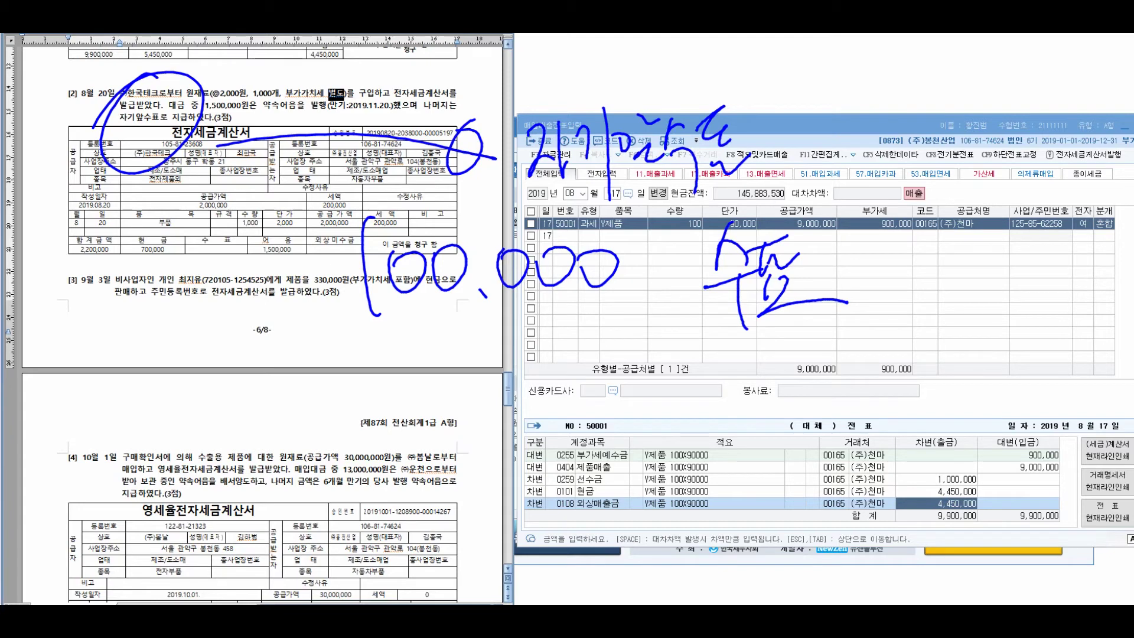
# - Add two circled star marks and handwrite two lines of notes on the cashier's check, ending the second with (ATM)
pyautogui.moveTo(255, 272)
pyautogui.mouseDown()
pyautogui.moveTo(224, 316)
pyautogui.moveTo(245, 284)
pyautogui.moveTo(267, 307)
pyautogui.mouseUp()
pyautogui.moveTo(239, 414)
pyautogui.mouseDown()
pyautogui.moveTo(290, 402)
pyautogui.moveTo(263, 443)
pyautogui.mouseUp()
pyautogui.moveTo(277, 378); pyautogui.dragTo(272, 435)
pyautogui.moveTo(379, 378)
pyautogui.mouseDown()
pyautogui.moveTo(402, 387)
pyautogui.moveTo(407, 458)
pyautogui.moveTo(437, 454)
pyautogui.mouseUp()
pyautogui.moveTo(437, 387)
pyautogui.mouseDown()
pyautogui.moveTo(464, 425)
pyautogui.moveTo(493, 381)
pyautogui.moveTo(510, 381)
pyautogui.mouseUp()
pyautogui.moveTo(507, 367)
pyautogui.mouseDown()
pyautogui.moveTo(525, 511)
pyautogui.moveTo(535, 413)
pyautogui.moveTo(564, 428)
pyautogui.mouseUp()
pyautogui.moveTo(627, 387); pyautogui.dragTo(619, 408)
pyautogui.moveTo(644, 360); pyautogui.dragTo(646, 411)
pyautogui.moveTo(632, 416); pyautogui.dragTo(658, 434)
pyautogui.moveTo(650, 379); pyautogui.dragTo(662, 413)
pyautogui.moveTo(668, 396)
pyautogui.mouseDown()
pyautogui.moveTo(679, 428)
pyautogui.moveTo(706, 437)
pyautogui.mouseUp()
pyautogui.moveTo(722, 378); pyautogui.dragTo(723, 434)
pyautogui.moveTo(783, 372)
pyautogui.mouseDown()
pyautogui.moveTo(830, 414)
pyautogui.moveTo(871, 413)
pyautogui.mouseUp()
pyautogui.moveTo(883, 352); pyautogui.dragTo(916, 395)
pyautogui.moveTo(924, 355); pyautogui.dragTo(934, 408)
pyautogui.moveTo(437, 479)
pyautogui.mouseDown()
pyautogui.moveTo(464, 537)
pyautogui.moveTo(415, 576)
pyautogui.moveTo(511, 540)
pyautogui.mouseUp()
pyautogui.moveTo(506, 493); pyautogui.dragTo(523, 517)
pyautogui.moveTo(532, 475)
pyautogui.mouseDown()
pyautogui.moveTo(535, 552)
pyautogui.moveTo(552, 499)
pyautogui.mouseUp()
pyautogui.moveTo(540, 499); pyautogui.dragTo(579, 540)
pyautogui.moveTo(567, 520); pyautogui.dragTo(596, 550)
pyautogui.moveTo(603, 475); pyautogui.dragTo(626, 532)
pyautogui.moveTo(632, 473)
pyautogui.mouseDown()
pyautogui.moveTo(638, 528)
pyautogui.moveTo(666, 493)
pyautogui.mouseUp()
pyautogui.moveTo(638, 493)
pyautogui.mouseDown()
pyautogui.moveTo(645, 529)
pyautogui.moveTo(682, 537)
pyautogui.mouseUp()
pyautogui.moveTo(709, 469); pyautogui.dragTo(730, 538)
pyautogui.moveTo(741, 463)
pyautogui.mouseDown()
pyautogui.moveTo(732, 526)
pyautogui.moveTo(780, 461)
pyautogui.mouseUp()
pyautogui.moveTo(771, 469)
pyautogui.mouseDown()
pyautogui.moveTo(774, 540)
pyautogui.moveTo(808, 467)
pyautogui.mouseUp()
pyautogui.moveTo(792, 468)
pyautogui.mouseDown()
pyautogui.moveTo(783, 518)
pyautogui.moveTo(830, 505)
pyautogui.mouseUp()
pyautogui.moveTo(839, 451); pyautogui.dragTo(842, 546)
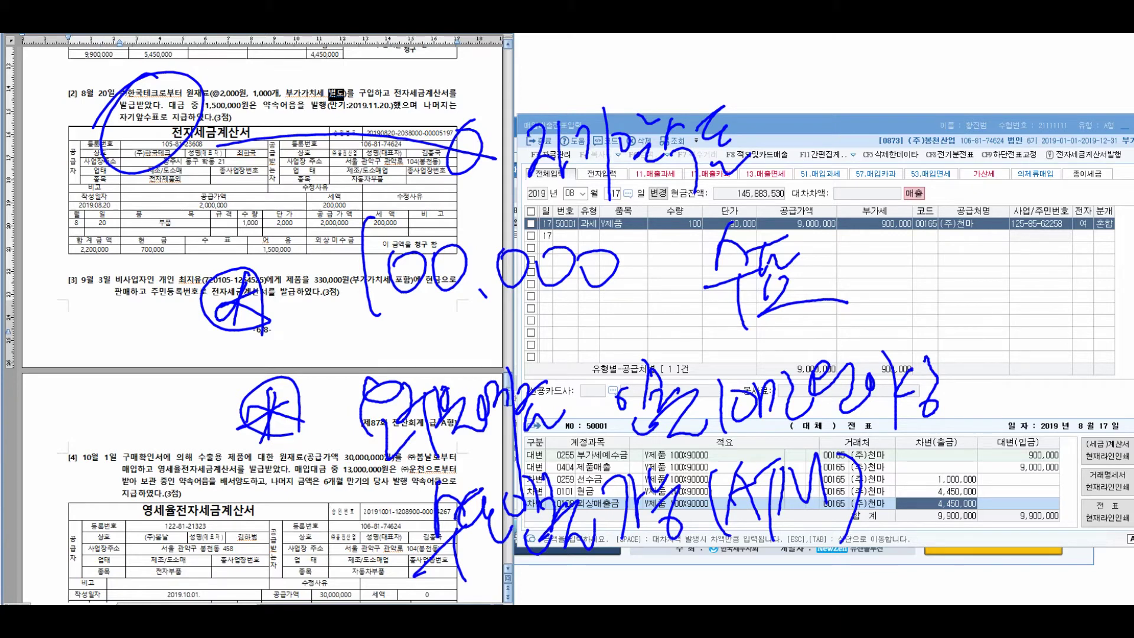
# - Bracket the two lines of check notes, handwrite a conclusion beside them, and clear all handwriting
pyautogui.moveTo(952, 324); pyautogui.dragTo(952, 556)
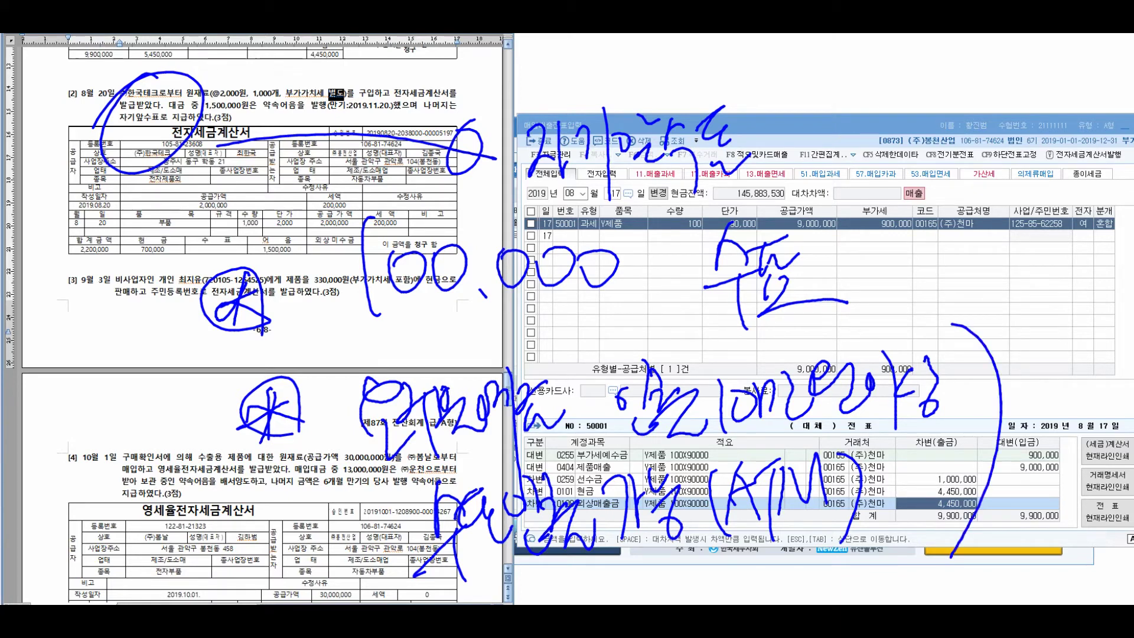
pyautogui.moveTo(1005, 394); pyautogui.dragTo(1011, 427)
pyautogui.moveTo(983, 449); pyautogui.dragTo(1035, 446)
pyautogui.moveTo(1028, 396); pyautogui.dragTo(1041, 485)
pyautogui.moveTo(1014, 416)
pyautogui.mouseDown()
pyautogui.moveTo(1063, 408)
pyautogui.moveTo(1031, 465)
pyautogui.mouseUp()
pyautogui.moveTo(1029, 467)
pyautogui.mouseDown()
pyautogui.moveTo(1066, 457)
pyautogui.moveTo(1093, 413)
pyautogui.mouseUp()
pyautogui.moveTo(1086, 414); pyautogui.dragTo(1087, 466)
pyautogui.moveTo(1121, 361); pyautogui.dragTo(1088, 521)
pyautogui.moveTo(1087, 449); pyautogui.dragTo(1116, 481)
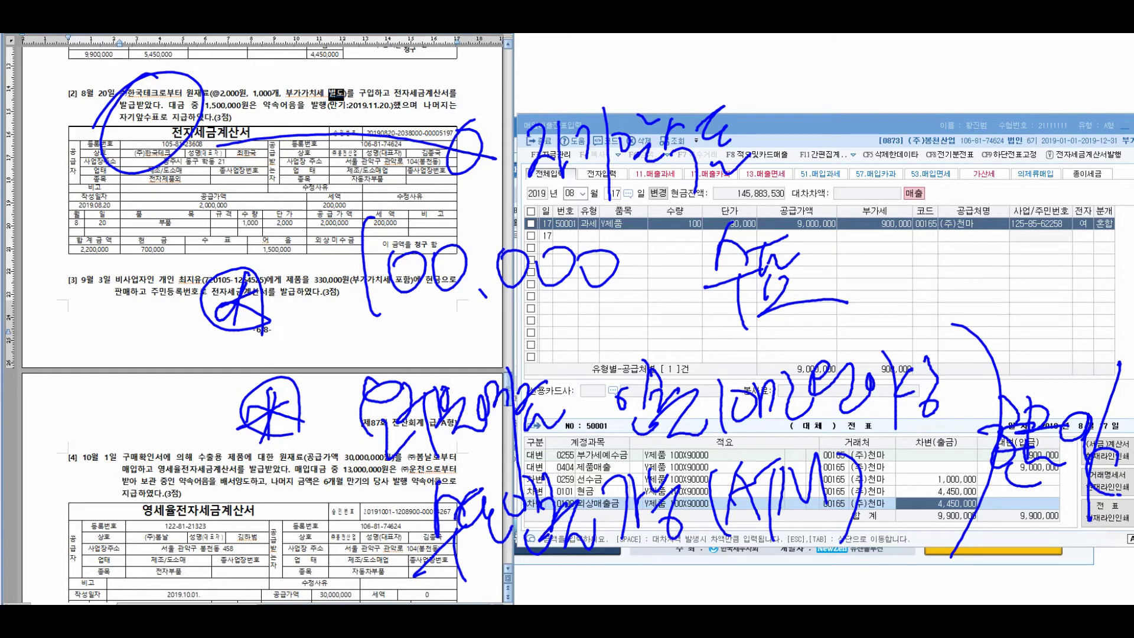
pyautogui.press('Escape')
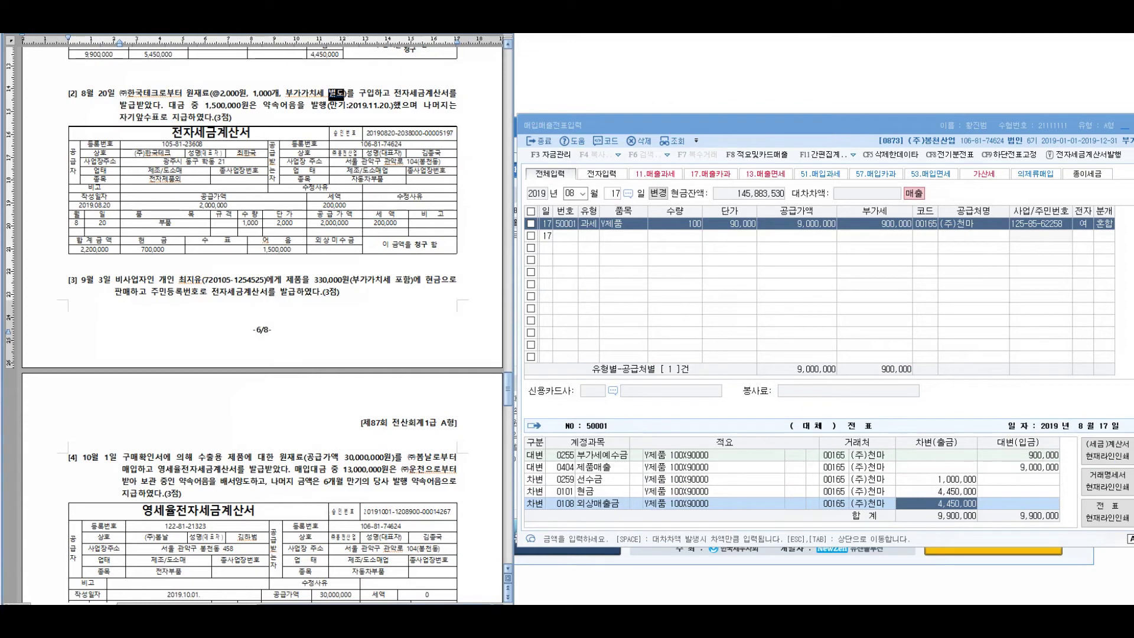
# - Highlight 자기앞수표로 지급하였다, the invoice's 현금 amount 700,000, and 1,500,000원은 약속어음을 발행 in problem [2]
pyautogui.moveTo(120, 117); pyautogui.dragTo(213, 117)
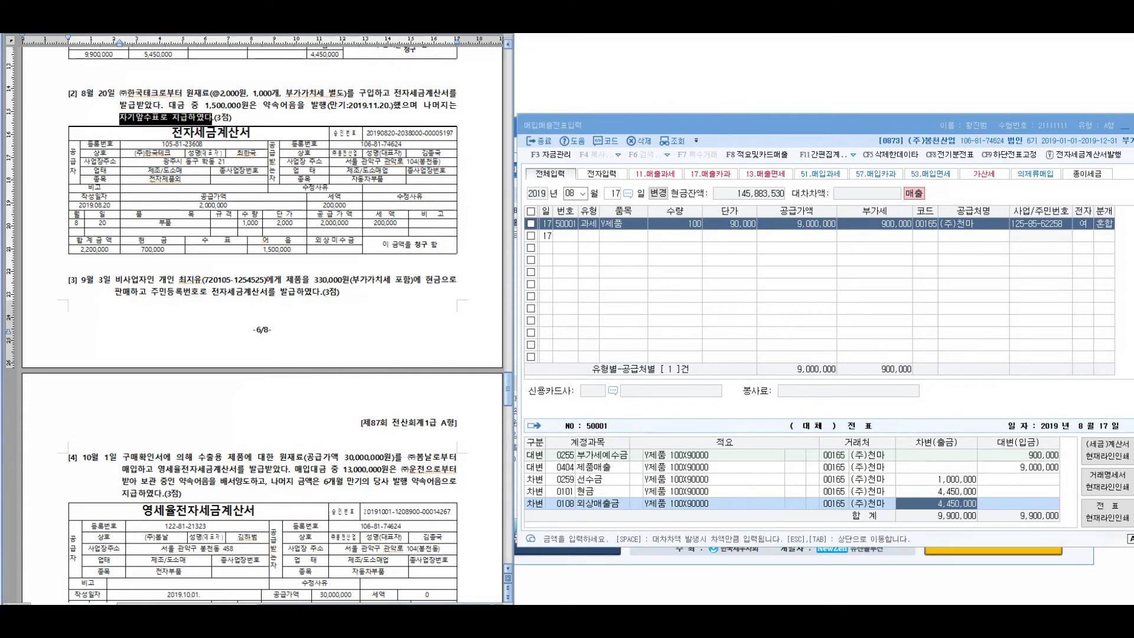
pyautogui.doubleClick(152, 249)
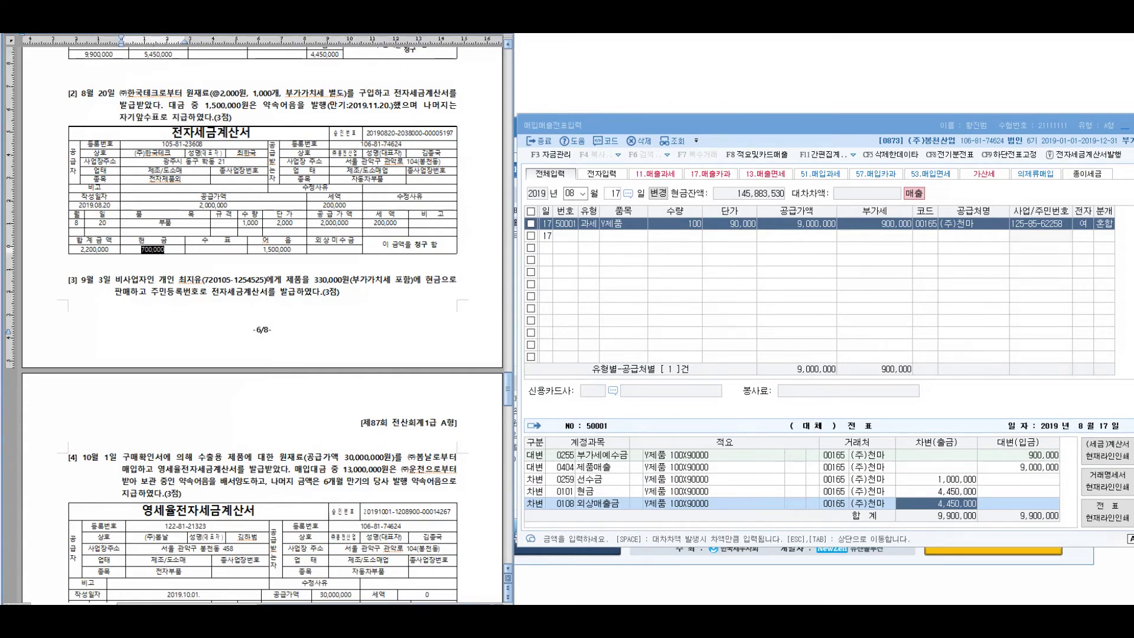
pyautogui.moveTo(205, 105); pyautogui.dragTo(327, 106)
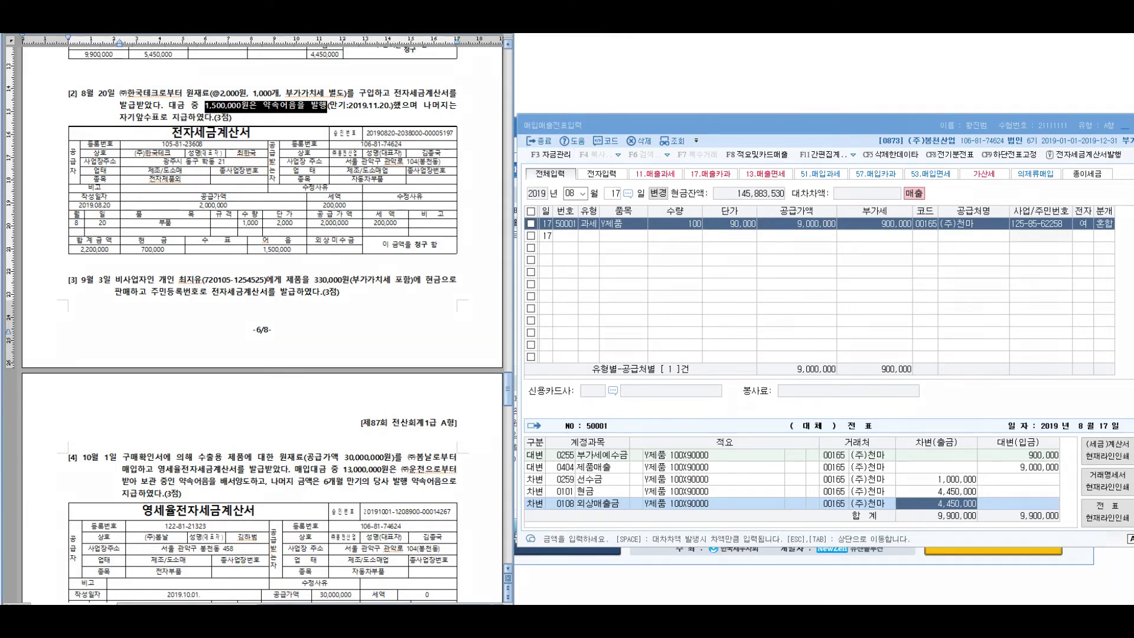
# - Circle 약속어음 in problem [2], draw an arrow from it, and handwrite explanatory notes ending in 지급어음
pyautogui.moveTo(254, 89); pyautogui.dragTo(327, 109)
pyautogui.moveTo(393, 94); pyautogui.dragTo(517, 127)
pyautogui.moveTo(568, 162)
pyautogui.mouseDown()
pyautogui.moveTo(653, 195)
pyautogui.moveTo(709, 177)
pyautogui.moveTo(786, 177)
pyautogui.moveTo(836, 233)
pyautogui.moveTo(857, 201)
pyautogui.moveTo(904, 177)
pyautogui.moveTo(1007, 178)
pyautogui.moveTo(1093, 142)
pyautogui.moveTo(773, 233)
pyautogui.mouseUp()
pyautogui.moveTo(534, 304)
pyautogui.mouseDown()
pyautogui.moveTo(597, 285)
pyautogui.moveTo(624, 304)
pyautogui.moveTo(670, 278)
pyautogui.moveTo(724, 302)
pyautogui.mouseUp()
pyautogui.moveTo(718, 263)
pyautogui.mouseDown()
pyautogui.moveTo(780, 316)
pyautogui.moveTo(824, 322)
pyautogui.mouseUp()
pyautogui.moveTo(825, 277); pyautogui.dragTo(857, 355)
pyautogui.moveTo(862, 278); pyautogui.dragTo(907, 304)
pyautogui.moveTo(567, 434); pyautogui.dragTo(609, 408)
pyautogui.moveTo(593, 449)
pyautogui.mouseDown()
pyautogui.moveTo(679, 369)
pyautogui.moveTo(762, 449)
pyautogui.moveTo(807, 392)
pyautogui.moveTo(827, 416)
pyautogui.moveTo(890, 365)
pyautogui.mouseUp()
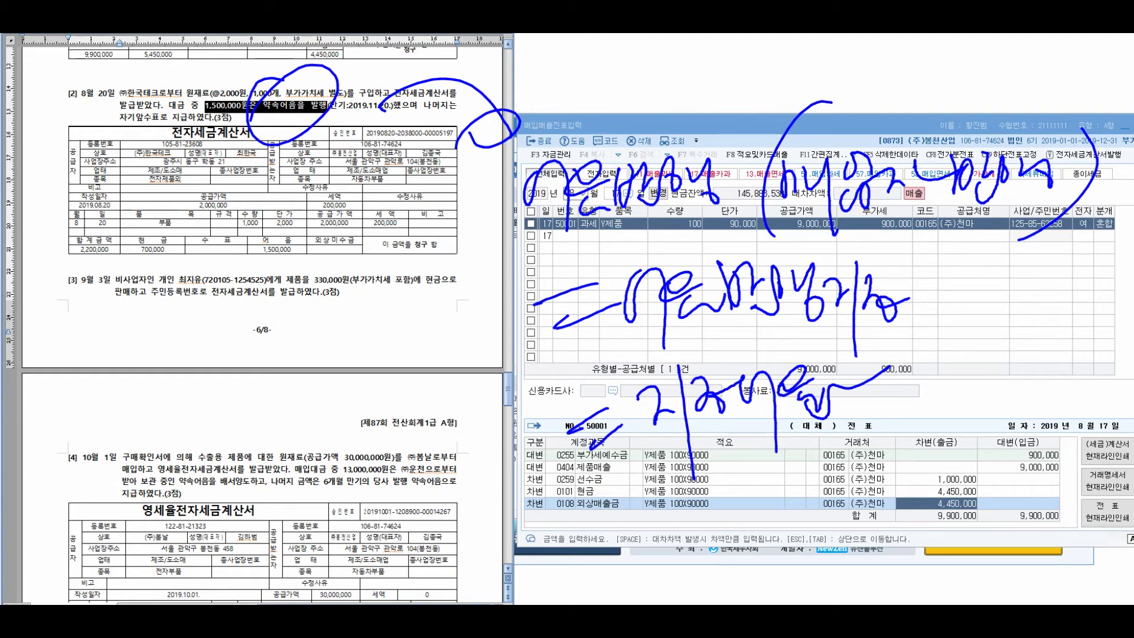
# - Handwrite 지급어음 a/c directly below the circled 약속어음
pyautogui.moveTo(241, 154)
pyautogui.mouseDown()
pyautogui.moveTo(267, 182)
pyautogui.moveTo(278, 233)
pyautogui.mouseUp()
pyautogui.moveTo(277, 174); pyautogui.dragTo(291, 195)
pyautogui.moveTo(304, 156)
pyautogui.mouseDown()
pyautogui.moveTo(345, 150)
pyautogui.moveTo(357, 190)
pyautogui.mouseUp()
pyautogui.moveTo(361, 144); pyautogui.dragTo(378, 176)
pyautogui.moveTo(388, 137); pyautogui.dragTo(388, 216)
pyautogui.moveTo(419, 160)
pyautogui.mouseDown()
pyautogui.moveTo(403, 178)
pyautogui.moveTo(431, 188)
pyautogui.mouseUp()
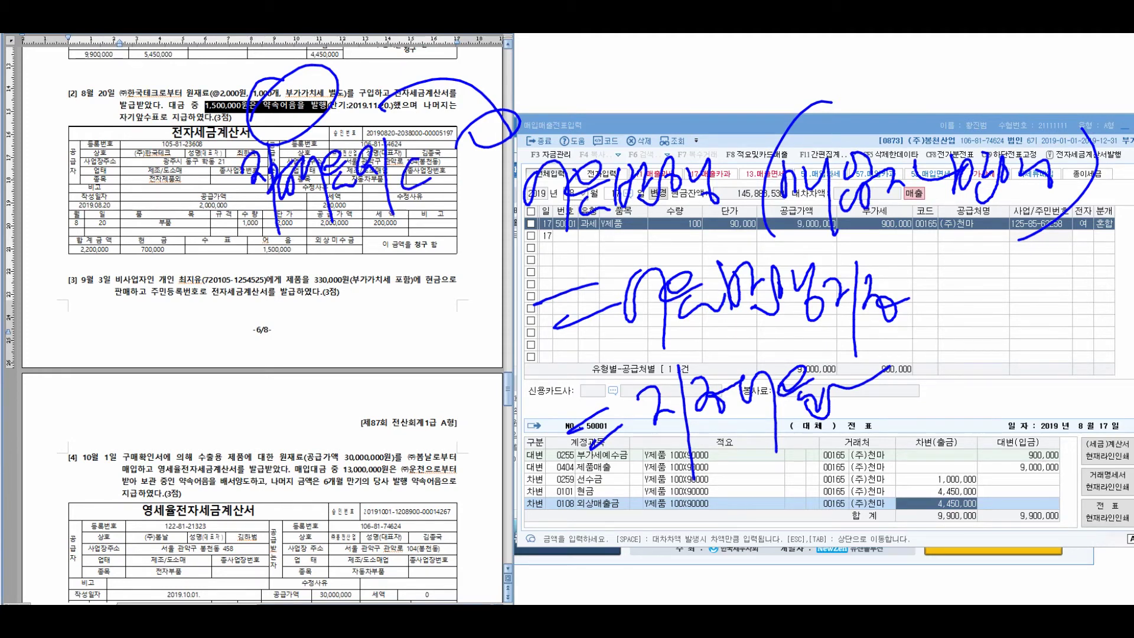
# - Circle the 700,000 cash amount in the invoice and handwrite 현금 a/c below it
pyautogui.moveTo(151, 212); pyautogui.dragTo(177, 218)
pyautogui.moveTo(88, 340)
pyautogui.mouseDown()
pyautogui.moveTo(99, 395)
pyautogui.moveTo(137, 387)
pyautogui.mouseUp()
pyautogui.moveTo(129, 343); pyautogui.dragTo(165, 376)
pyautogui.moveTo(168, 330); pyautogui.dragTo(210, 400)
pyautogui.moveTo(238, 360); pyautogui.dragTo(233, 376)
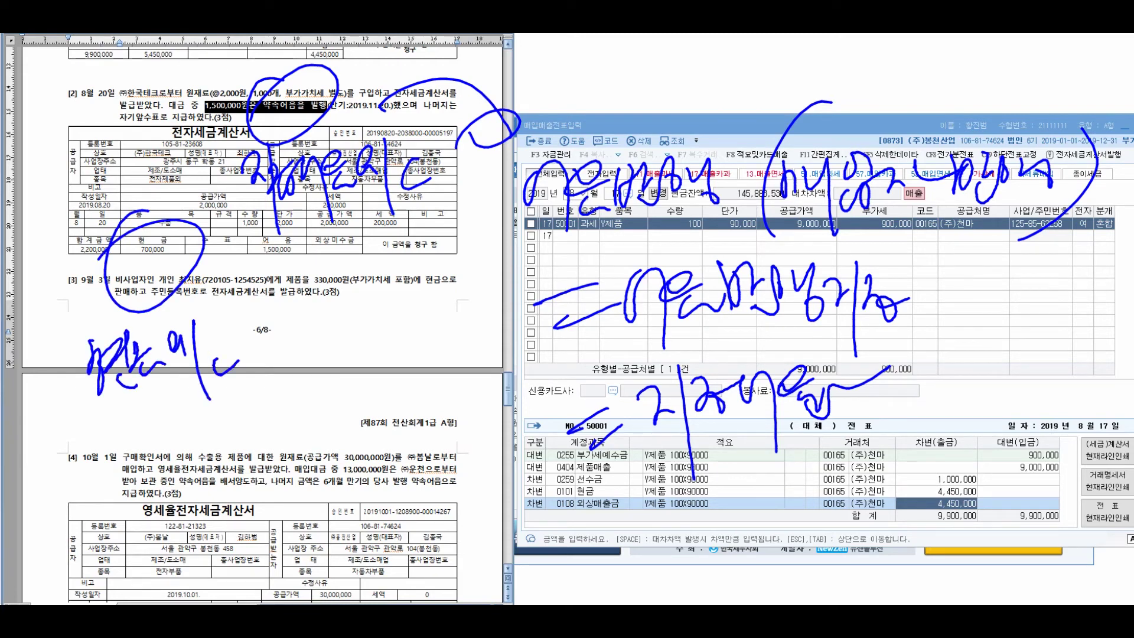
# - Circle the 1,500,000 note amount in the invoice, handwrite 지급어음 a/c below it, and clear all handwriting
pyautogui.moveTo(312, 240); pyautogui.dragTo(251, 300)
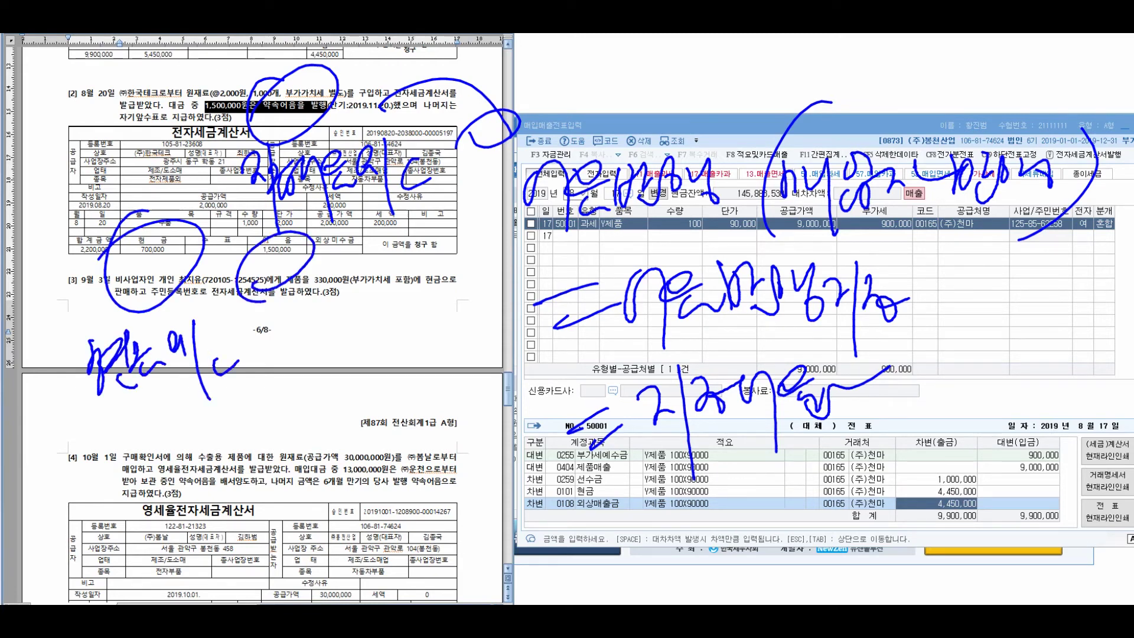
pyautogui.moveTo(282, 353); pyautogui.dragTo(313, 367)
pyautogui.moveTo(311, 317); pyautogui.dragTo(336, 427)
pyautogui.moveTo(309, 345)
pyautogui.mouseDown()
pyautogui.moveTo(324, 366)
pyautogui.moveTo(350, 332)
pyautogui.moveTo(383, 404)
pyautogui.mouseUp()
pyautogui.moveTo(362, 338)
pyautogui.mouseDown()
pyautogui.moveTo(416, 312)
pyautogui.moveTo(451, 387)
pyautogui.mouseUp()
pyautogui.moveTo(455, 332)
pyautogui.mouseDown()
pyautogui.moveTo(460, 348)
pyautogui.moveTo(493, 320)
pyautogui.mouseUp()
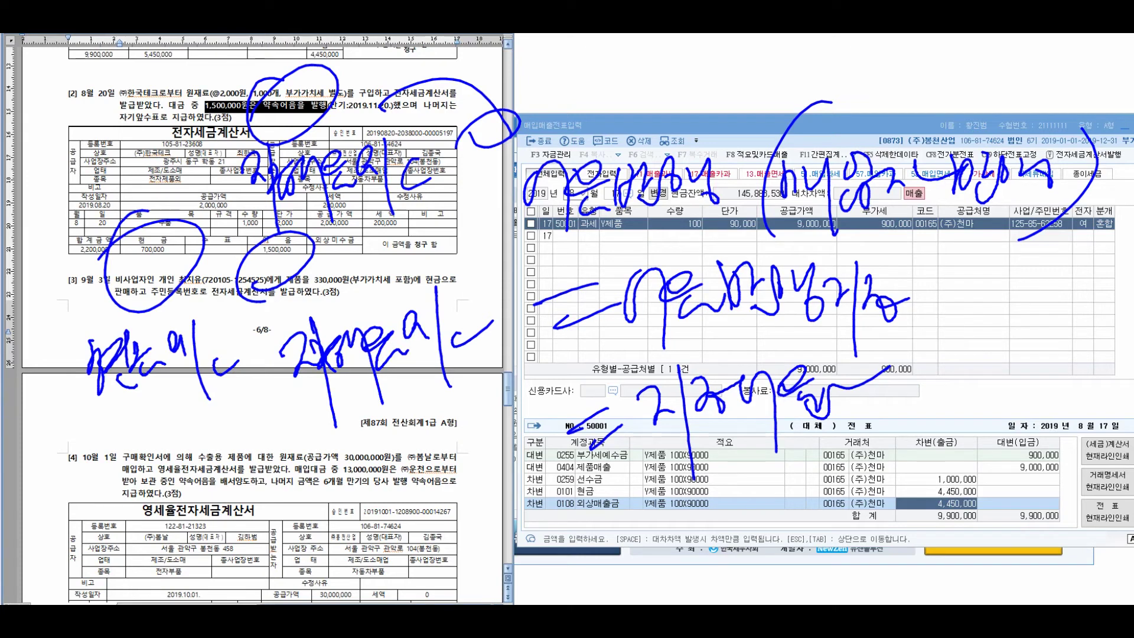
pyautogui.press('Escape')
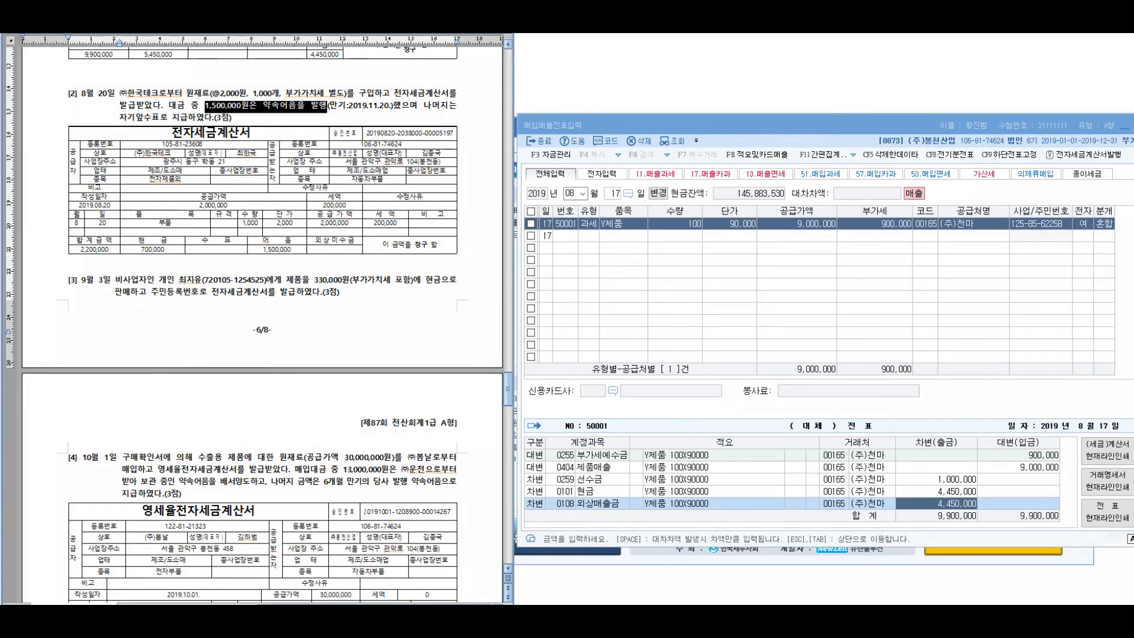
# - Circle 원재료 and 구입하고 in problem [2] and handwrite 매입 below them
pyautogui.moveTo(204, 68)
pyautogui.mouseDown()
pyautogui.moveTo(232, 54)
pyautogui.moveTo(204, 75)
pyautogui.mouseUp()
pyautogui.moveTo(365, 76)
pyautogui.mouseDown()
pyautogui.moveTo(414, 118)
pyautogui.moveTo(428, 71)
pyautogui.mouseUp()
pyautogui.moveTo(354, 148)
pyautogui.mouseDown()
pyautogui.moveTo(367, 180)
pyautogui.moveTo(422, 157)
pyautogui.moveTo(436, 168)
pyautogui.mouseUp()
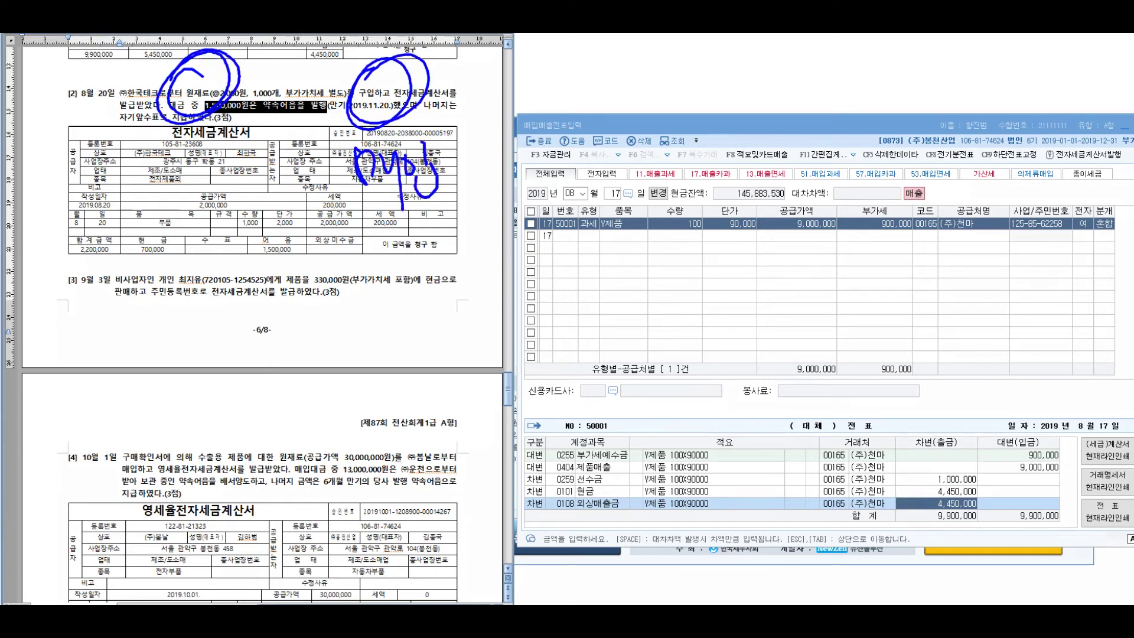
# - Underline the electronic tax invoice, handwrite 과세, combine it with 매입 as a circled 매입과세, and clear the handwriting
pyautogui.moveTo(159, 153)
pyautogui.mouseDown()
pyautogui.moveTo(178, 171)
pyautogui.moveTo(277, 154)
pyautogui.mouseUp()
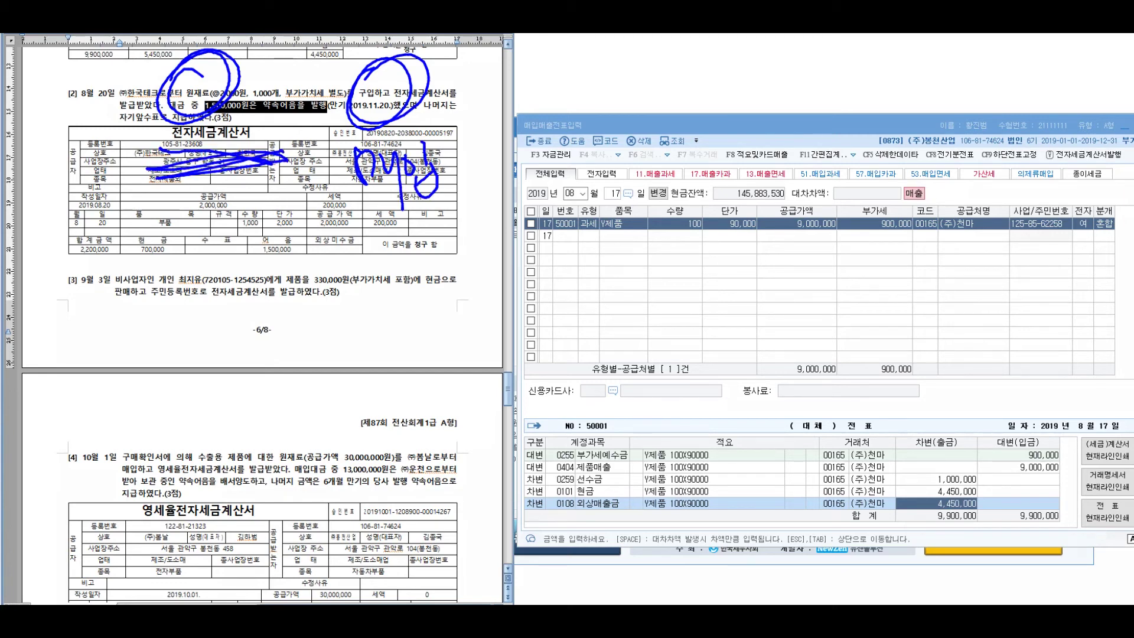
pyautogui.moveTo(174, 210)
pyautogui.mouseDown()
pyautogui.moveTo(192, 222)
pyautogui.moveTo(220, 207)
pyautogui.moveTo(242, 236)
pyautogui.moveTo(446, 204)
pyautogui.mouseUp()
pyautogui.moveTo(342, 328)
pyautogui.mouseDown()
pyautogui.moveTo(375, 334)
pyautogui.moveTo(411, 319)
pyautogui.moveTo(437, 336)
pyautogui.moveTo(471, 331)
pyautogui.moveTo(499, 289)
pyautogui.moveTo(413, 384)
pyautogui.moveTo(369, 413)
pyautogui.mouseUp()
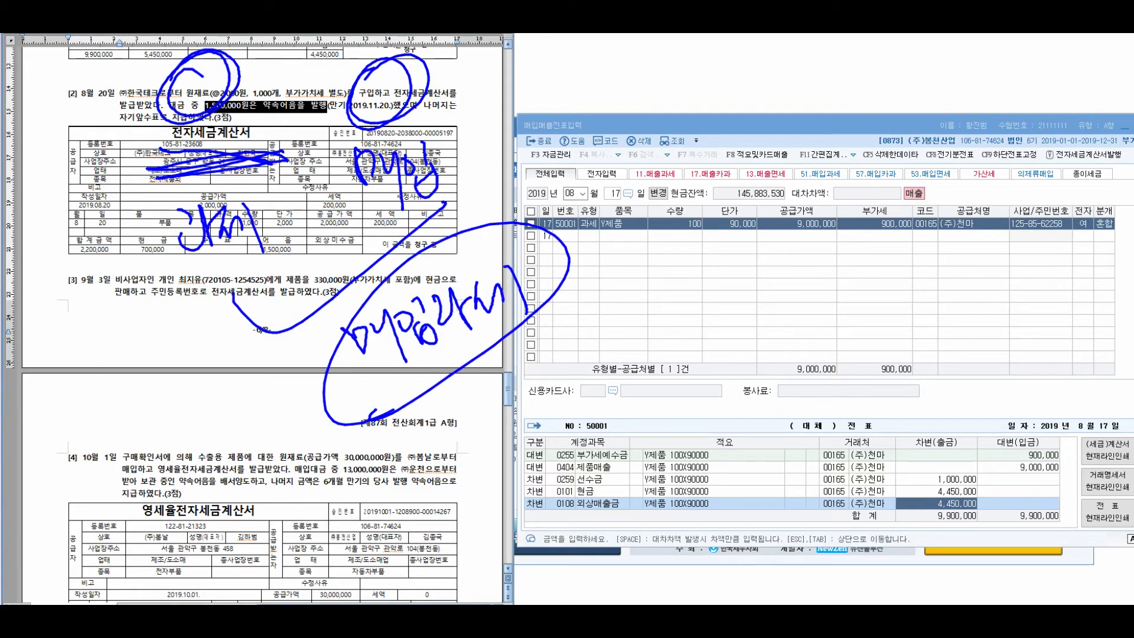
pyautogui.press('Escape')
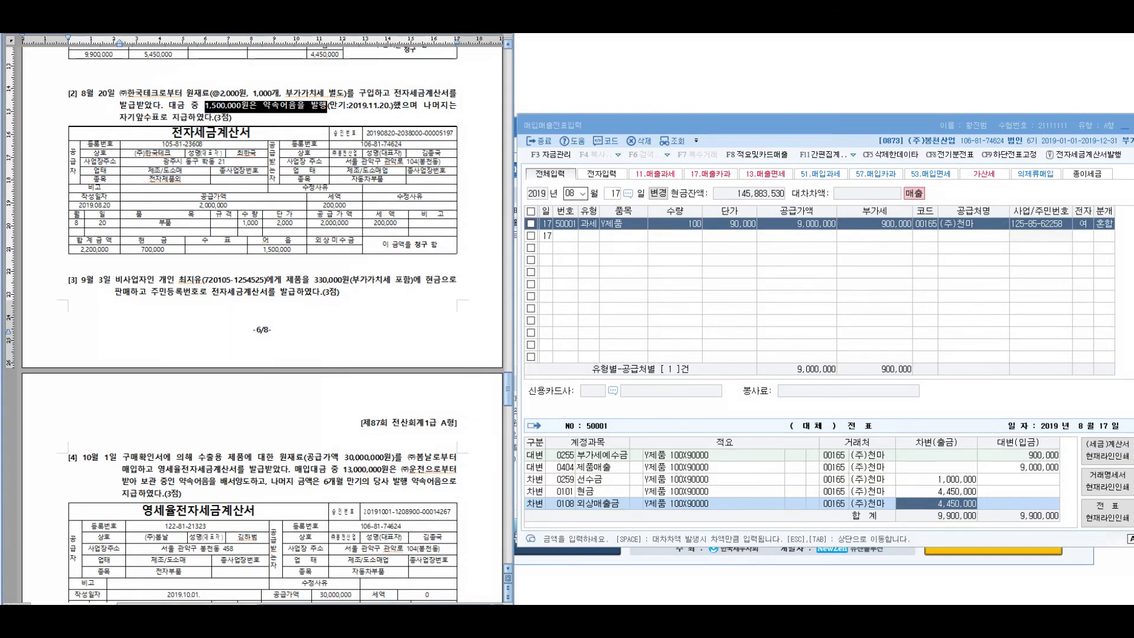
# - Leave the August 17 voucher and set the voucher date to day 20 of August
pyautogui.press('Escape')
pyautogui.press('Return')
pyautogui.write('20')
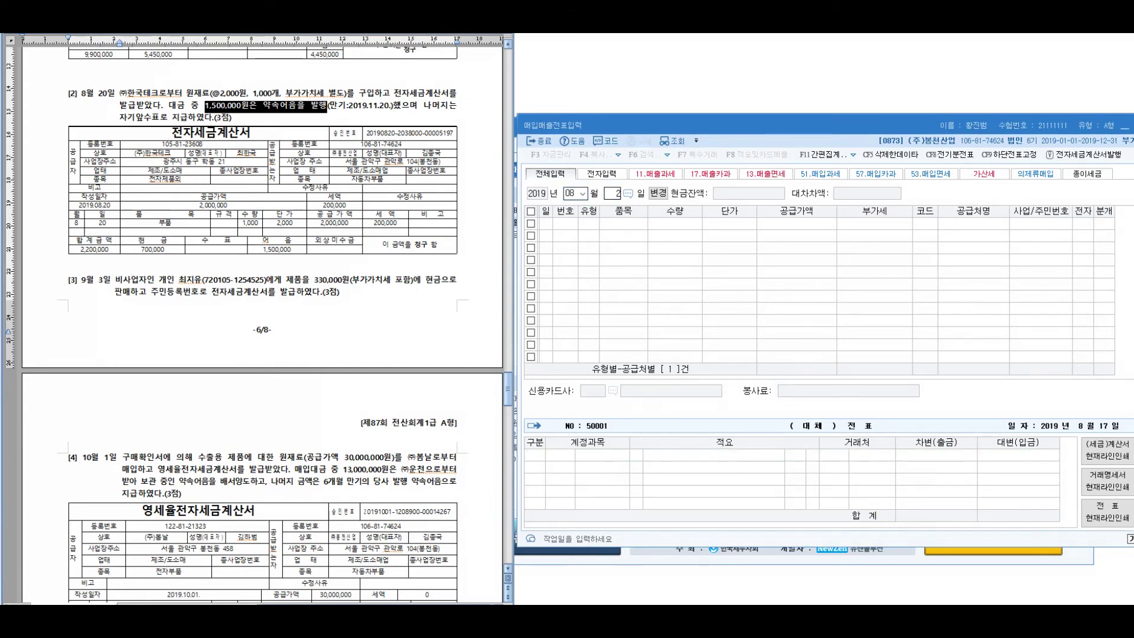
pyautogui.press('Return')
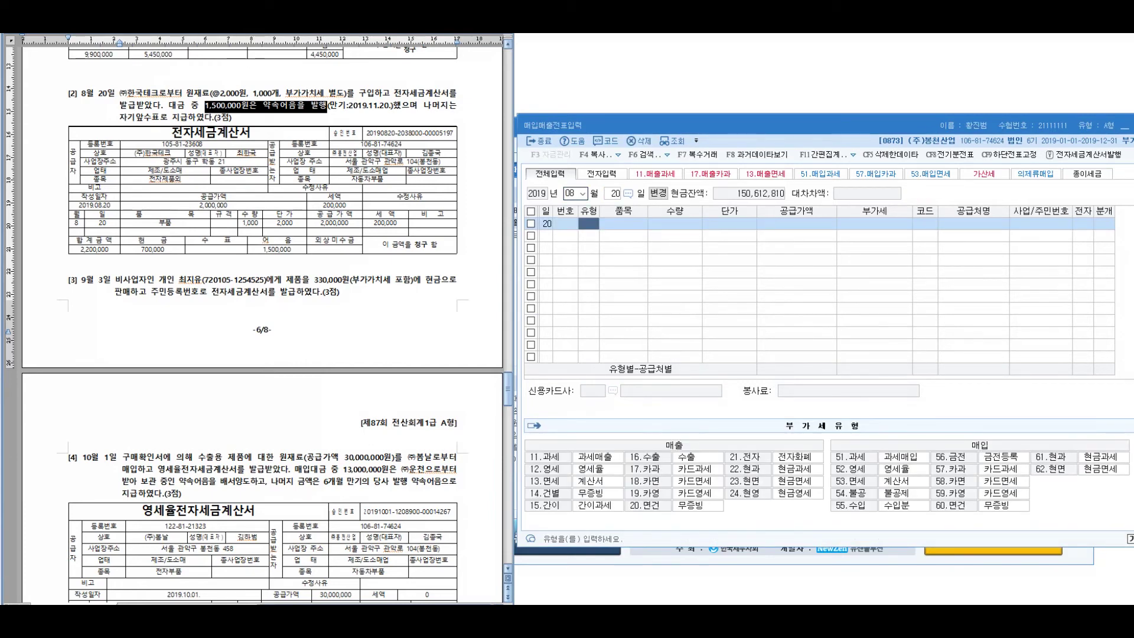
# - Enter a type 51 과세 purchase of 부품 with quantity 1,000 and unit price 2,000, accepting the supply value and VAT
pyautogui.write('51')
pyautogui.press('Return')
pyautogui.write('부품')
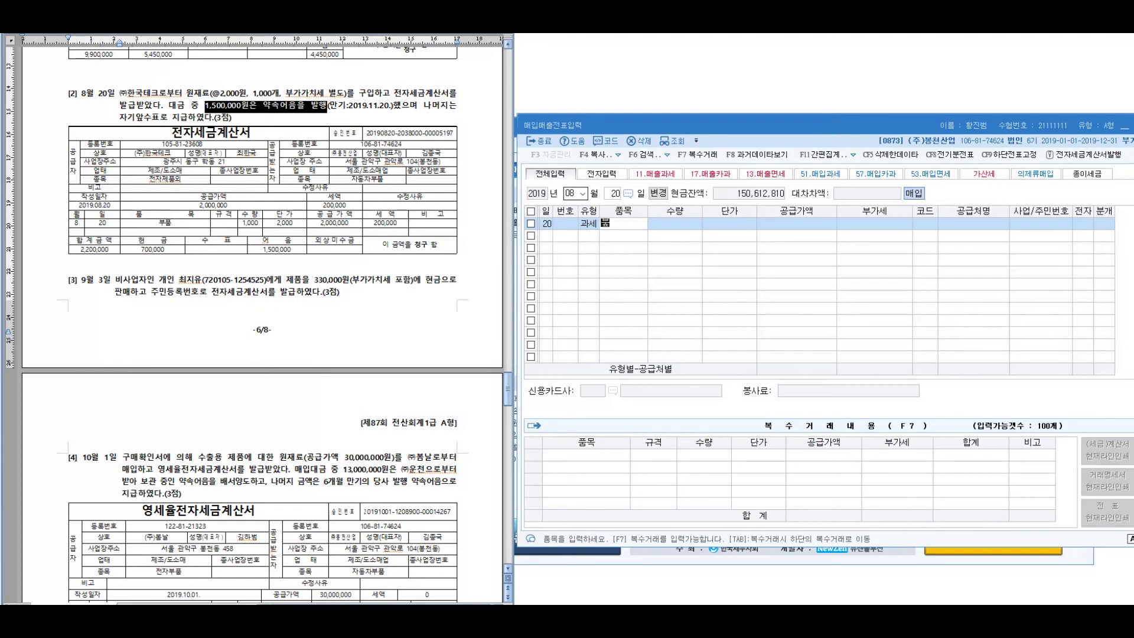
pyautogui.press('Return')
pyautogui.write('1000')
pyautogui.press('Return')
pyautogui.write('2000')
pyautogui.press('Return')
pyautogui.press('Return')
pyautogui.write('000')
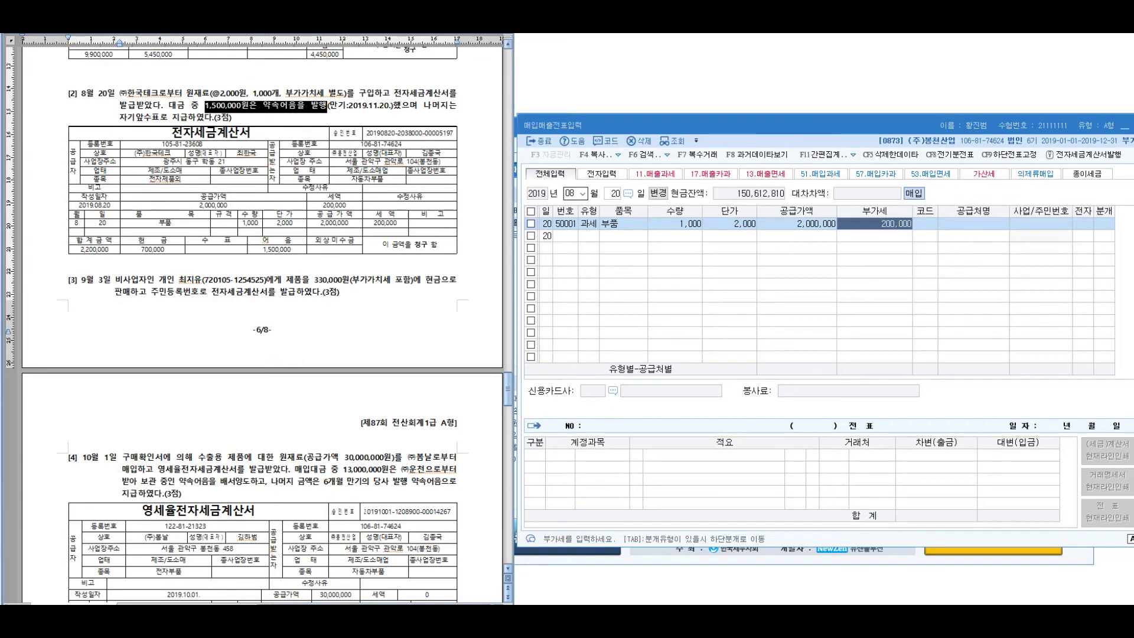
# - Set the supplier to (주)한국테크 and mark the tax invoice as electronic (여)
pyautogui.press('Return')
pyautogui.write('(주)한국테')
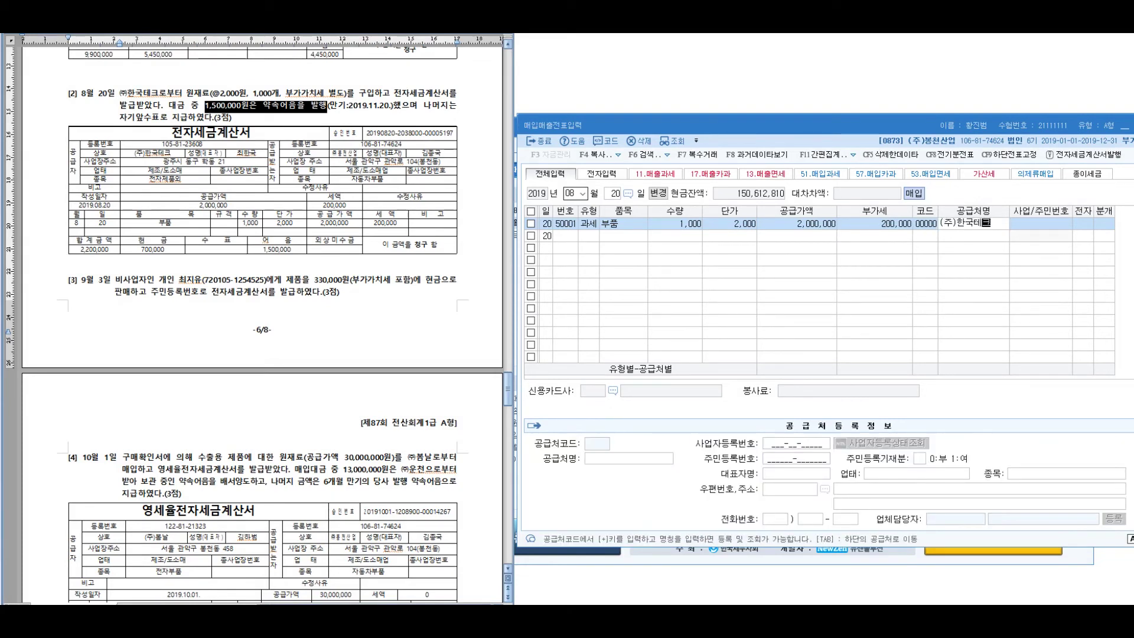
pyautogui.write('크')
pyautogui.press('Return')
pyautogui.write('1')
pyautogui.press('Return')
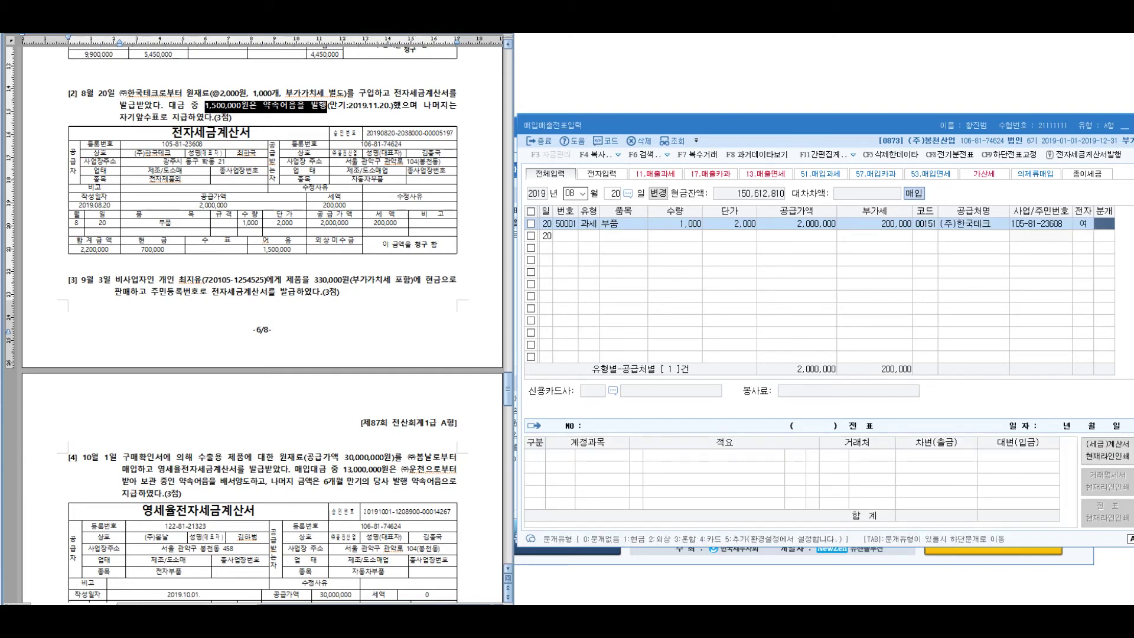
# - Set the journal type to 혼합 and accept the 2,000,000 debit line for 원재료
pyautogui.write('3')
pyautogui.press('Return')
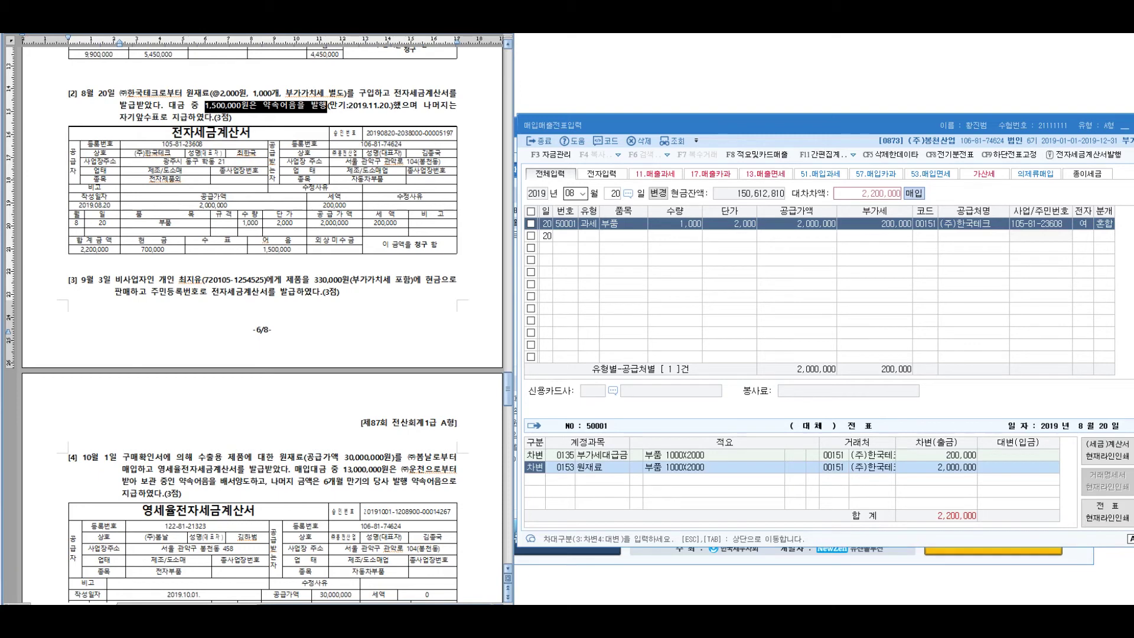
pyautogui.press('Return')
pyautogui.press('Return')
pyautogui.press('Return')
pyautogui.press('Return')
pyautogui.press('Return')
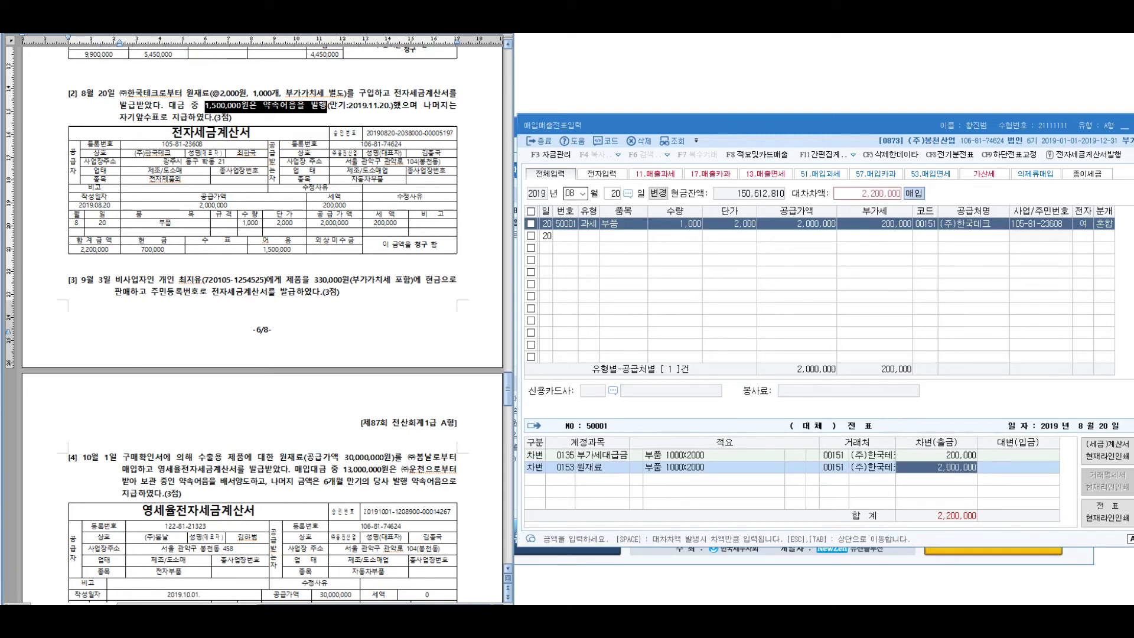
# - Add a credit line for account 101 현금 with 700,000
pyautogui.write('4')
pyautogui.press('Return')
pyautogui.write('101')
pyautogui.press('Return')
pyautogui.press('Return')
pyautogui.write('700,000')
pyautogui.press('Return')
# - Add a credit line for account 252 지급어음 with 1,500,000 and complete the August 20 voucher
pyautogui.write('4')
pyautogui.press('Return')
pyautogui.write('252')
pyautogui.press('Return')
pyautogui.press('Return')
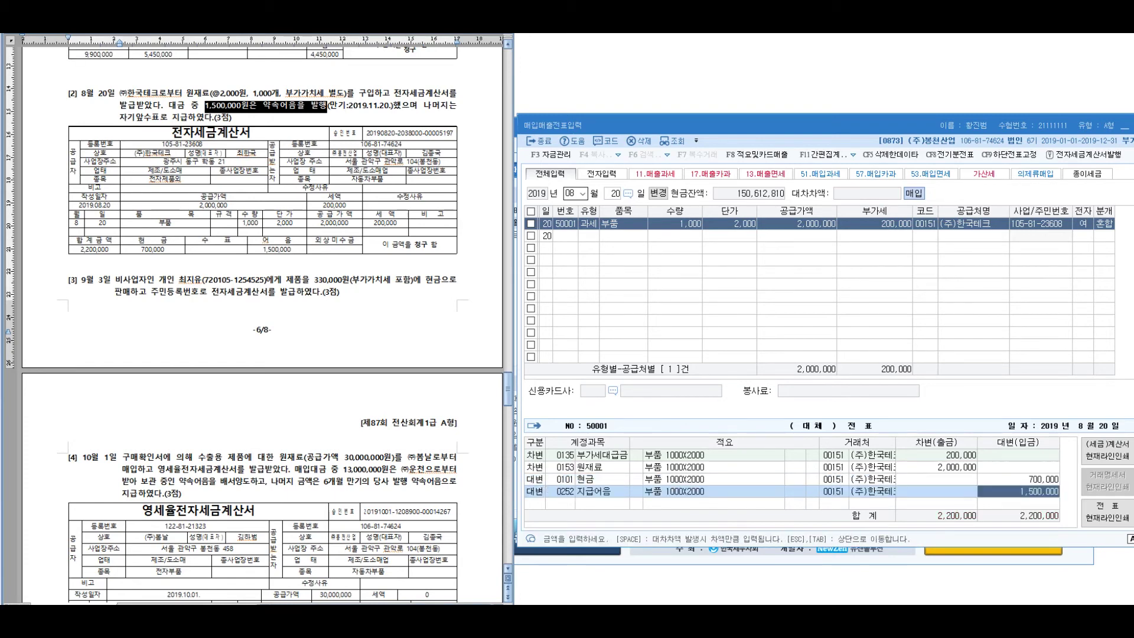
pyautogui.press('Return')
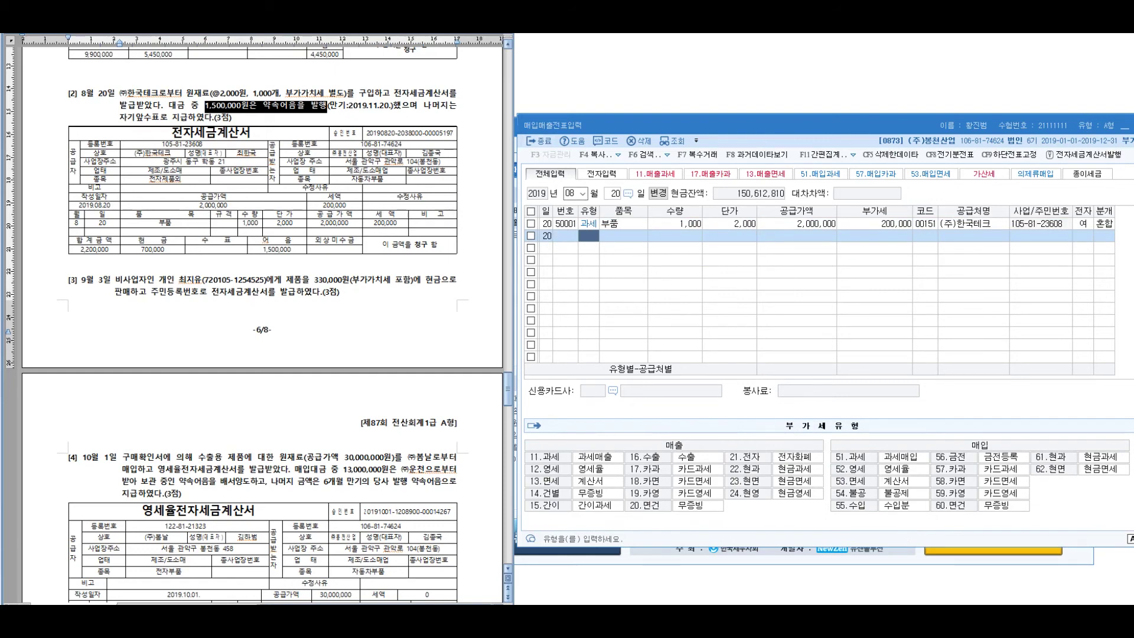
# - Set the voucher entry date to September 3, 2019 for question [3]
pyautogui.scroll(-6, 263, 324)
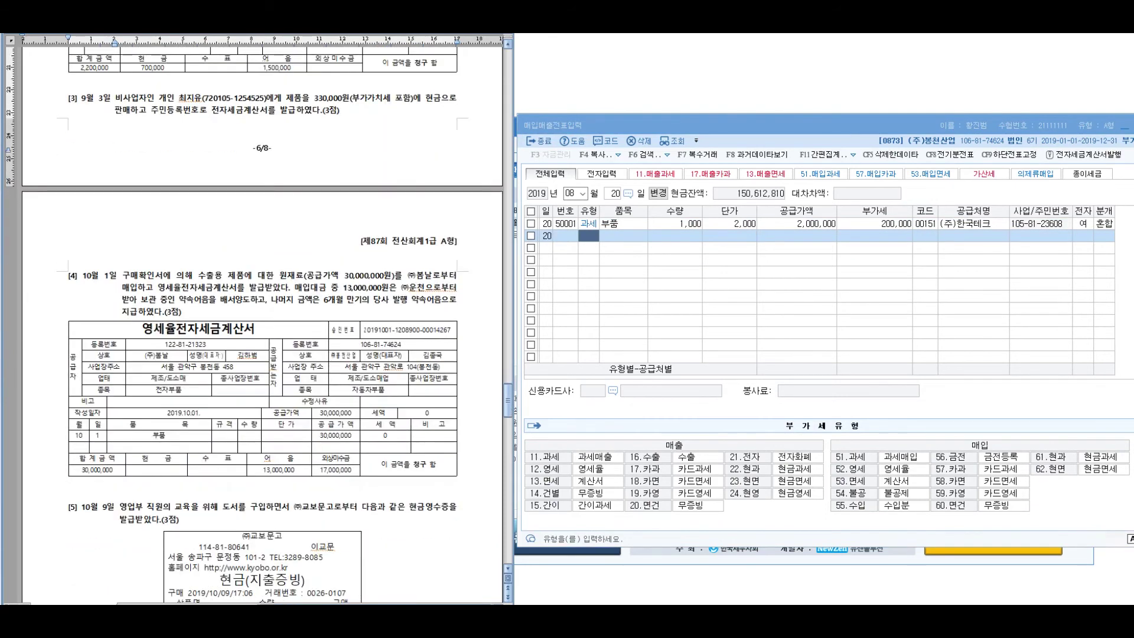
pyautogui.click(571, 193)
pyautogui.write('09')
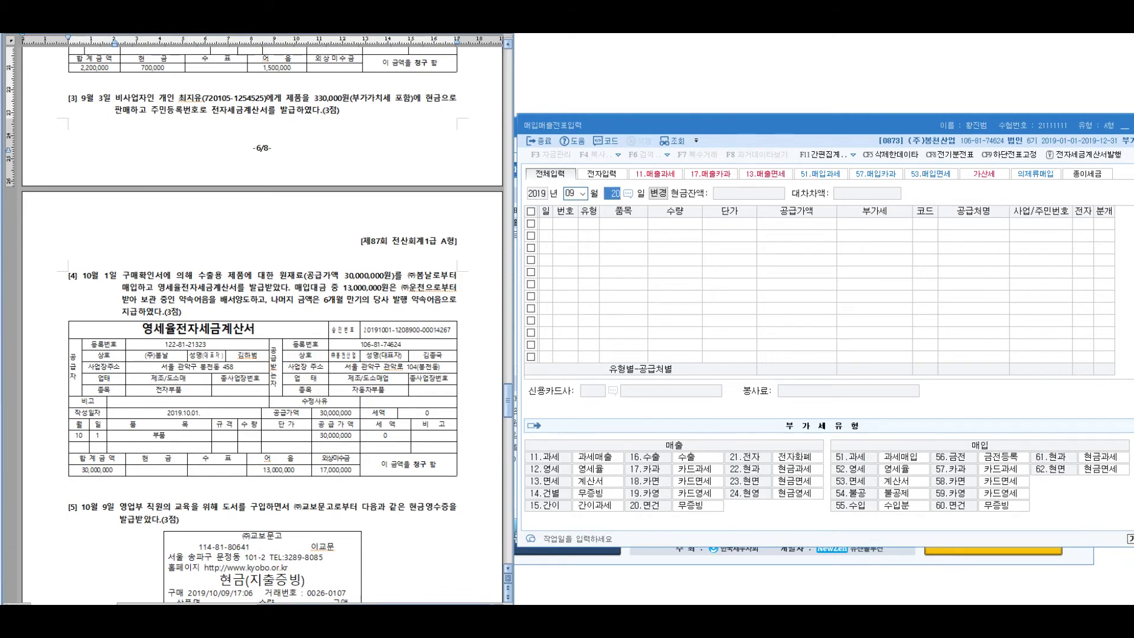
pyautogui.write('3')
pyautogui.press('Return')
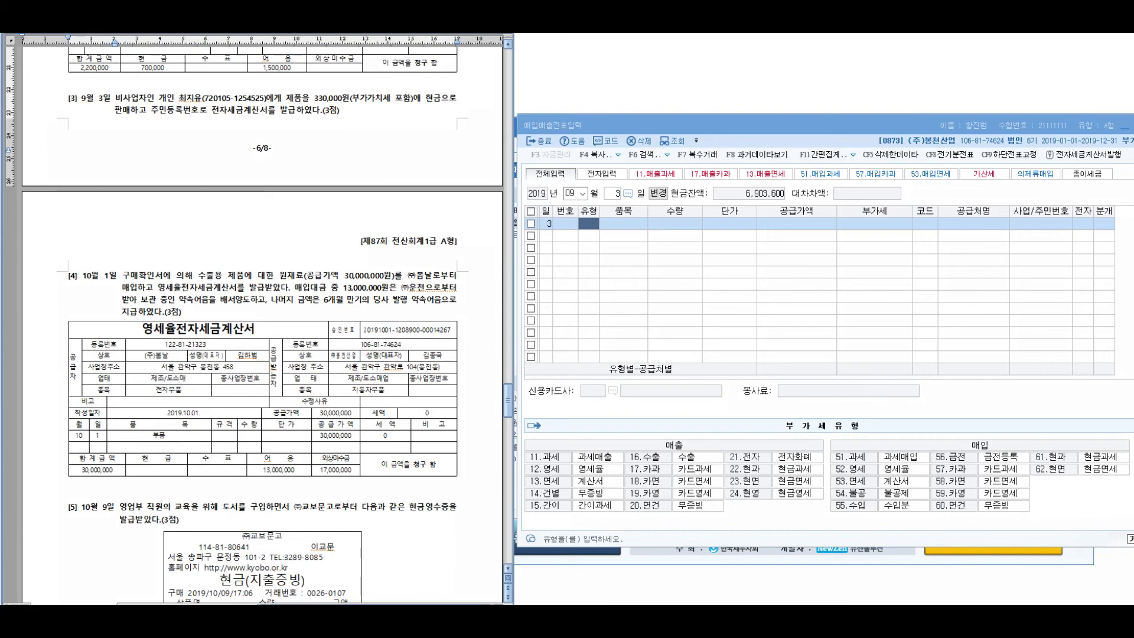
# - Circle 제품을, 비사업자인 and 전자세금계산서 in question [3] with the pen
pyautogui.moveTo(304, 71)
pyautogui.mouseDown()
pyautogui.moveTo(275, 104)
pyautogui.moveTo(316, 83)
pyautogui.mouseUp()
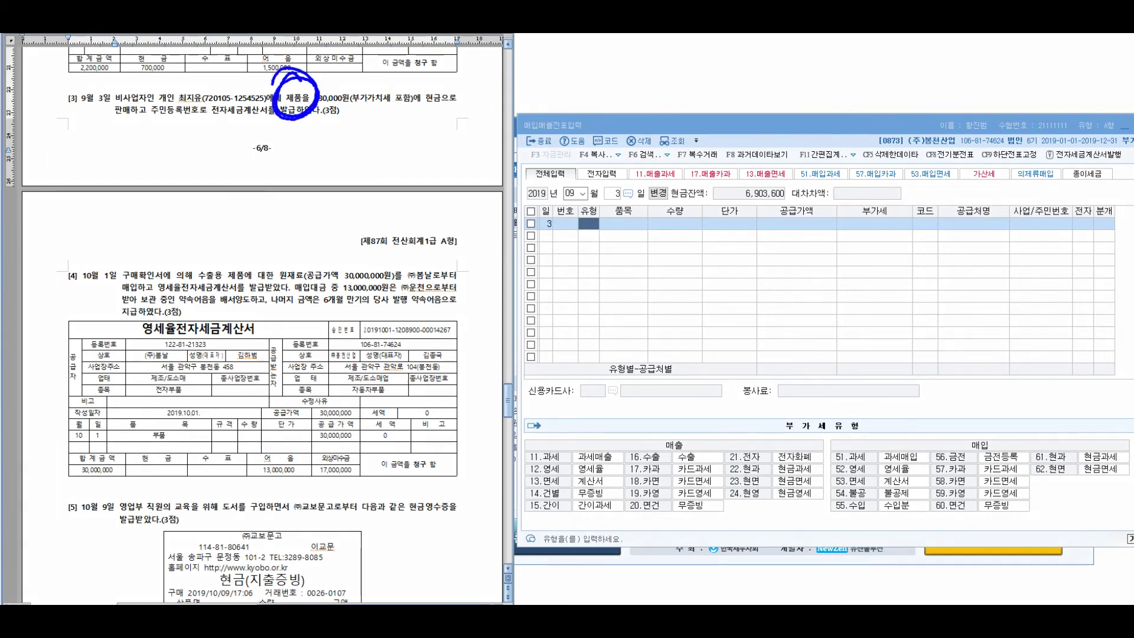
pyautogui.moveTo(102, 91)
pyautogui.mouseDown()
pyautogui.moveTo(148, 88)
pyautogui.moveTo(101, 127)
pyautogui.mouseUp()
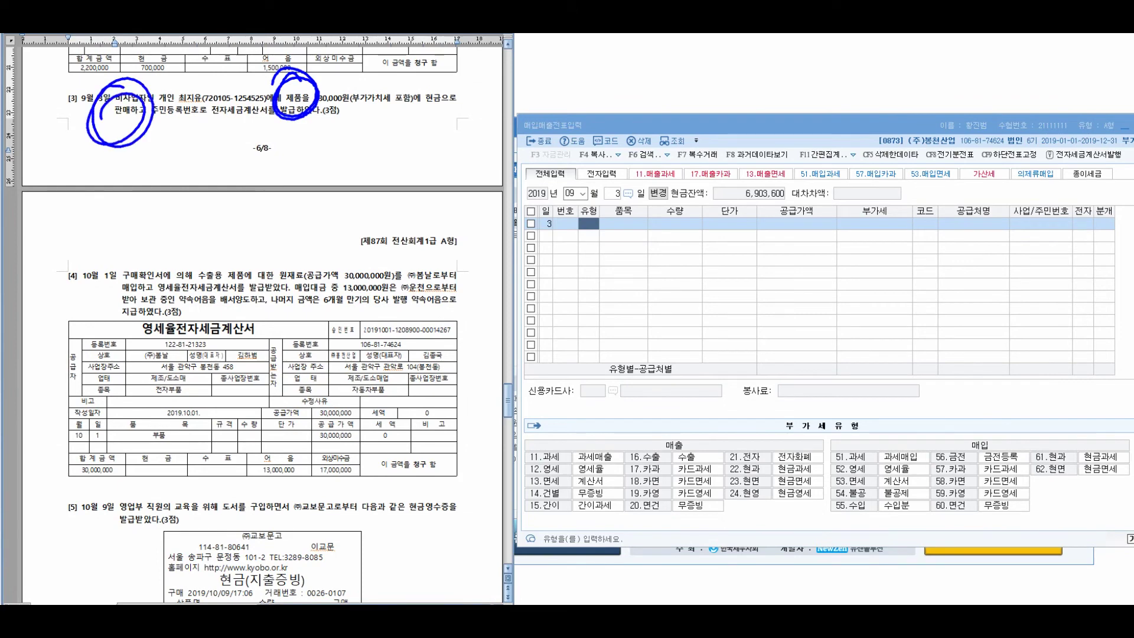
pyautogui.moveTo(236, 89); pyautogui.dragTo(212, 89)
pyautogui.moveTo(183, 124); pyautogui.dragTo(207, 87)
# - Handwrite notes explaining why the tax invoice sale is 매출과세, circle 매출과세, and clear all the markings
pyautogui.moveTo(90, 213); pyautogui.dragTo(139, 245)
pyautogui.moveTo(151, 191); pyautogui.dragTo(176, 251)
pyautogui.moveTo(161, 212)
pyautogui.mouseDown()
pyautogui.moveTo(189, 255)
pyautogui.moveTo(213, 233)
pyautogui.moveTo(241, 240)
pyautogui.mouseUp()
pyautogui.moveTo(239, 198)
pyautogui.mouseDown()
pyautogui.moveTo(265, 230)
pyautogui.moveTo(303, 236)
pyautogui.mouseUp()
pyautogui.moveTo(305, 177)
pyautogui.mouseDown()
pyautogui.moveTo(325, 209)
pyautogui.moveTo(350, 213)
pyautogui.mouseUp()
pyautogui.moveTo(342, 174); pyautogui.dragTo(401, 169)
pyautogui.moveTo(121, 286)
pyautogui.mouseDown()
pyautogui.moveTo(118, 328)
pyautogui.moveTo(171, 286)
pyautogui.moveTo(198, 322)
pyautogui.moveTo(222, 272)
pyautogui.moveTo(248, 310)
pyautogui.mouseUp()
pyautogui.moveTo(260, 254); pyautogui.dragTo(292, 343)
pyautogui.moveTo(307, 251)
pyautogui.mouseDown()
pyautogui.moveTo(302, 289)
pyautogui.moveTo(333, 279)
pyautogui.mouseUp()
pyautogui.moveTo(342, 236)
pyautogui.mouseDown()
pyautogui.moveTo(340, 310)
pyautogui.moveTo(375, 257)
pyautogui.moveTo(384, 272)
pyautogui.mouseUp()
pyautogui.moveTo(393, 223); pyautogui.dragTo(412, 298)
pyautogui.moveTo(414, 142); pyautogui.dragTo(402, 203)
pyautogui.moveTo(402, 163)
pyautogui.mouseDown()
pyautogui.moveTo(421, 195)
pyautogui.moveTo(438, 196)
pyautogui.mouseUp()
pyautogui.moveTo(434, 145)
pyautogui.mouseDown()
pyautogui.moveTo(449, 181)
pyautogui.moveTo(470, 180)
pyautogui.mouseUp()
pyautogui.moveTo(467, 145); pyautogui.dragTo(505, 233)
pyautogui.moveTo(535, 140)
pyautogui.mouseDown()
pyautogui.moveTo(572, 111)
pyautogui.moveTo(567, 257)
pyautogui.mouseUp()
pyautogui.moveTo(650, 141); pyautogui.dragTo(657, 180)
pyautogui.moveTo(674, 133); pyautogui.dragTo(703, 231)
pyautogui.moveTo(703, 149)
pyautogui.mouseDown()
pyautogui.moveTo(729, 186)
pyautogui.moveTo(742, 178)
pyautogui.mouseUp()
pyautogui.moveTo(738, 140); pyautogui.dragTo(748, 180)
pyautogui.moveTo(778, 127); pyautogui.dragTo(785, 184)
pyautogui.moveTo(657, 133)
pyautogui.mouseDown()
pyautogui.moveTo(694, 227)
pyautogui.moveTo(641, 162)
pyautogui.mouseUp()
pyautogui.moveTo(263, 428)
pyautogui.mouseDown()
pyautogui.moveTo(282, 467)
pyautogui.moveTo(325, 425)
pyautogui.moveTo(366, 413)
pyautogui.moveTo(387, 437)
pyautogui.moveTo(486, 343)
pyautogui.moveTo(537, 411)
pyautogui.mouseUp()
pyautogui.moveTo(526, 331)
pyautogui.mouseDown()
pyautogui.moveTo(543, 339)
pyautogui.moveTo(588, 319)
pyautogui.moveTo(646, 343)
pyautogui.moveTo(702, 298)
pyautogui.moveTo(720, 378)
pyautogui.moveTo(440, 523)
pyautogui.moveTo(487, 449)
pyautogui.moveTo(627, 408)
pyautogui.moveTo(759, 328)
pyautogui.moveTo(602, 508)
pyautogui.moveTo(709, 425)
pyautogui.moveTo(738, 440)
pyautogui.moveTo(782, 413)
pyautogui.moveTo(830, 408)
pyautogui.mouseUp()
pyautogui.moveTo(851, 403); pyautogui.dragTo(990, 314)
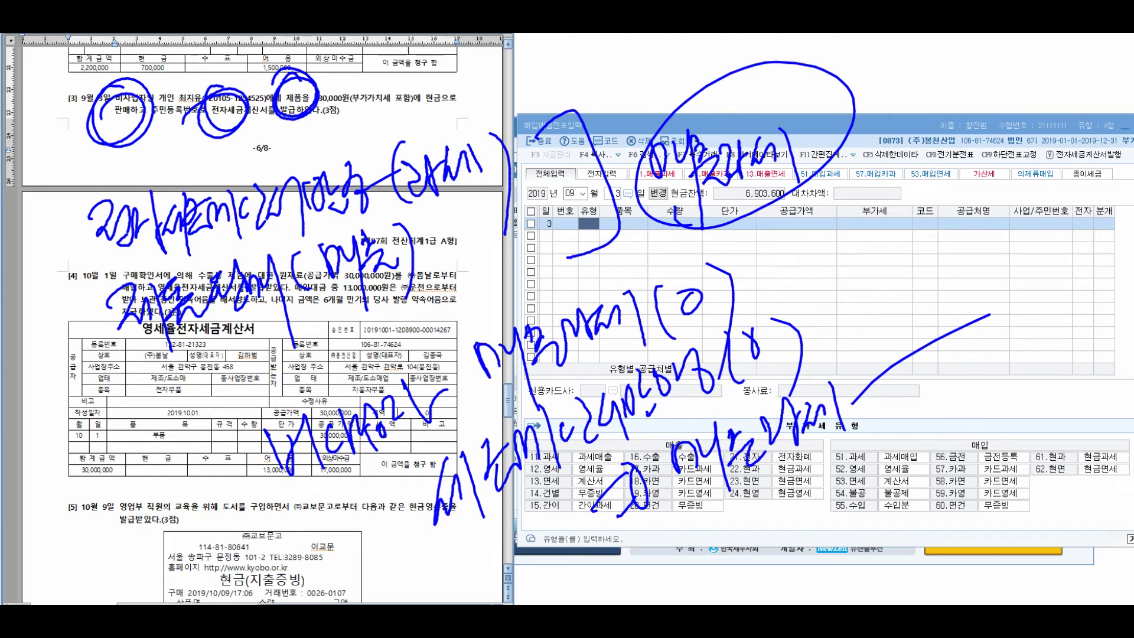
pyautogui.press('Escape')
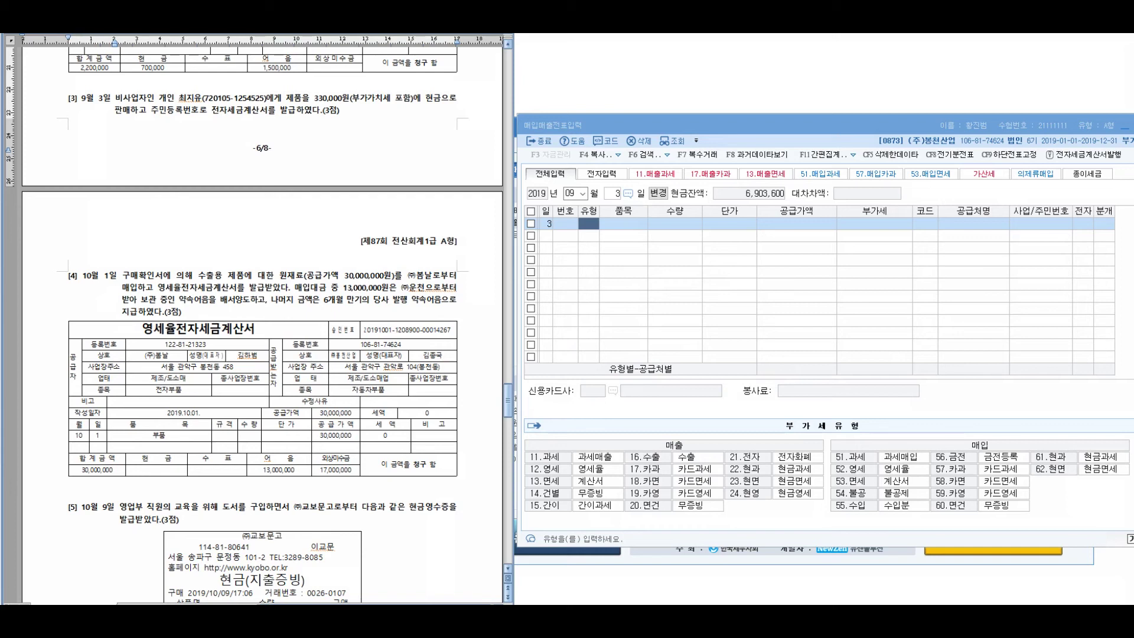
# - Handwrite a seller-to-buyer diagram noting 사업자번호 and 주민번호 as valid buyer identifiers, circle 주민번호, and clear the markings
pyautogui.moveTo(102, 195)
pyautogui.mouseDown()
pyautogui.moveTo(145, 166)
pyautogui.moveTo(150, 231)
pyautogui.mouseUp()
pyautogui.moveTo(151, 159)
pyautogui.mouseDown()
pyautogui.moveTo(180, 207)
pyautogui.moveTo(233, 172)
pyautogui.mouseUp()
pyautogui.moveTo(125, 264)
pyautogui.mouseDown()
pyautogui.moveTo(99, 322)
pyautogui.moveTo(160, 295)
pyautogui.moveTo(167, 322)
pyautogui.mouseUp()
pyautogui.moveTo(164, 274); pyautogui.dragTo(186, 304)
pyautogui.moveTo(189, 255)
pyautogui.mouseDown()
pyautogui.moveTo(206, 318)
pyautogui.moveTo(234, 254)
pyautogui.moveTo(247, 308)
pyautogui.mouseUp()
pyautogui.moveTo(238, 272); pyautogui.dragTo(260, 242)
pyautogui.moveTo(245, 303); pyautogui.dragTo(281, 266)
pyautogui.moveTo(290, 190)
pyautogui.mouseDown()
pyautogui.moveTo(425, 184)
pyautogui.moveTo(406, 204)
pyautogui.mouseUp()
pyautogui.moveTo(478, 196)
pyautogui.mouseDown()
pyautogui.moveTo(502, 161)
pyautogui.moveTo(532, 228)
pyautogui.mouseUp()
pyautogui.moveTo(530, 177); pyautogui.dragTo(571, 173)
pyautogui.moveTo(564, 177)
pyautogui.mouseDown()
pyautogui.moveTo(584, 154)
pyautogui.moveTo(606, 180)
pyautogui.mouseUp()
pyautogui.moveTo(608, 155); pyautogui.dragTo(635, 169)
pyautogui.moveTo(515, 245); pyautogui.dragTo(496, 282)
pyautogui.moveTo(524, 260); pyautogui.dragTo(543, 290)
pyautogui.moveTo(538, 235); pyautogui.dragTo(542, 274)
pyautogui.moveTo(546, 263); pyautogui.dragTo(573, 278)
pyautogui.moveTo(568, 235); pyautogui.dragTo(583, 267)
pyautogui.moveTo(602, 224); pyautogui.dragTo(603, 285)
pyautogui.moveTo(617, 228)
pyautogui.mouseDown()
pyautogui.moveTo(630, 261)
pyautogui.moveTo(655, 266)
pyautogui.mouseUp()
pyautogui.moveTo(656, 213)
pyautogui.mouseDown()
pyautogui.moveTo(672, 243)
pyautogui.moveTo(703, 224)
pyautogui.mouseUp()
pyautogui.moveTo(709, 224); pyautogui.dragTo(736, 200)
pyautogui.moveTo(505, 336)
pyautogui.mouseDown()
pyautogui.moveTo(518, 357)
pyautogui.moveTo(489, 403)
pyautogui.mouseUp()
pyautogui.moveTo(550, 345)
pyautogui.mouseDown()
pyautogui.moveTo(547, 411)
pyautogui.moveTo(570, 384)
pyautogui.mouseUp()
pyautogui.moveTo(591, 328)
pyautogui.mouseDown()
pyautogui.moveTo(598, 369)
pyautogui.moveTo(621, 363)
pyautogui.mouseUp()
pyautogui.moveTo(635, 313); pyautogui.dragTo(652, 340)
pyautogui.moveTo(647, 355); pyautogui.dragTo(689, 337)
pyautogui.moveTo(742, 298); pyautogui.dragTo(746, 301)
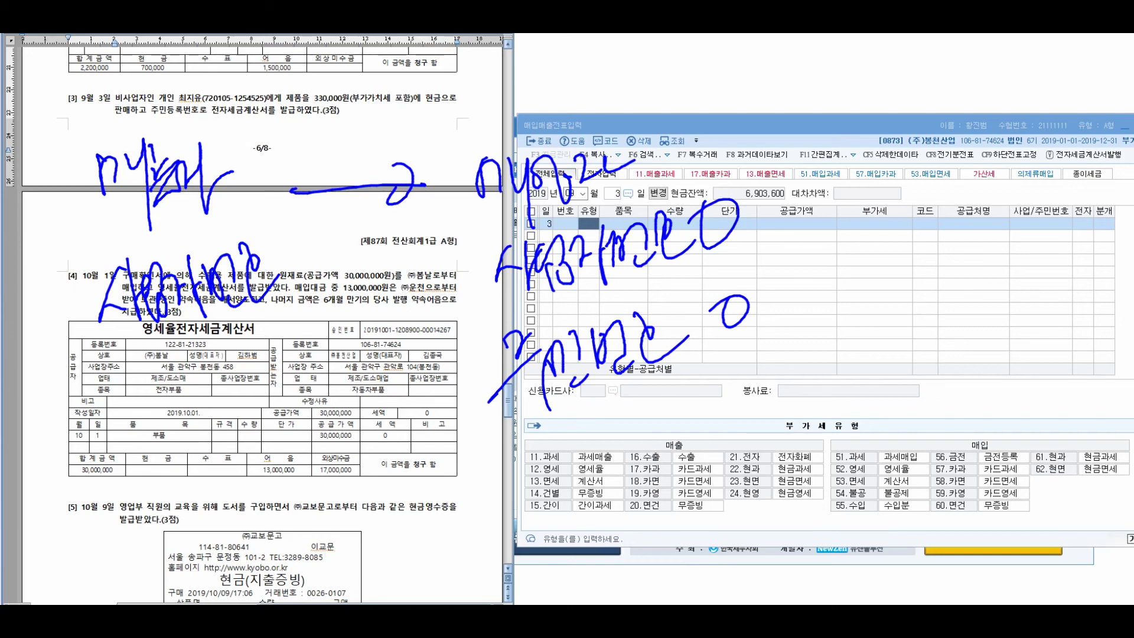
pyautogui.moveTo(393, 201)
pyautogui.mouseDown()
pyautogui.moveTo(413, 172)
pyautogui.moveTo(417, 198)
pyautogui.mouseUp()
pyautogui.moveTo(500, 443)
pyautogui.mouseDown()
pyautogui.moveTo(818, 273)
pyautogui.moveTo(502, 414)
pyautogui.moveTo(620, 393)
pyautogui.mouseUp()
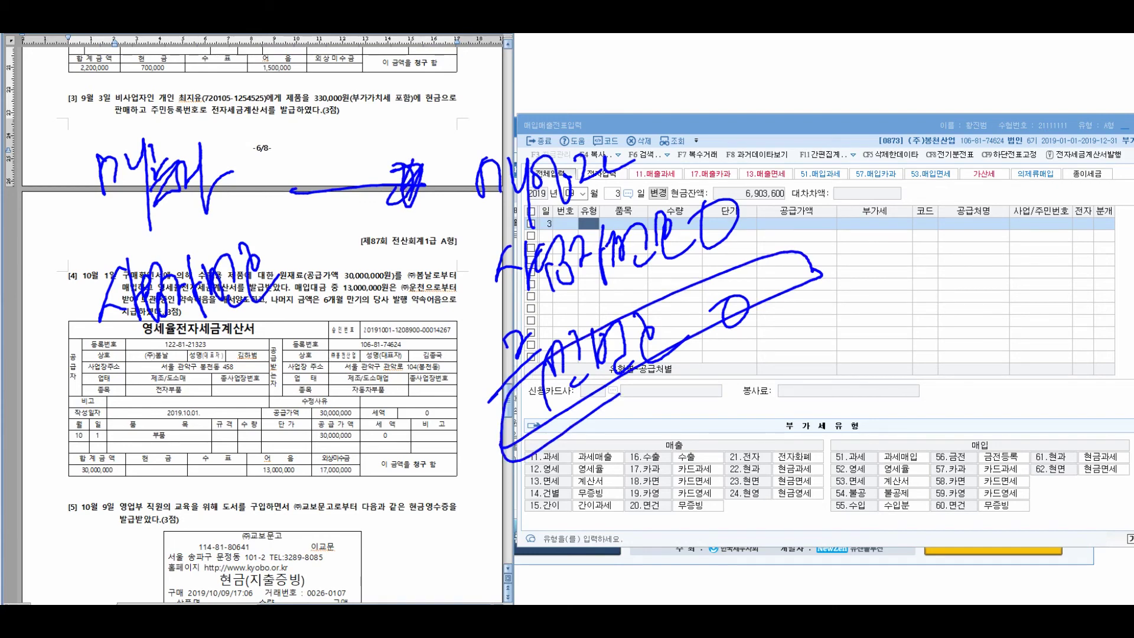
pyautogui.moveTo(430, 108); pyautogui.dragTo(446, 105)
pyautogui.press('Escape')
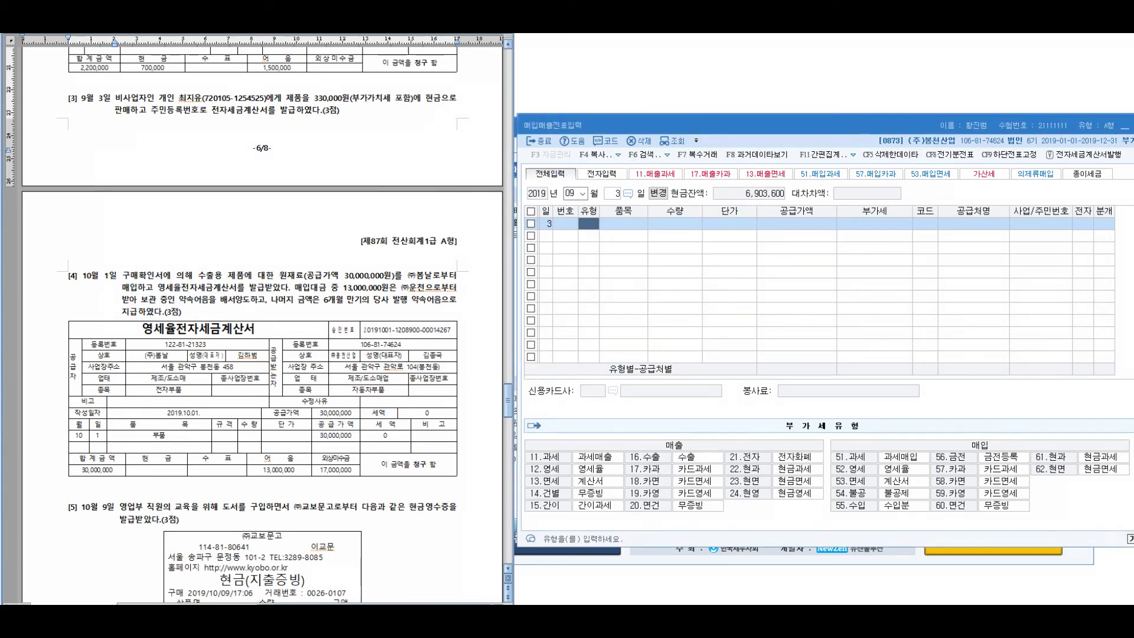
# - Set the transaction type to 11 과세 and enter 제품 as the item, leaving quantity and unit price blank
pyautogui.write('11')
pyautogui.press('Return')
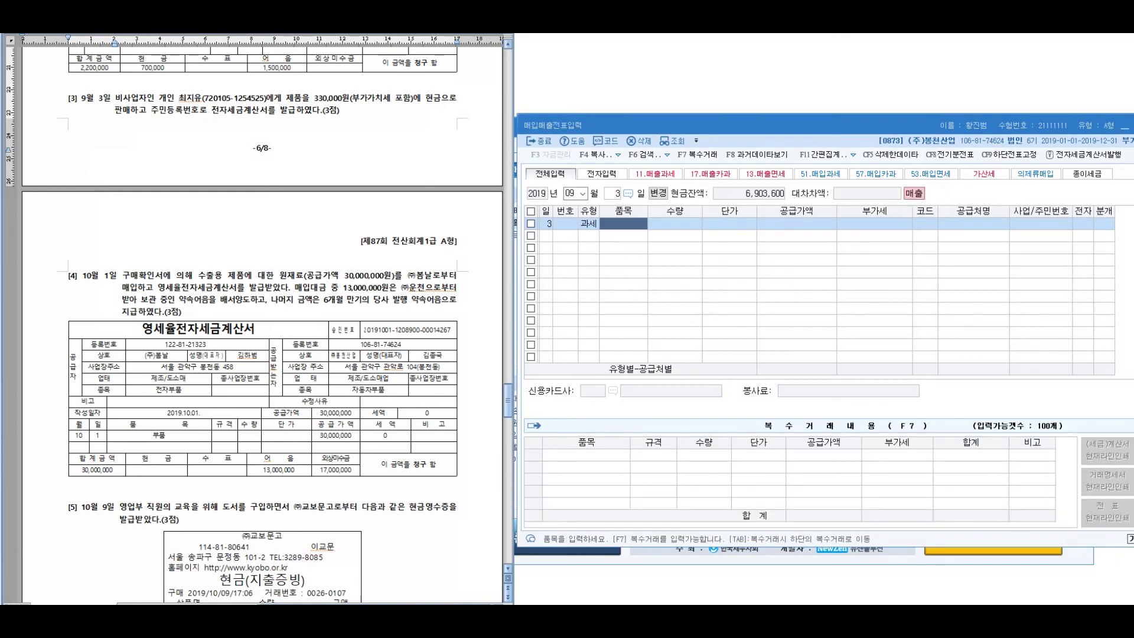
pyautogui.press('Return')
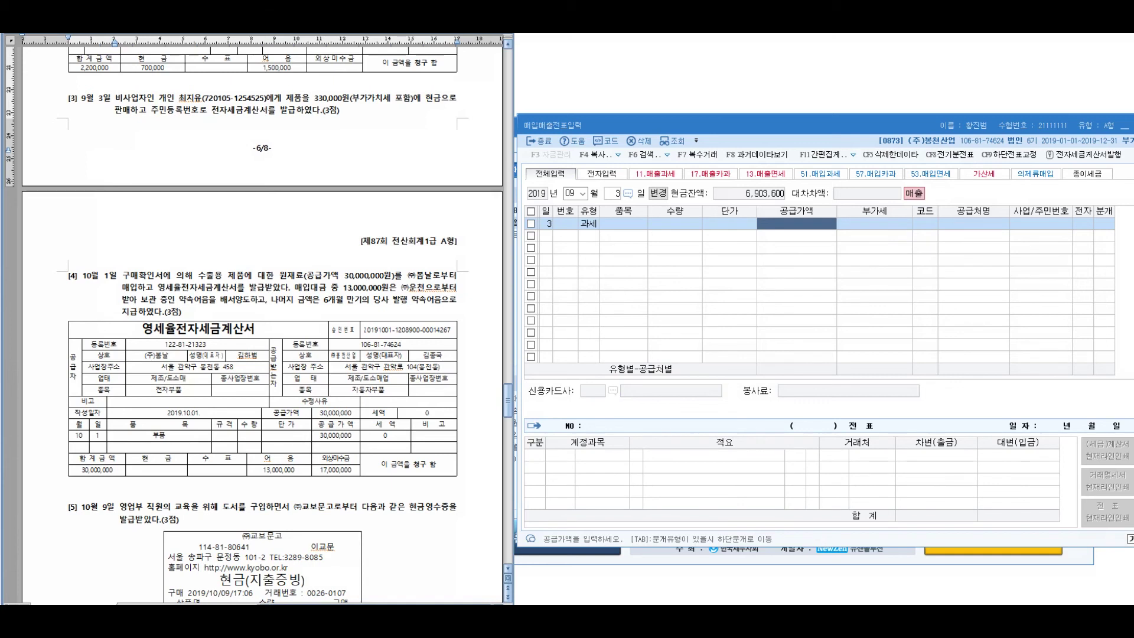
pyautogui.hotkey('shift', 'Tab')
pyautogui.hotkey('shift', 'Tab')
pyautogui.press('Return')
pyautogui.write('제품')
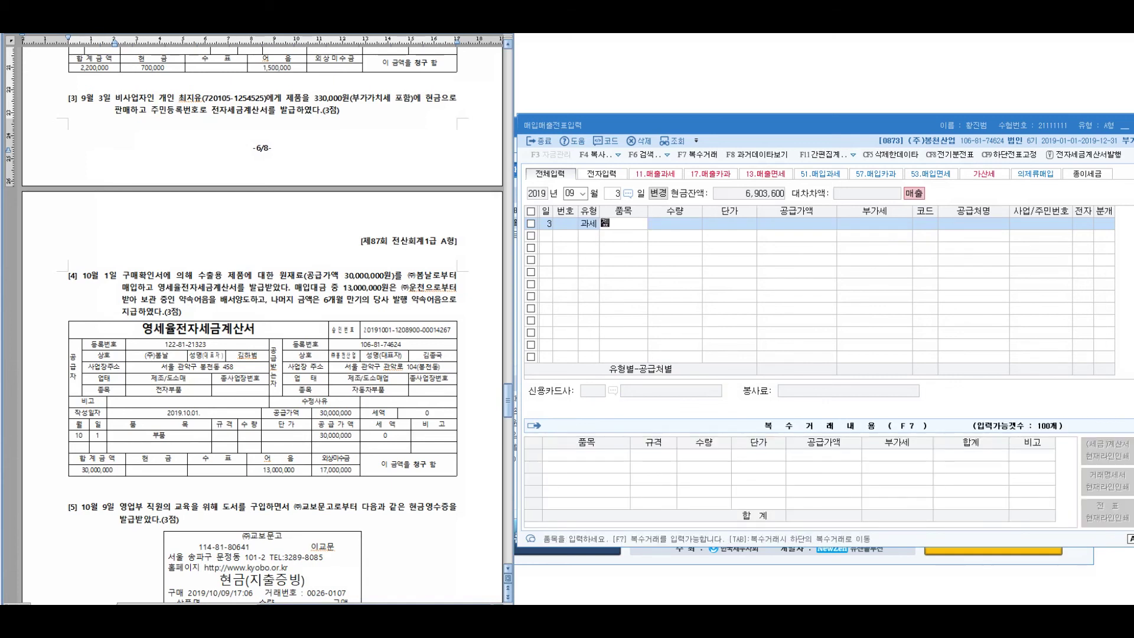
pyautogui.press('Return')
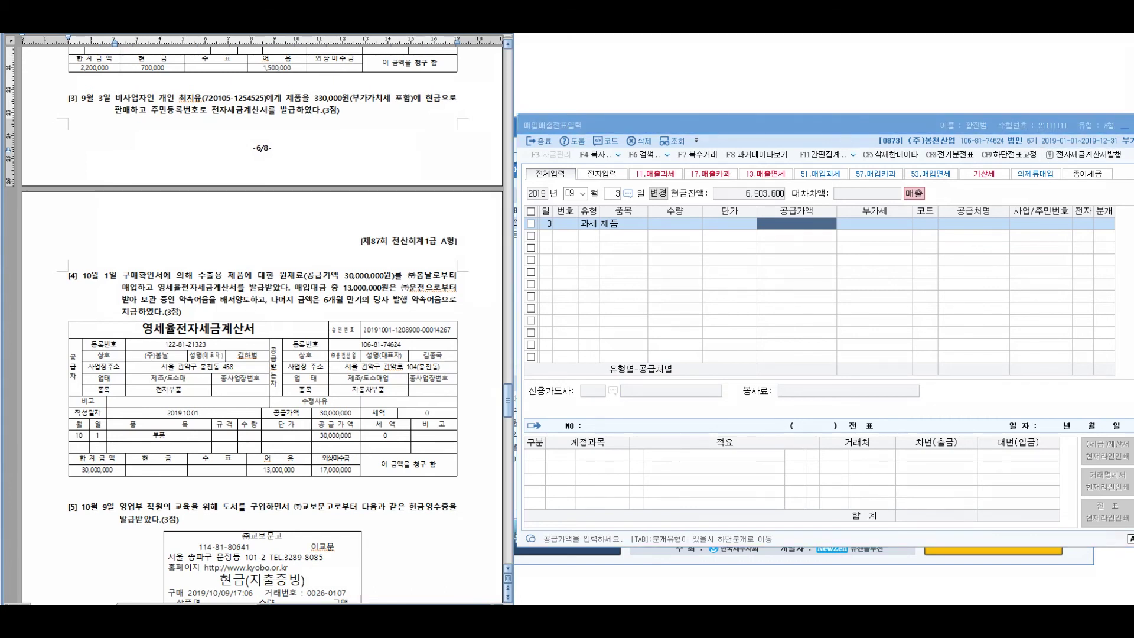
# - Circle the 부가가치세 포함 wording and handwrite 330,000 split into 부가세 plus 공급가액
pyautogui.moveTo(400, 80)
pyautogui.mouseDown()
pyautogui.moveTo(381, 113)
pyautogui.moveTo(430, 66)
pyautogui.moveTo(413, 121)
pyautogui.mouseUp()
pyautogui.moveTo(270, 189)
pyautogui.mouseDown()
pyautogui.moveTo(290, 238)
pyautogui.moveTo(299, 235)
pyautogui.mouseUp()
pyautogui.moveTo(329, 195)
pyautogui.mouseDown()
pyautogui.moveTo(342, 222)
pyautogui.moveTo(384, 214)
pyautogui.moveTo(434, 181)
pyautogui.mouseUp()
pyautogui.moveTo(290, 288)
pyautogui.mouseDown()
pyautogui.moveTo(278, 319)
pyautogui.moveTo(351, 316)
pyautogui.mouseUp()
pyautogui.moveTo(368, 278); pyautogui.dragTo(387, 345)
pyautogui.moveTo(274, 372)
pyautogui.mouseDown()
pyautogui.moveTo(290, 425)
pyautogui.moveTo(384, 355)
pyautogui.moveTo(410, 484)
pyautogui.mouseUp()
pyautogui.moveTo(211, 353); pyautogui.dragTo(230, 380)
pyautogui.moveTo(236, 336); pyautogui.dragTo(242, 340)
# - Handwrite an example adding 공급가액 100 and 부가세 10, with a sum line underneath
pyautogui.moveTo(466, 228)
pyautogui.mouseDown()
pyautogui.moveTo(456, 269)
pyautogui.moveTo(520, 283)
pyautogui.mouseUp()
pyautogui.moveTo(544, 129)
pyautogui.mouseDown()
pyautogui.moveTo(576, 144)
pyautogui.moveTo(600, 186)
pyautogui.mouseUp()
pyautogui.moveTo(596, 145); pyautogui.dragTo(666, 151)
pyautogui.moveTo(665, 127); pyautogui.dragTo(656, 239)
pyautogui.moveTo(549, 145); pyautogui.dragTo(555, 172)
pyautogui.moveTo(712, 136); pyautogui.dragTo(715, 189)
pyautogui.moveTo(728, 171); pyautogui.dragTo(778, 147)
pyautogui.moveTo(583, 241); pyautogui.dragTo(587, 286)
pyautogui.moveTo(589, 257); pyautogui.dragTo(615, 306)
pyautogui.moveTo(611, 254); pyautogui.dragTo(637, 296)
pyautogui.moveTo(641, 260); pyautogui.dragTo(681, 318)
pyautogui.moveTo(744, 237)
pyautogui.mouseDown()
pyautogui.moveTo(747, 288)
pyautogui.moveTo(757, 263)
pyautogui.mouseUp()
pyautogui.moveTo(712, 214); pyautogui.dragTo(732, 210)
pyautogui.moveTo(725, 194); pyautogui.dragTo(728, 232)
pyautogui.moveTo(485, 407); pyautogui.dragTo(917, 326)
pyautogui.moveTo(736, 369); pyautogui.dragTo(738, 431)
pyautogui.moveTo(762, 378)
pyautogui.mouseDown()
pyautogui.moveTo(766, 418)
pyautogui.moveTo(782, 420)
pyautogui.mouseUp()
pyautogui.moveTo(803, 371)
pyautogui.mouseDown()
pyautogui.moveTo(824, 378)
pyautogui.moveTo(797, 393)
pyautogui.moveTo(785, 367)
pyautogui.mouseUp()
pyautogui.moveTo(773, 391); pyautogui.dragTo(764, 411)
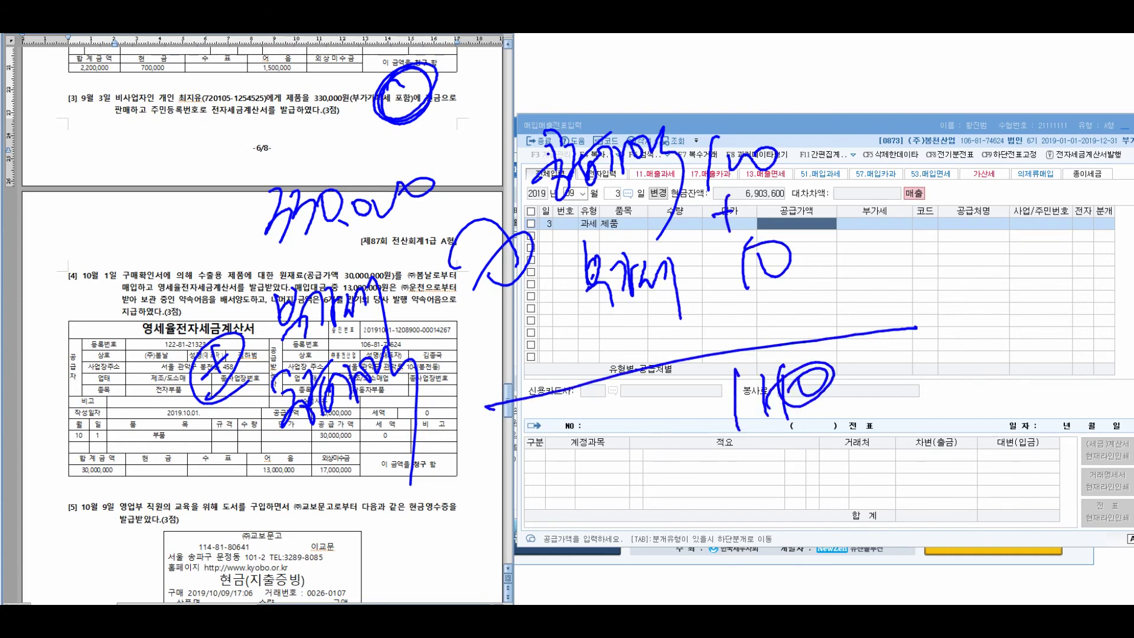
pyautogui.hotkey('ctrl', 'z')
pyautogui.hotkey('ctrl', 'z')
pyautogui.hotkey('ctrl', 'z')
pyautogui.hotkey('ctrl', 'z')
pyautogui.hotkey('ctrl', 'z')
pyautogui.hotkey('ctrl', 'z')
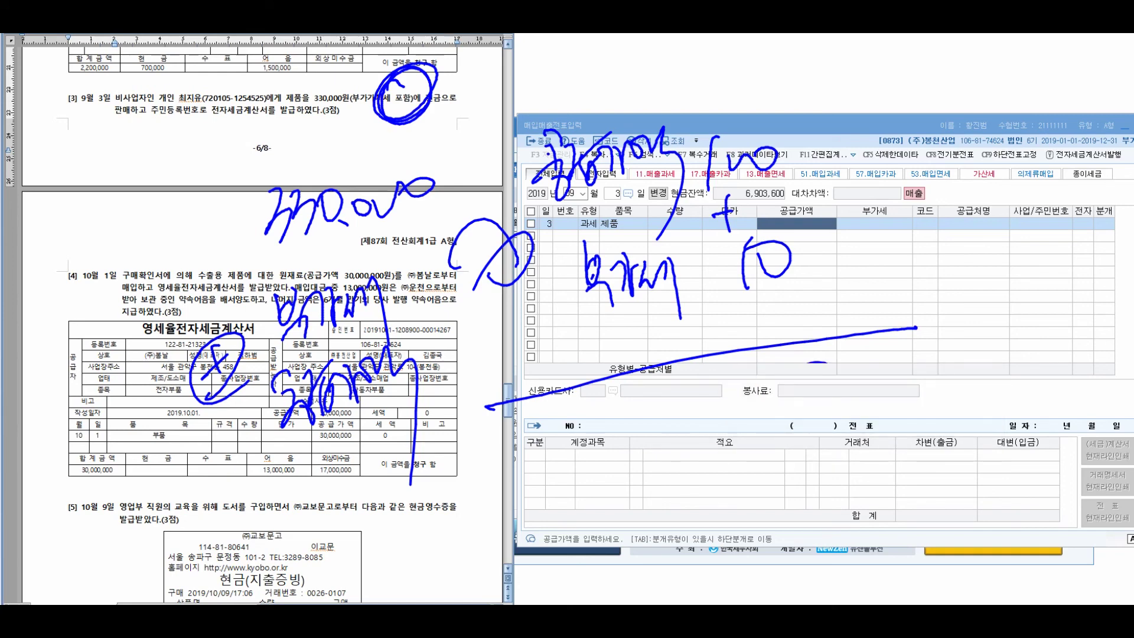
# - Handwrite × 110 (1.1) under the example's sum line and draw an arrow from 공급가액 to 부가세
pyautogui.moveTo(734, 367)
pyautogui.mouseDown()
pyautogui.moveTo(738, 417)
pyautogui.moveTo(754, 418)
pyautogui.mouseUp()
pyautogui.moveTo(769, 383); pyautogui.dragTo(767, 392)
pyautogui.moveTo(817, 227); pyautogui.dragTo(891, 217)
pyautogui.moveTo(872, 194); pyautogui.dragTo(879, 232)
pyautogui.moveTo(690, 378); pyautogui.dragTo(671, 422)
pyautogui.moveTo(666, 388); pyautogui.dragTo(709, 415)
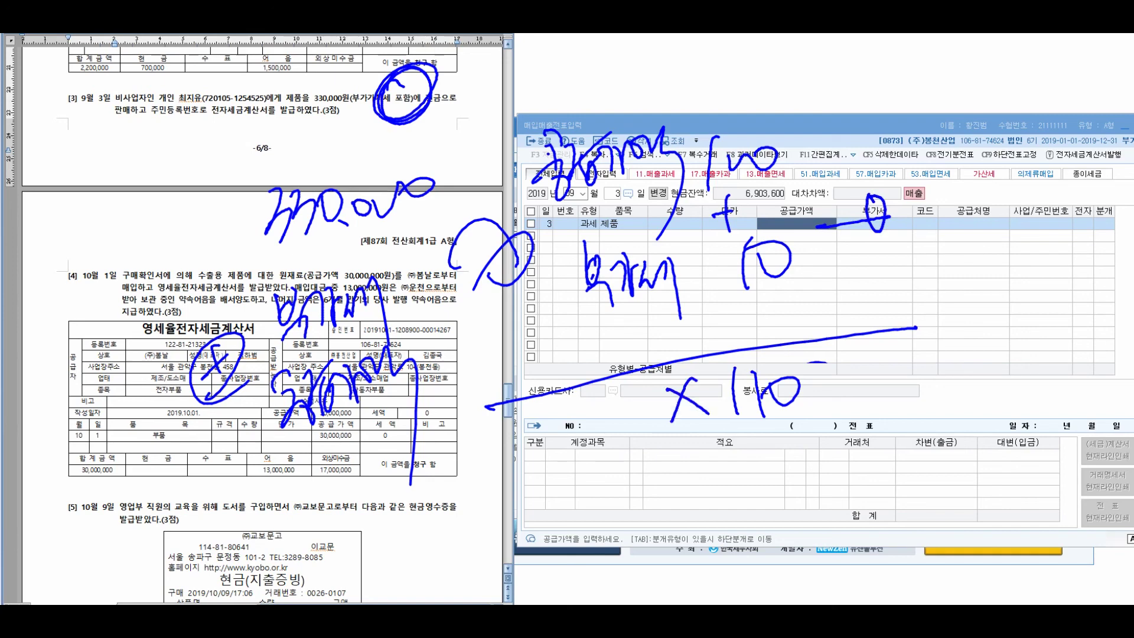
pyautogui.moveTo(827, 361)
pyautogui.mouseDown()
pyautogui.moveTo(811, 379)
pyautogui.moveTo(826, 413)
pyautogui.mouseUp()
pyautogui.moveTo(839, 357)
pyautogui.mouseDown()
pyautogui.moveTo(841, 406)
pyautogui.moveTo(857, 396)
pyautogui.mouseUp()
pyautogui.moveTo(863, 358); pyautogui.dragTo(892, 424)
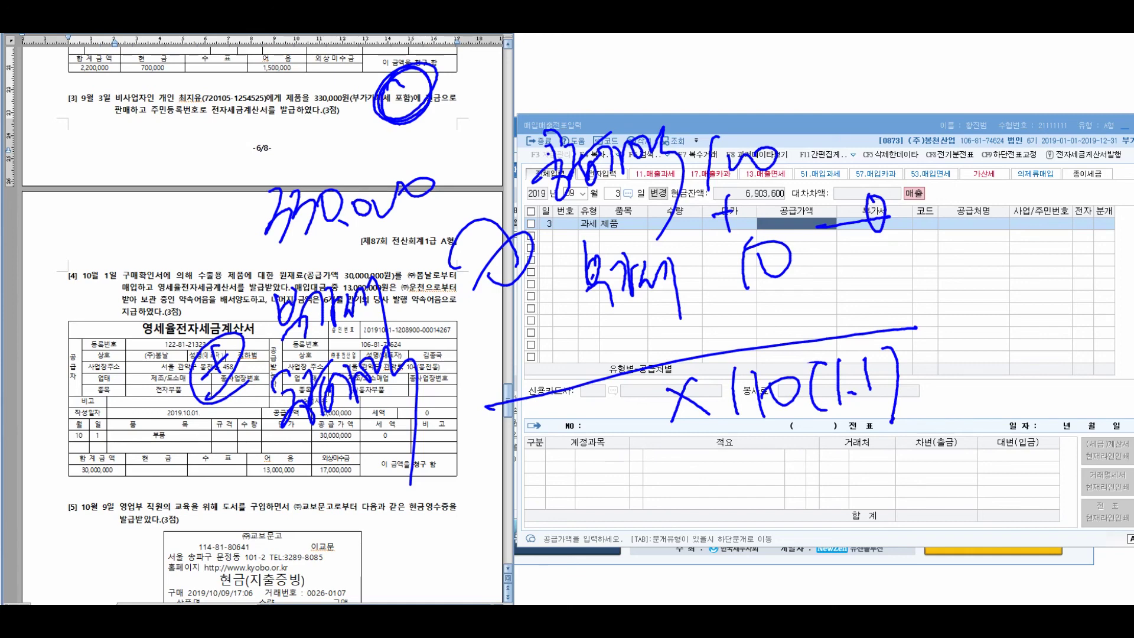
# - Draw an arrow beside 330,000 and handwrite a note turning multiplication (X) into division (/)
pyautogui.moveTo(195, 251); pyautogui.dragTo(241, 219)
pyautogui.moveTo(236, 215); pyautogui.dragTo(220, 249)
pyautogui.moveTo(413, 502); pyautogui.dragTo(410, 501)
pyautogui.moveTo(416, 508); pyautogui.dragTo(434, 520)
pyautogui.moveTo(438, 501); pyautogui.dragTo(446, 572)
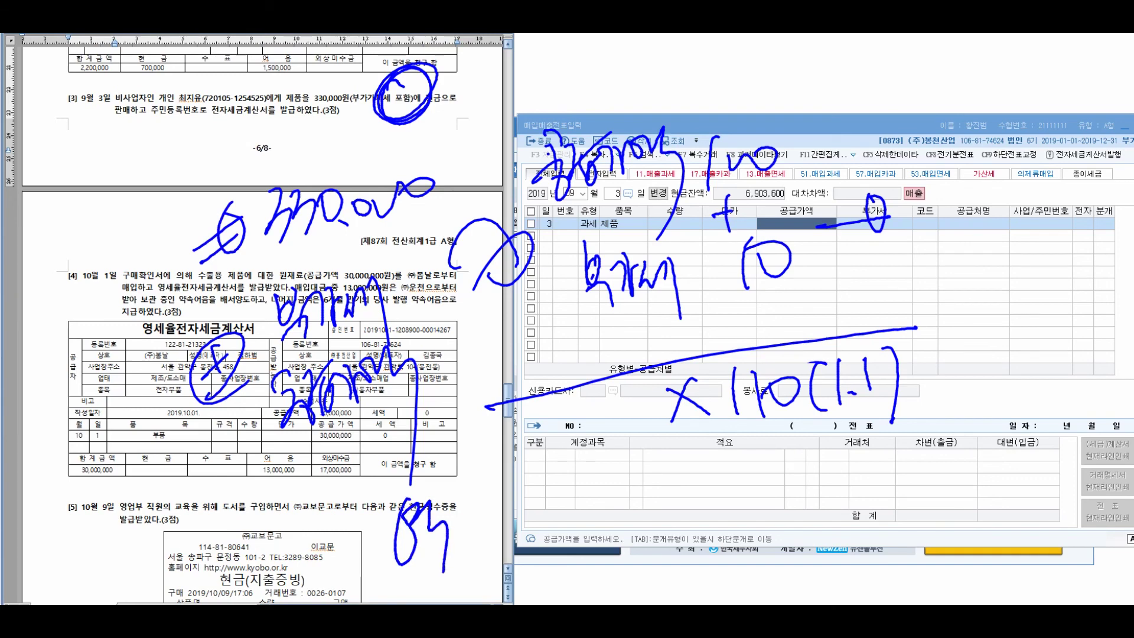
pyautogui.moveTo(486, 495); pyautogui.dragTo(483, 554)
pyautogui.moveTo(490, 505); pyautogui.dragTo(509, 537)
pyautogui.moveTo(508, 502)
pyautogui.mouseDown()
pyautogui.moveTo(494, 534)
pyautogui.moveTo(524, 550)
pyautogui.moveTo(576, 513)
pyautogui.mouseUp()
pyautogui.moveTo(582, 494); pyautogui.dragTo(584, 525)
pyautogui.moveTo(632, 476); pyautogui.dragTo(627, 528)
pyautogui.moveTo(667, 475); pyautogui.dragTo(643, 528)
pyautogui.moveTo(675, 460); pyautogui.dragTo(678, 533)
pyautogui.moveTo(603, 531); pyautogui.dragTo(606, 567)
pyautogui.moveTo(621, 541)
pyautogui.mouseDown()
pyautogui.moveTo(625, 572)
pyautogui.moveTo(647, 564)
pyautogui.mouseUp()
pyautogui.moveTo(635, 564); pyautogui.dragTo(650, 583)
pyautogui.moveTo(648, 539); pyautogui.dragTo(684, 573)
# - Handwrite the calculation 330,000 / 1.1 = 300,000 / 30,000 and clear all the markings
pyautogui.moveTo(730, 476); pyautogui.dragTo(765, 521)
pyautogui.moveTo(786, 485); pyautogui.dragTo(807, 512)
pyautogui.moveTo(812, 487)
pyautogui.mouseDown()
pyautogui.moveTo(830, 502)
pyautogui.moveTo(863, 480)
pyautogui.mouseUp()
pyautogui.moveTo(901, 450); pyautogui.dragTo(864, 542)
pyautogui.moveTo(913, 469); pyautogui.dragTo(902, 525)
pyautogui.click(918, 505)
pyautogui.moveTo(951, 460); pyautogui.dragTo(938, 529)
pyautogui.moveTo(732, 565); pyautogui.dragTo(748, 564)
pyautogui.moveTo(742, 583); pyautogui.dragTo(765, 574)
pyautogui.moveTo(768, 535)
pyautogui.mouseDown()
pyautogui.moveTo(786, 582)
pyautogui.moveTo(839, 575)
pyautogui.mouseUp()
pyautogui.moveTo(846, 550)
pyautogui.mouseDown()
pyautogui.moveTo(863, 568)
pyautogui.moveTo(904, 543)
pyautogui.moveTo(925, 600)
pyautogui.mouseUp()
pyautogui.moveTo(958, 538); pyautogui.dragTo(978, 572)
pyautogui.moveTo(992, 539); pyautogui.dragTo(1076, 539)
pyautogui.click(1004, 562)
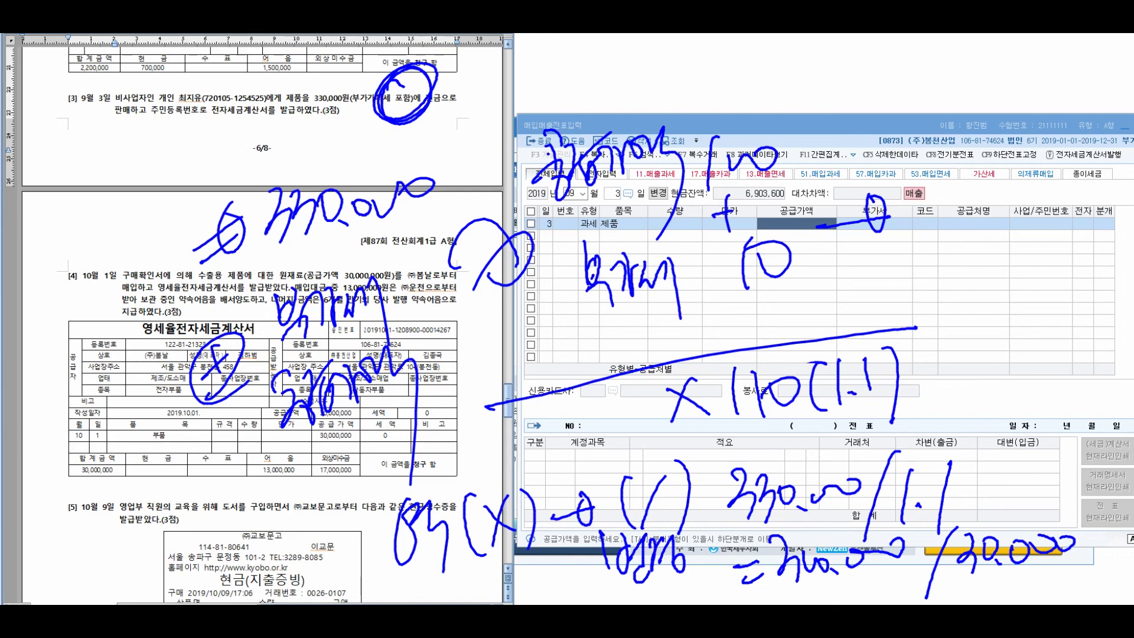
pyautogui.press('Escape')
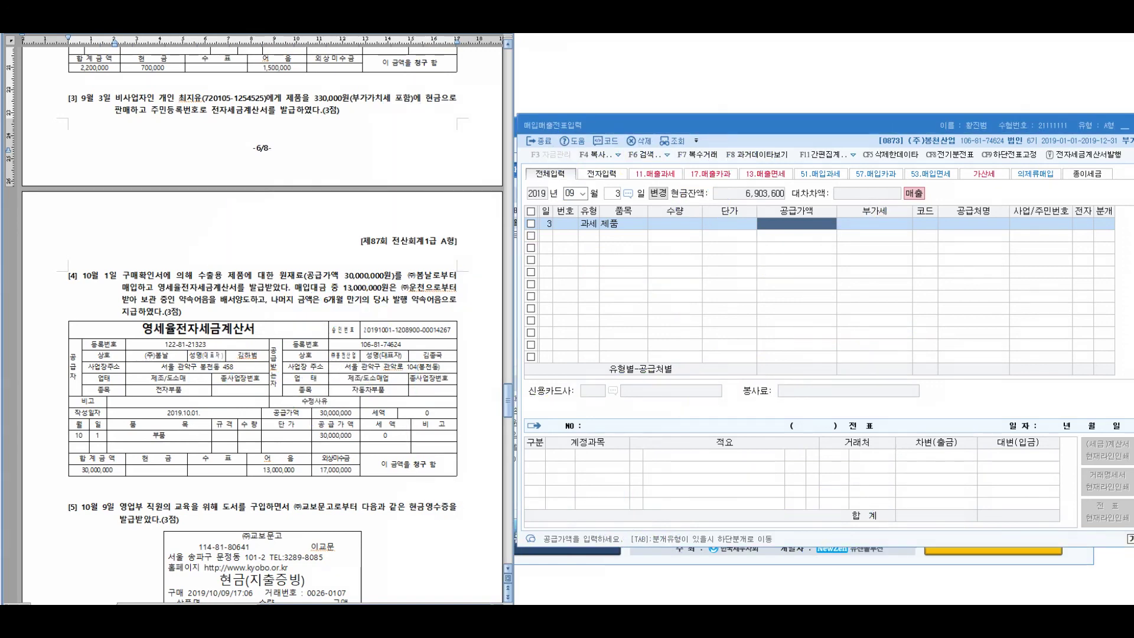
# - Set the supply amount (공급가액) to 300,000 and accept the calculated VAT
pyautogui.write('300,000')
pyautogui.press('Return')
pyautogui.press('Return')
pyautogui.press('Return')
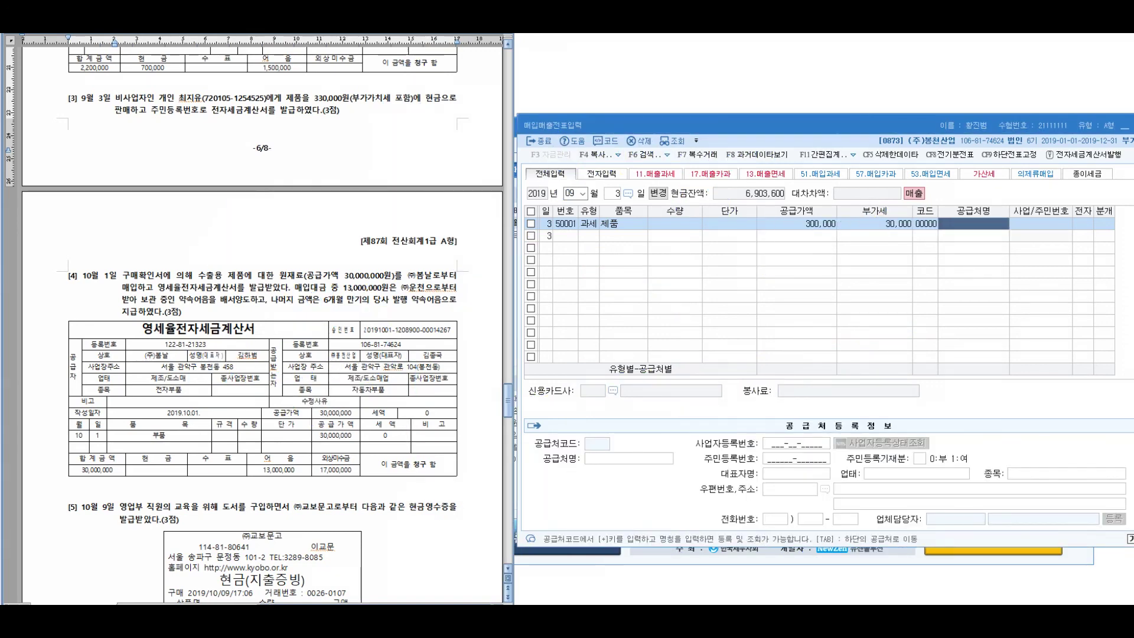
# - Enter the individual buyer's name as the customer and mark the tax invoice as electronic (여)
pyautogui.write('최지유')
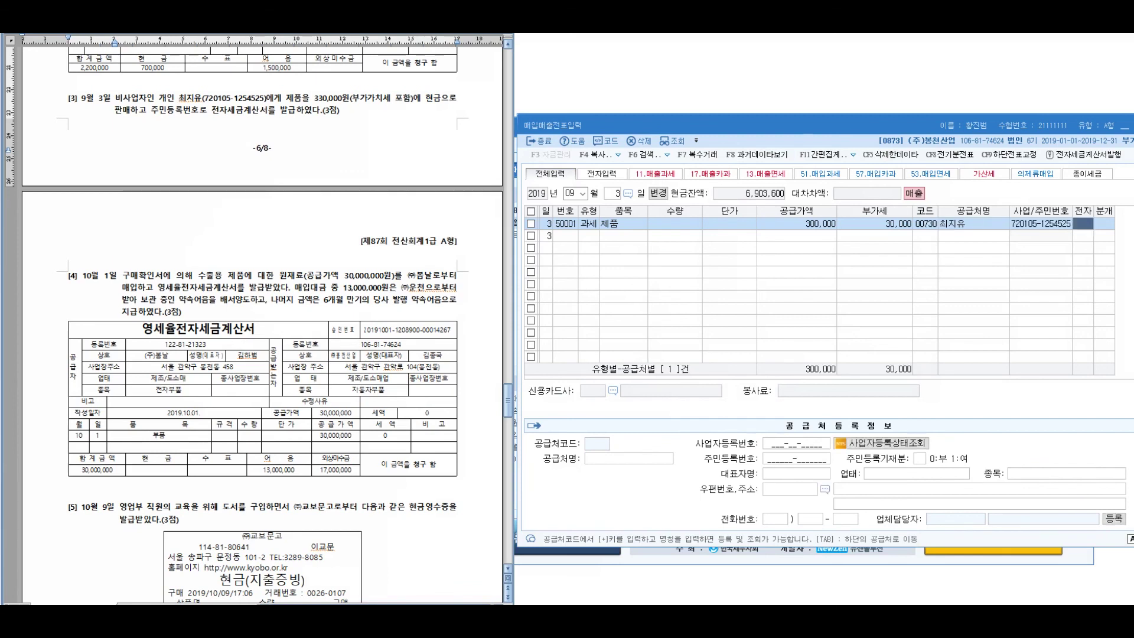
pyautogui.press('Return')
pyautogui.write('1')
pyautogui.press('Return')
# - Set the journal type to 현금, accept the 제품매출 line, and complete the September 3 voucher
pyautogui.write('1')
pyautogui.press('Return')
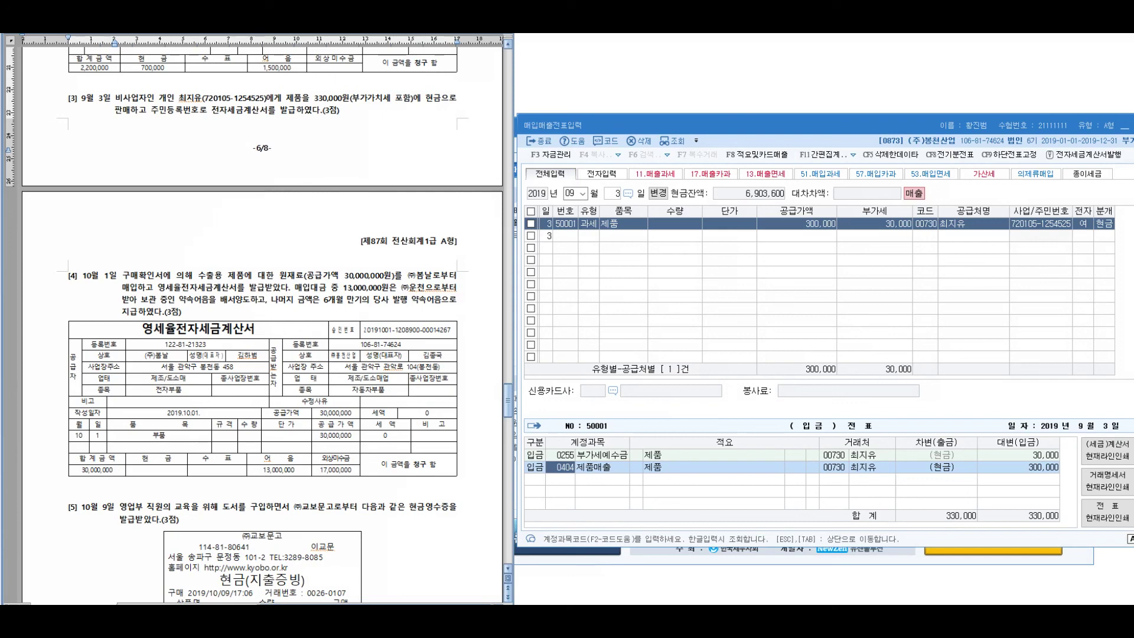
pyautogui.press('Return')
pyautogui.press('Return')
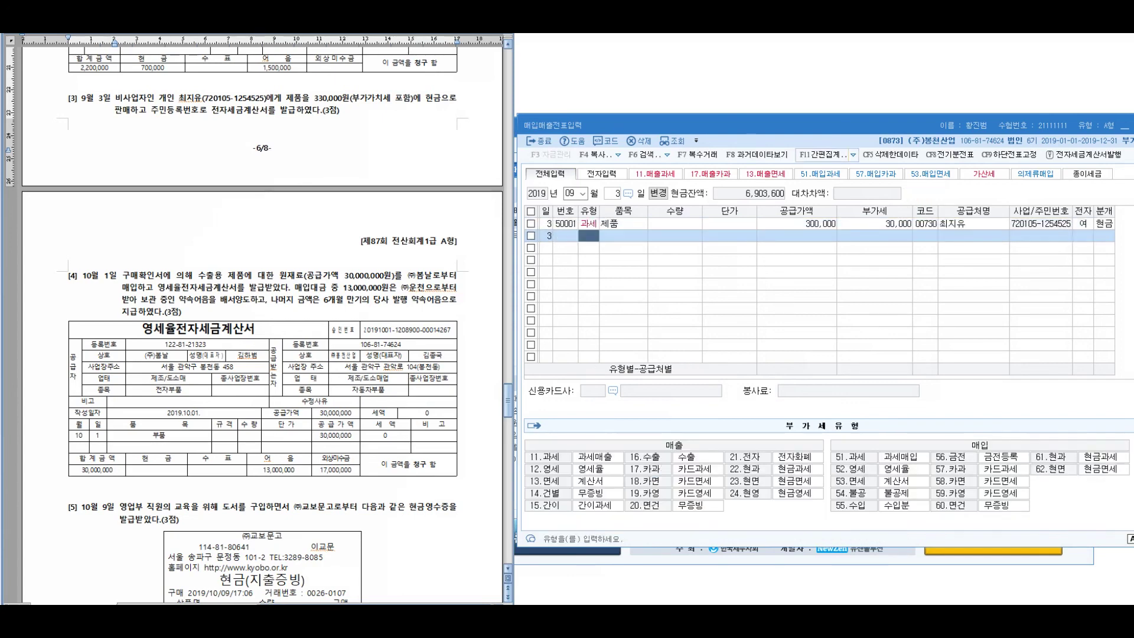